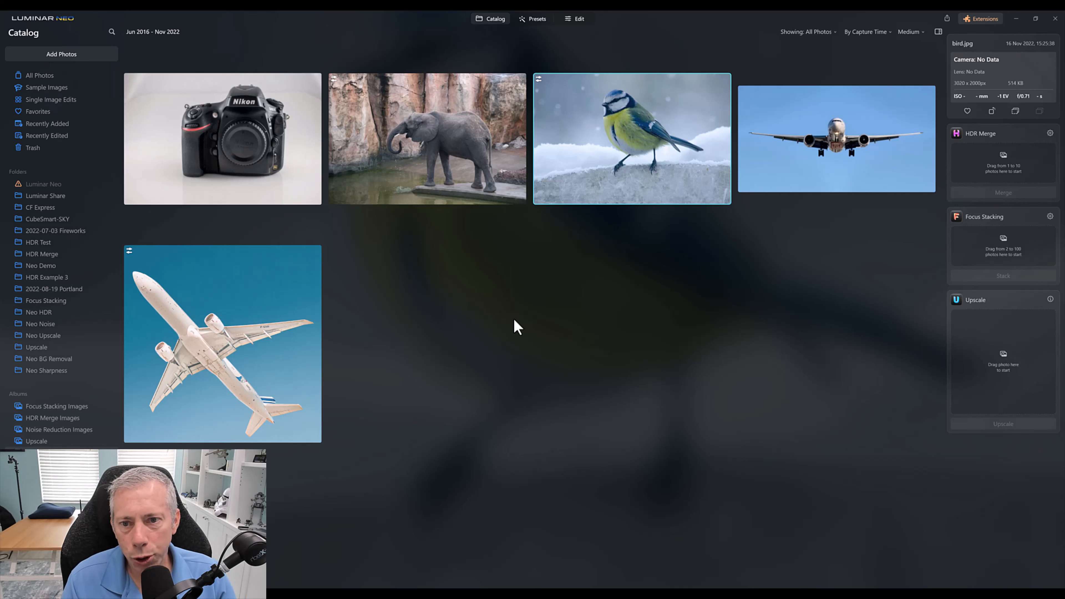
- Open the catalog photo of the Nikon camera for editing
left_click(282, 152)
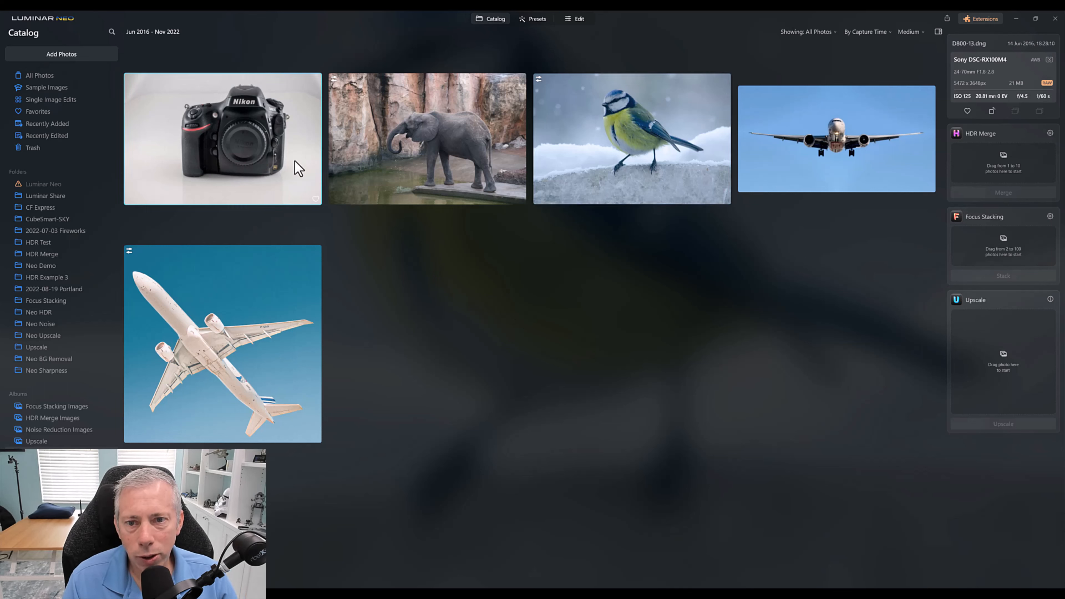
double_click(262, 155)
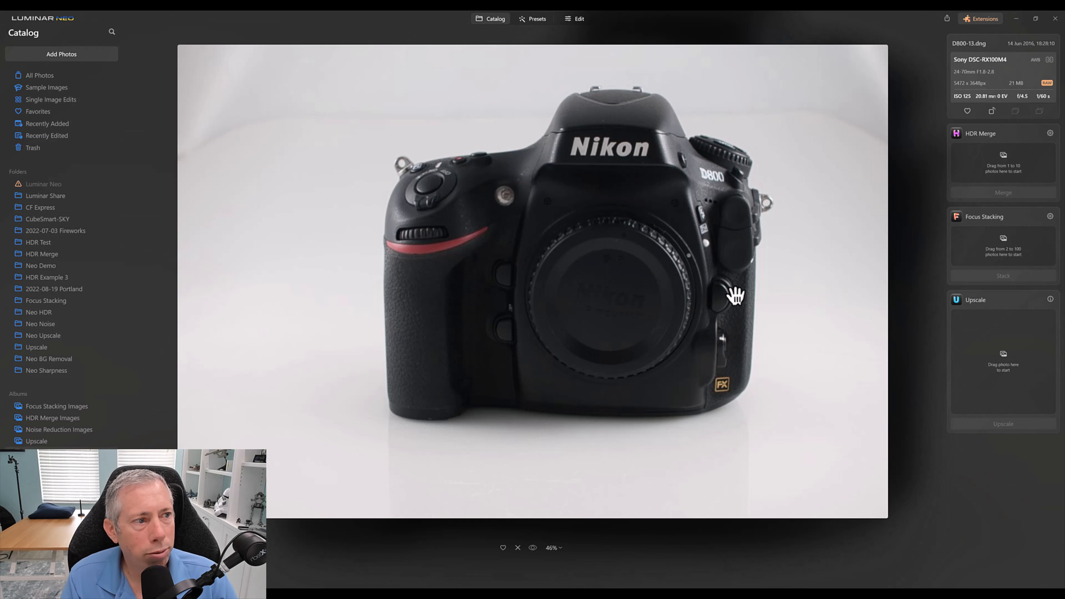
left_click(578, 20)
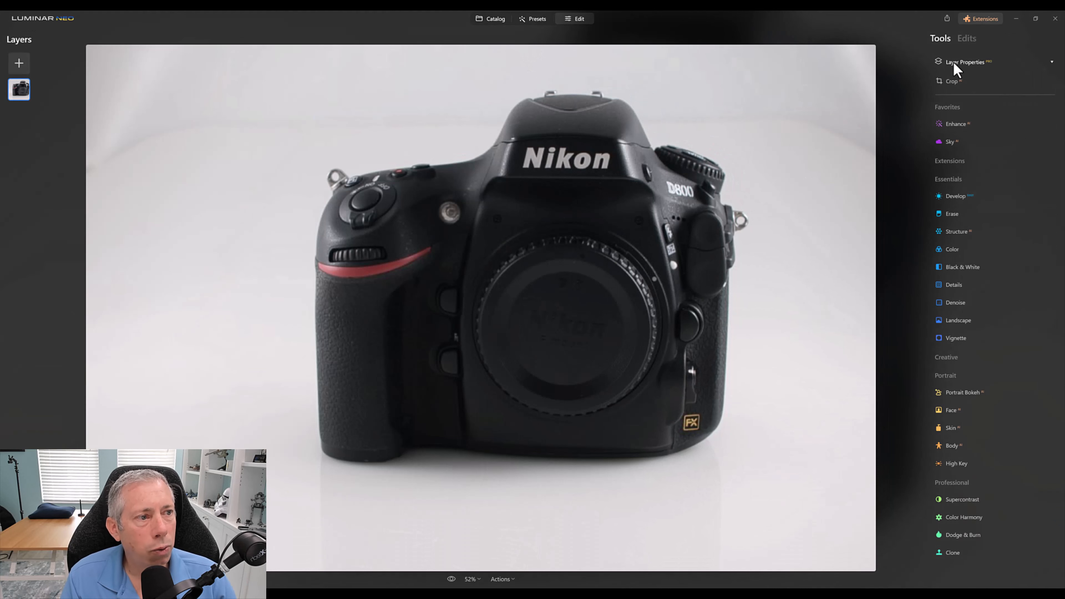
- Remove the background around the camera with Background Removal AI in the layer's masking options, keeping the main object
left_click(983, 59)
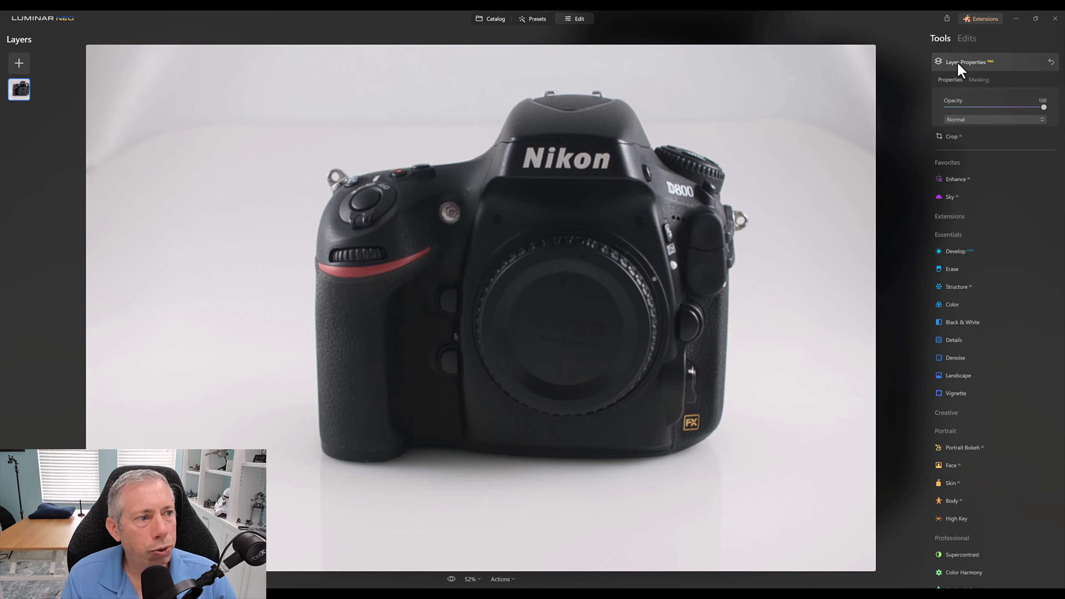
left_click(979, 80)
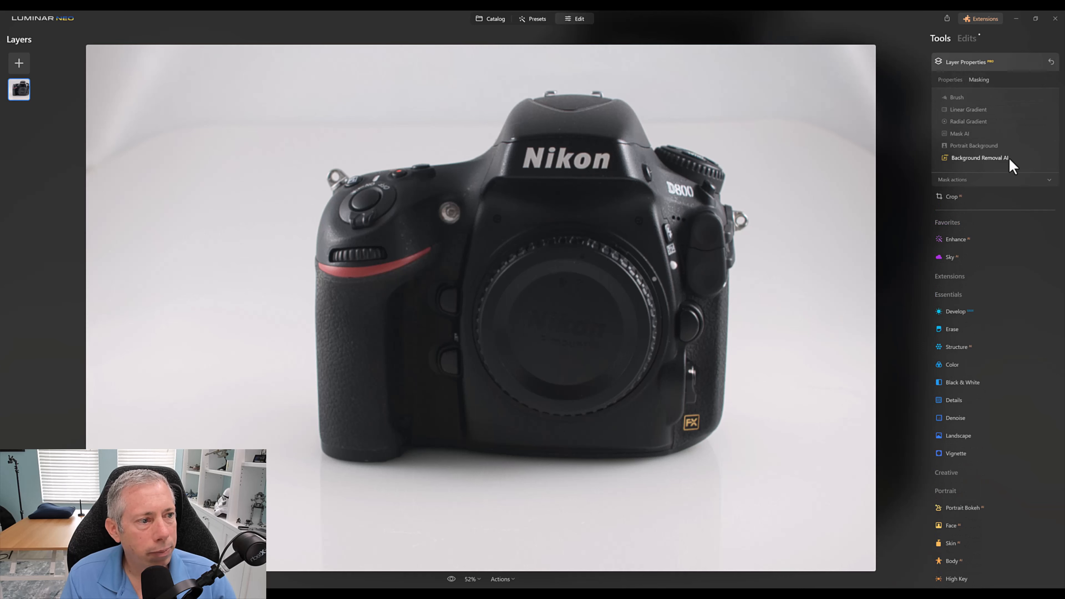
left_click(991, 157)
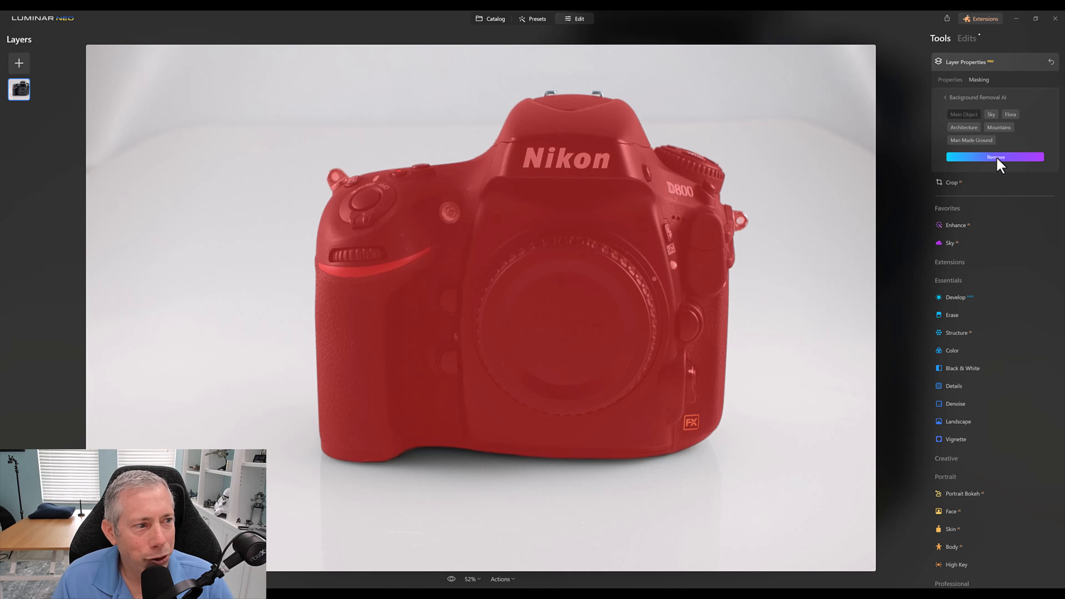
left_click(1000, 162)
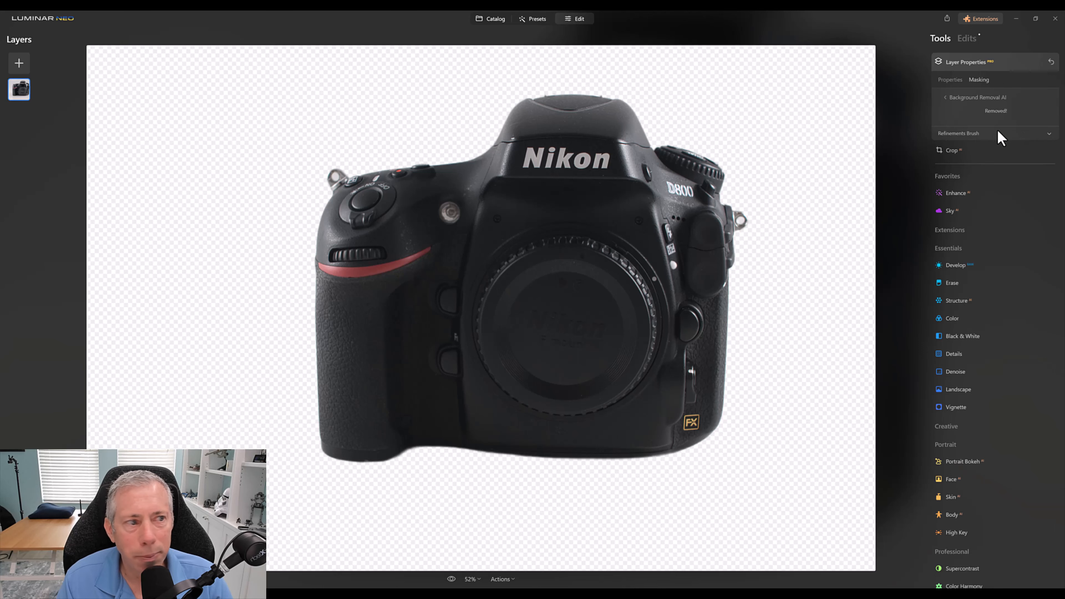
- Show the refinement brush overlay on the camera and look through the Object, Background and Transition modes
left_click(1050, 133)
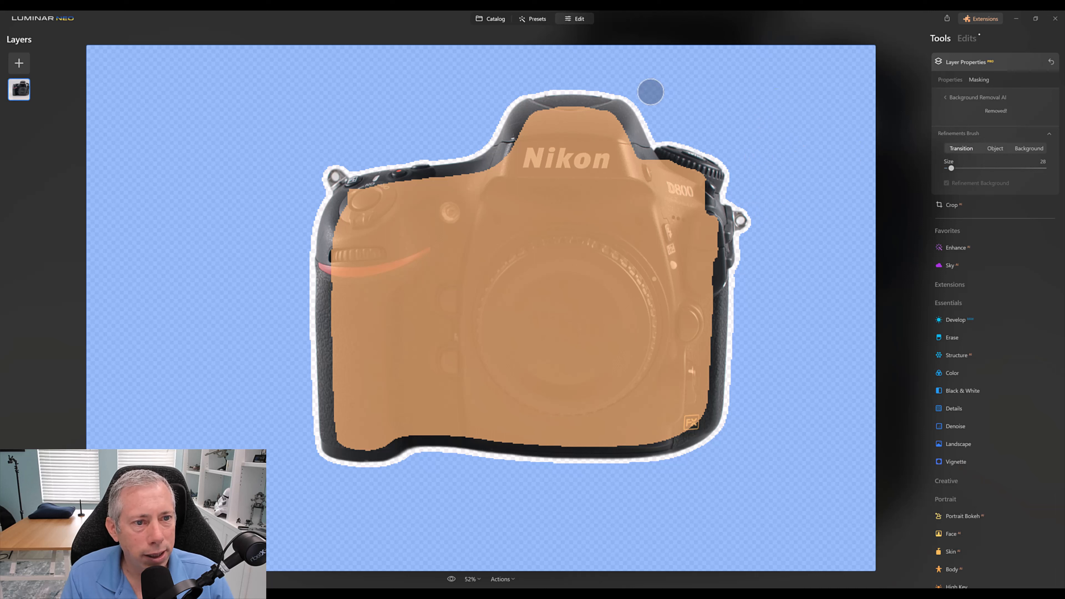
left_click(998, 147)
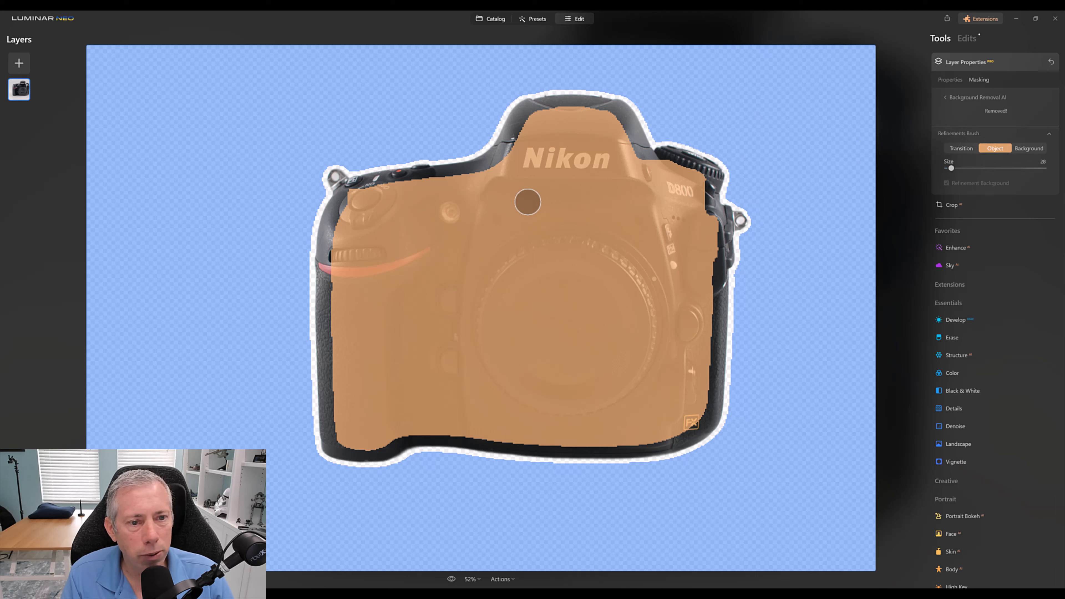
left_click(1019, 150)
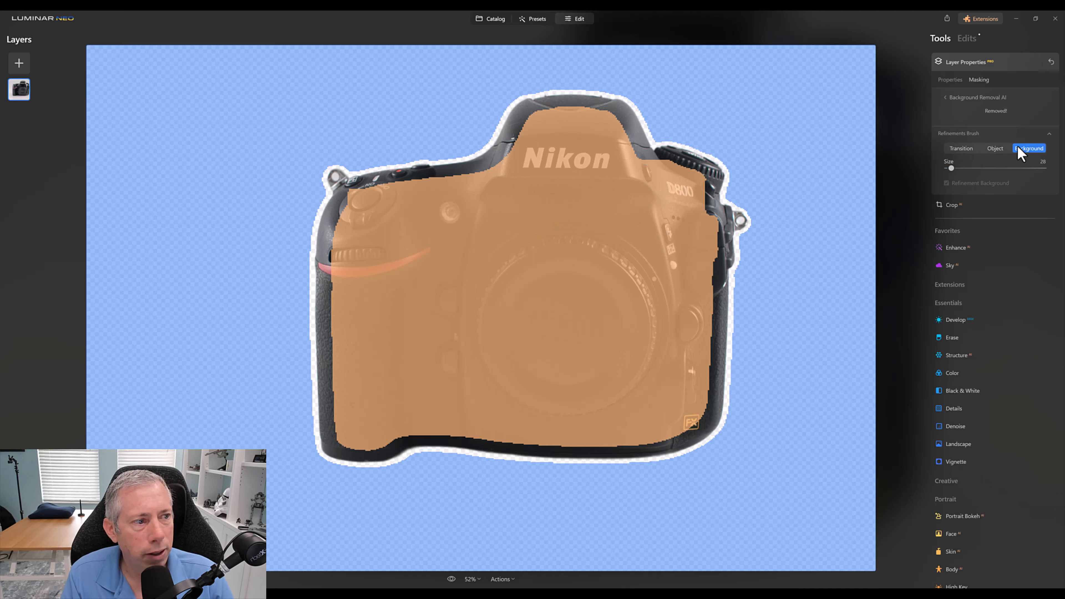
left_click(962, 148)
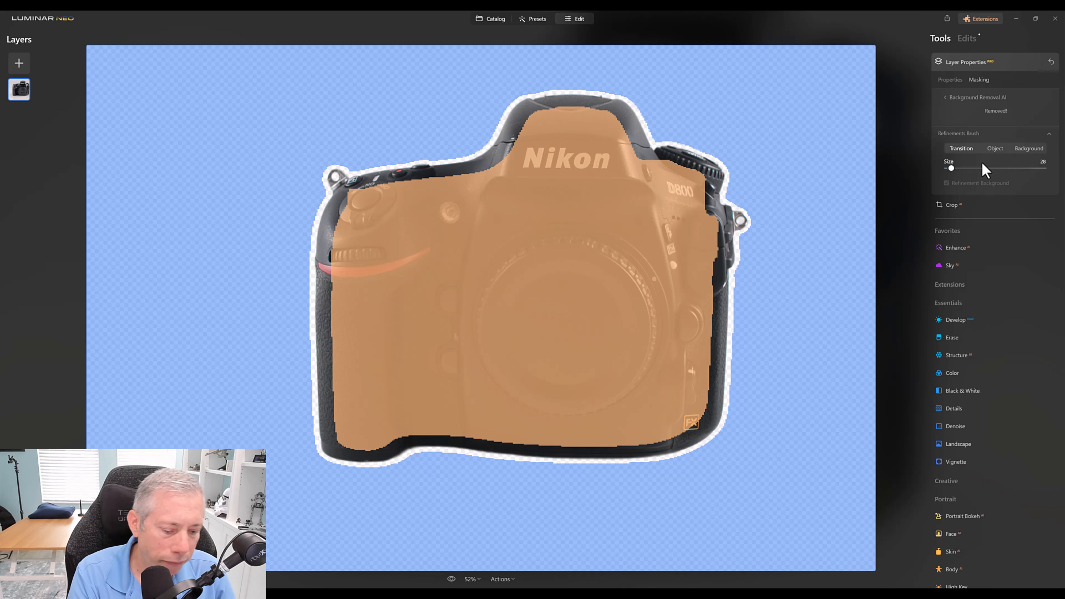
key("backslash")
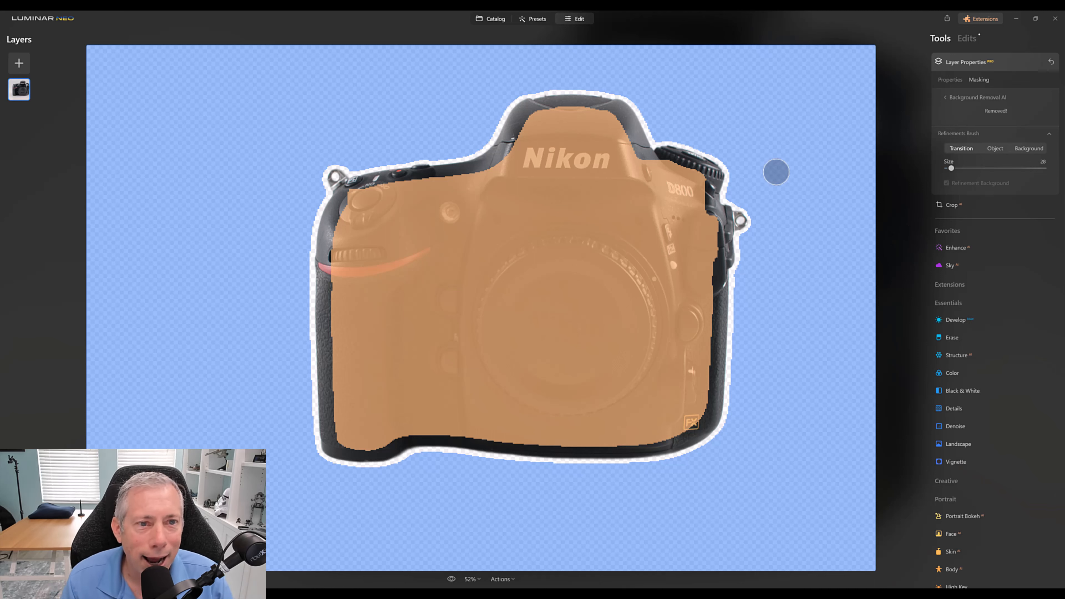
- Examine the camera cutout's edges at 100% zoom, first with the refinement overlay and then without it
left_click(473, 579)
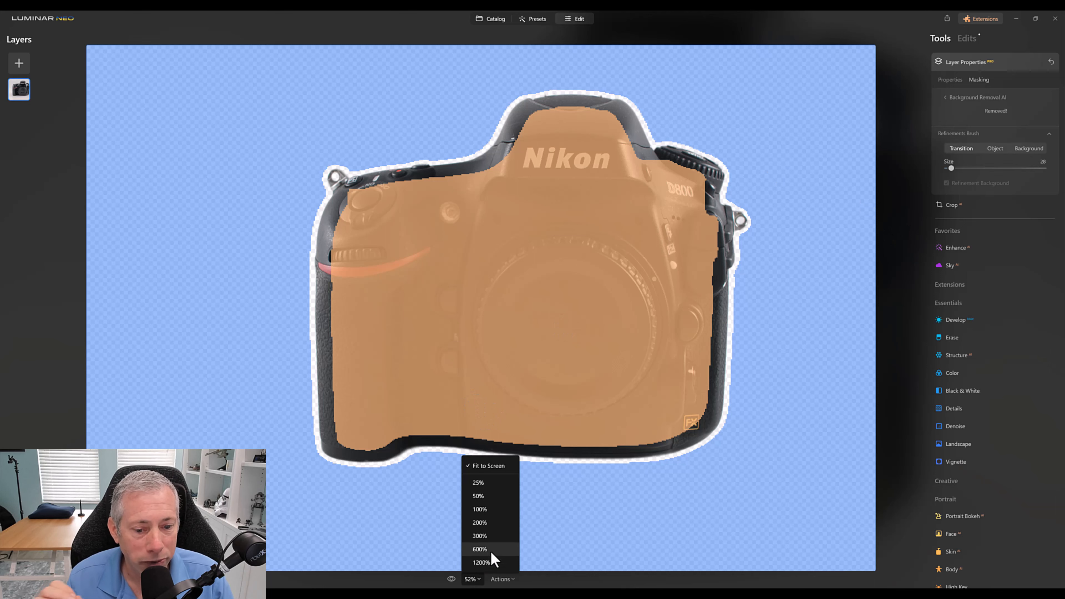
left_click(492, 511)
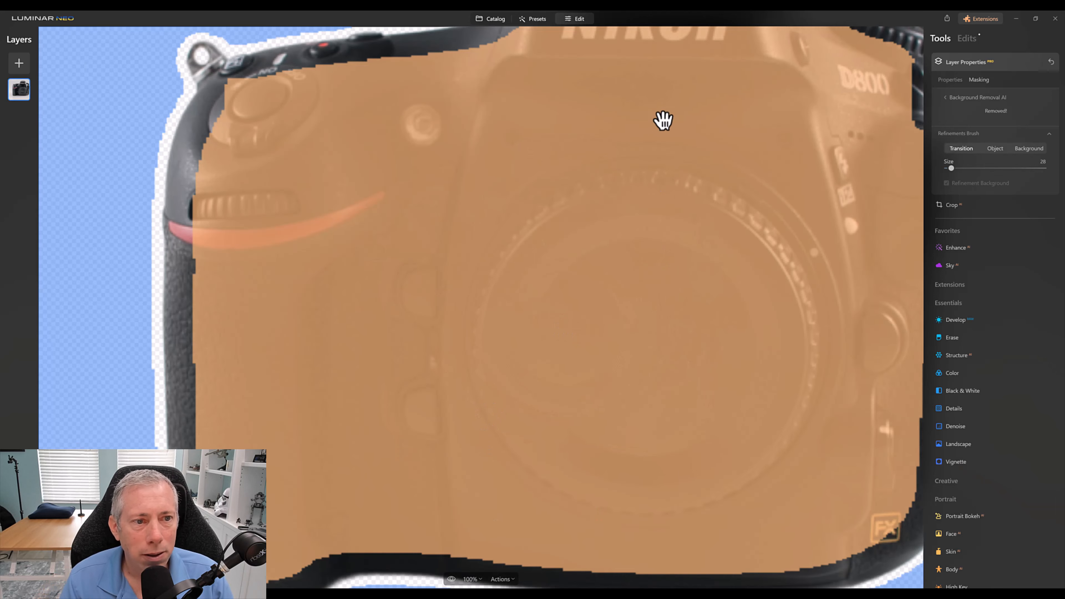
left_click_drag(664, 119, 547, 469)
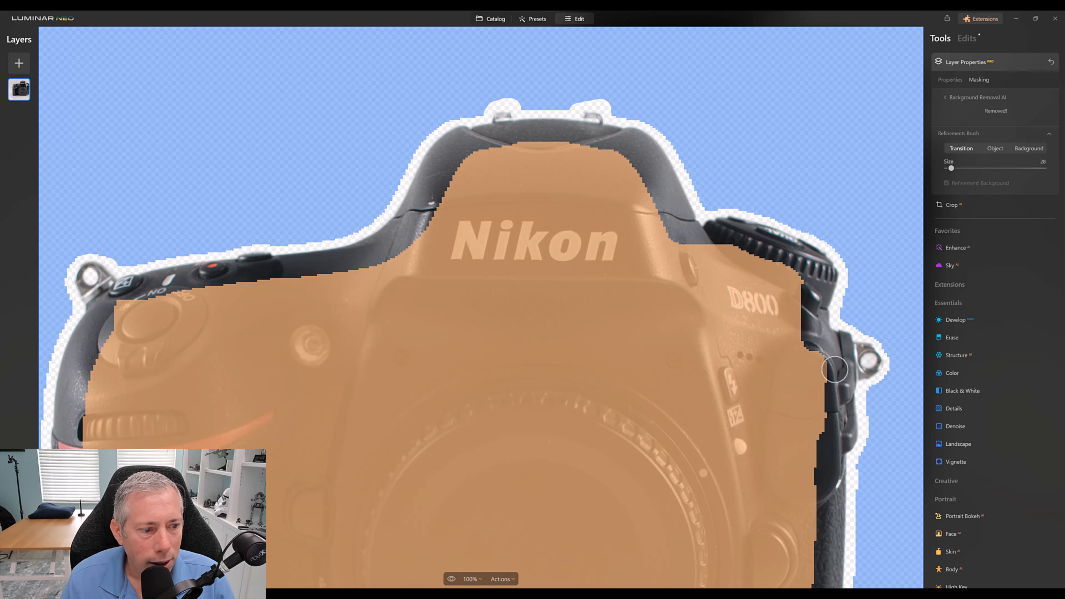
left_click_drag(768, 356, 727, 69)
left_click_drag(423, 228, 493, 527)
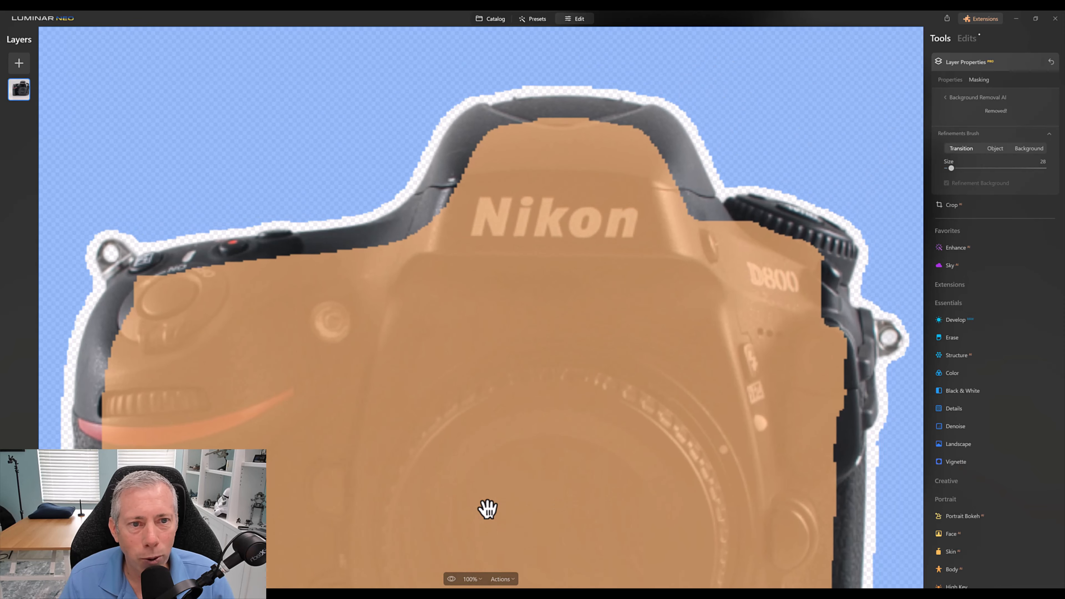
left_click_drag(618, 144, 605, 227)
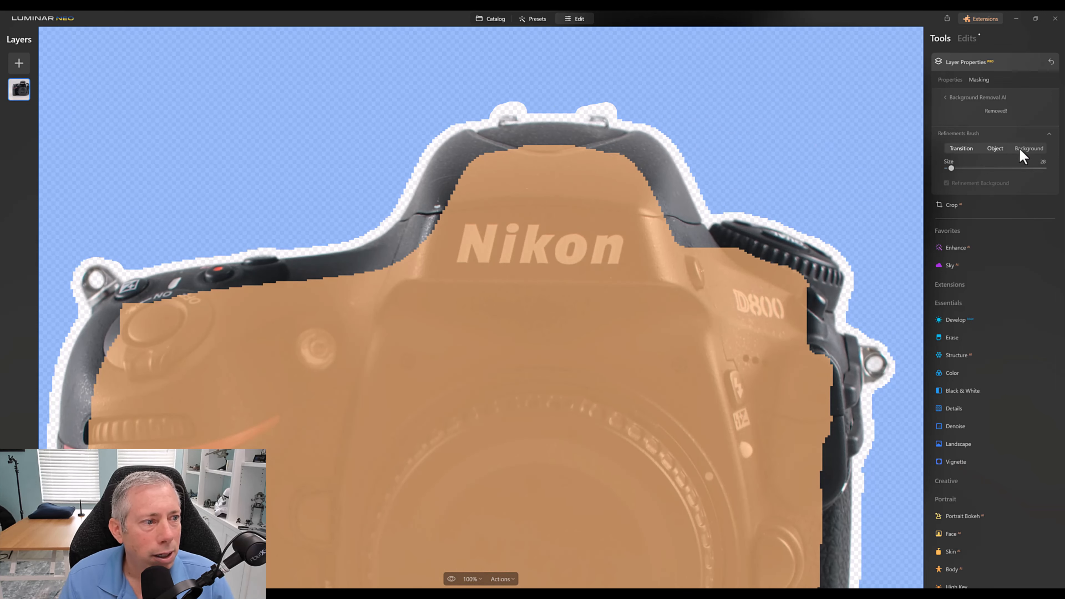
left_click(1051, 135)
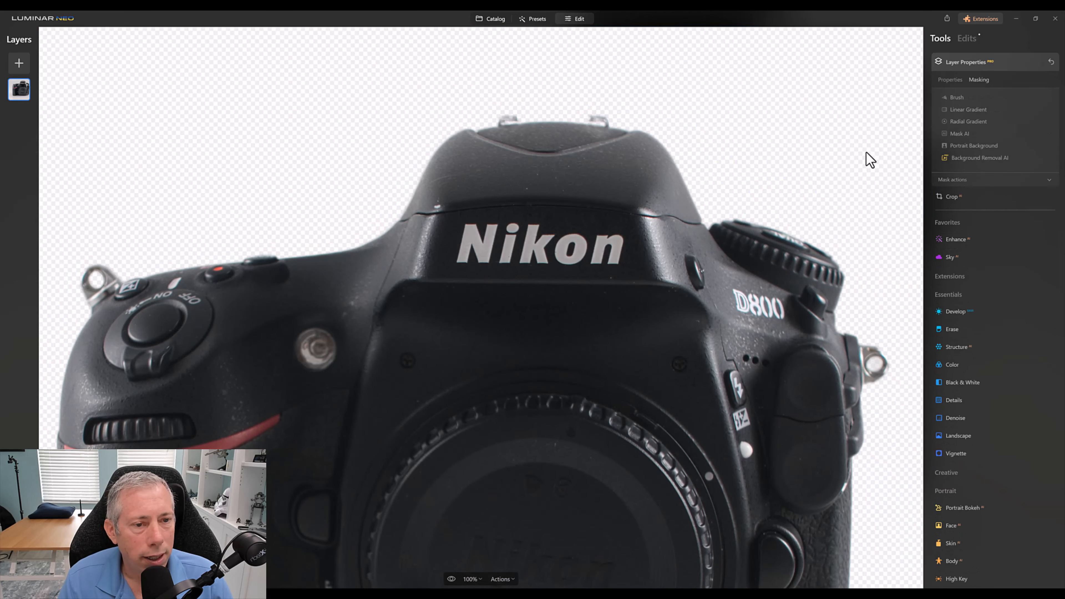
left_click_drag(630, 245, 616, 195)
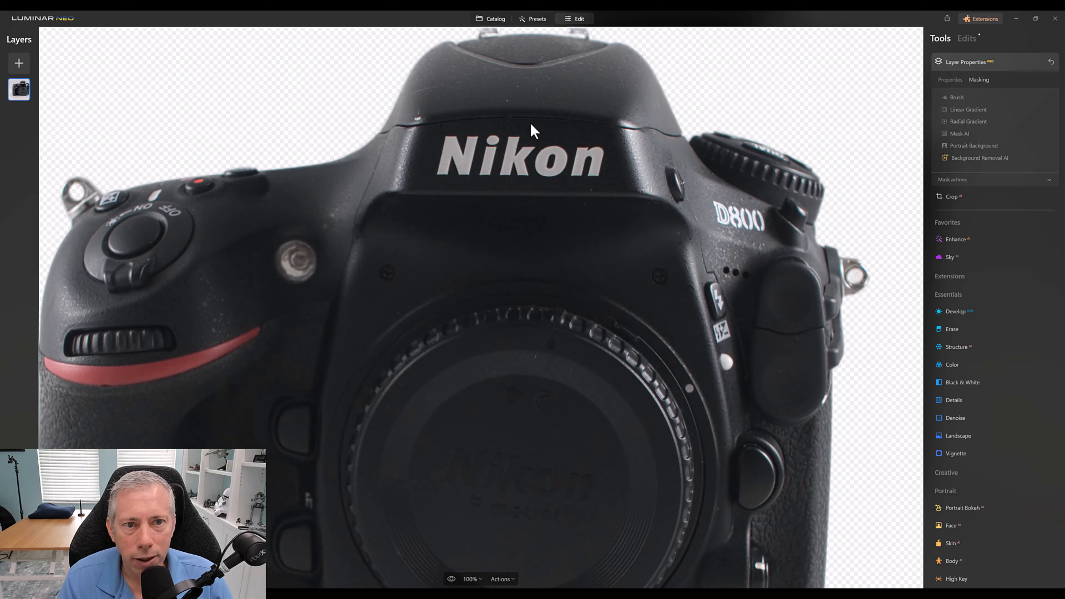
- Open the catalog photo of the white airplane on a blue sky, seen from below, for editing
left_click(491, 18)
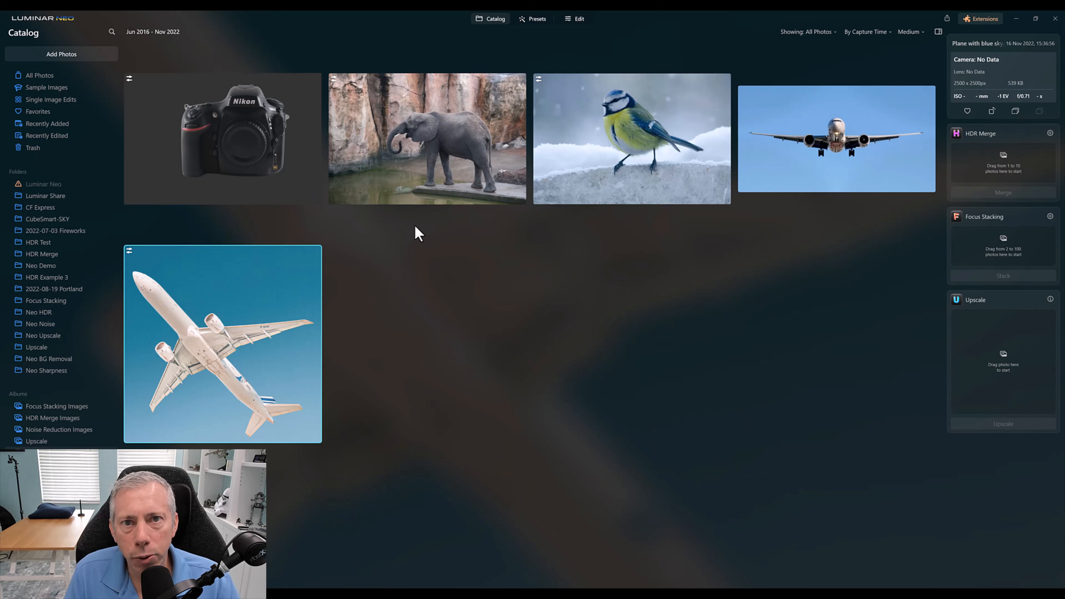
double_click(246, 329)
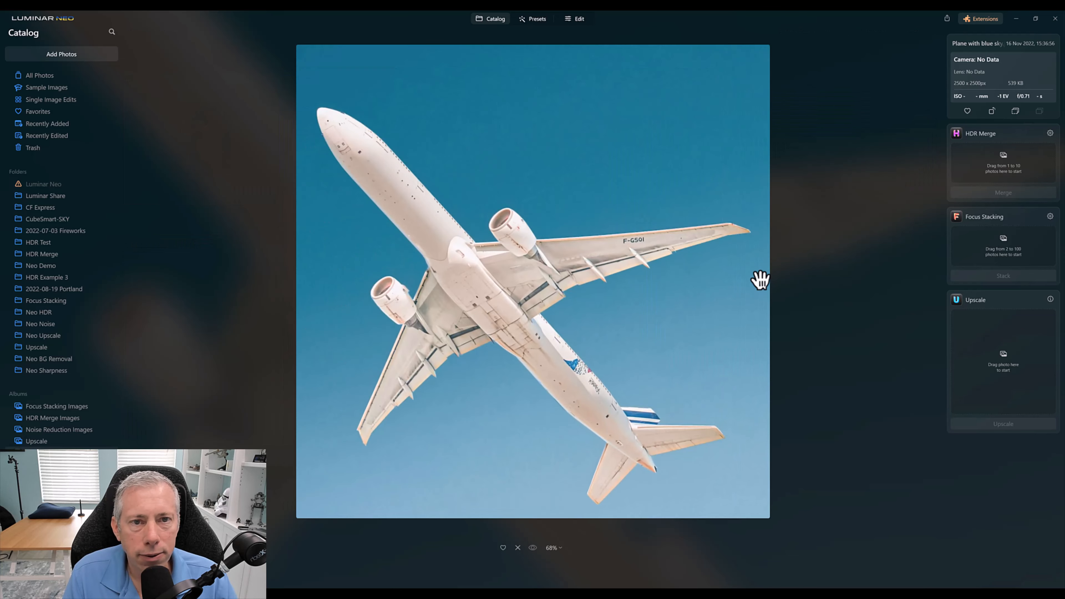
left_click(577, 18)
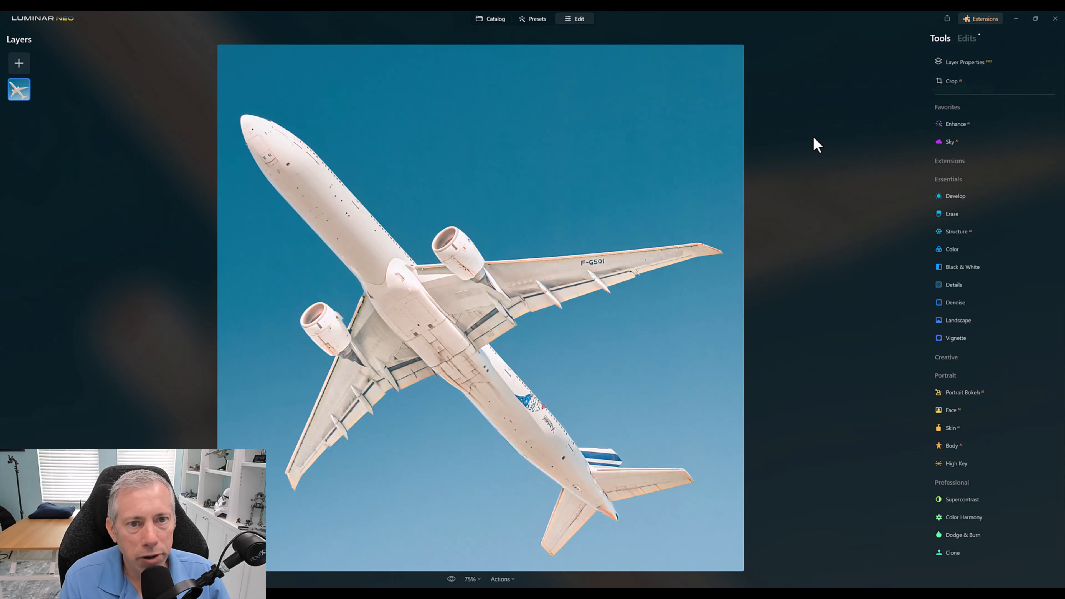
- Remove the sky background around the airplane with Background Removal AI, keeping the main object
left_click(967, 62)
left_click(978, 80)
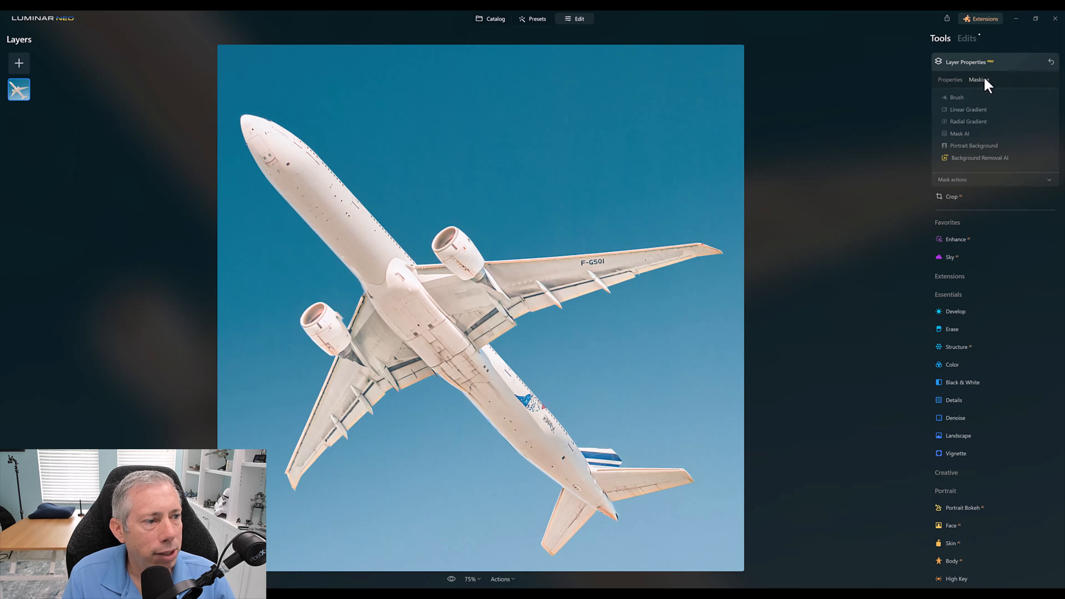
left_click(982, 159)
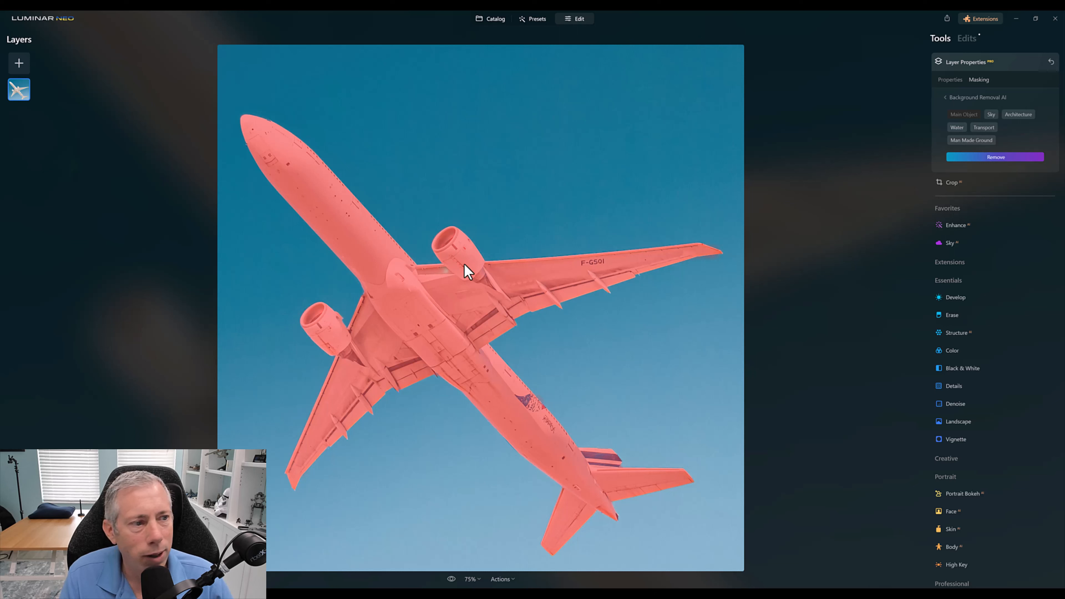
left_click(994, 156)
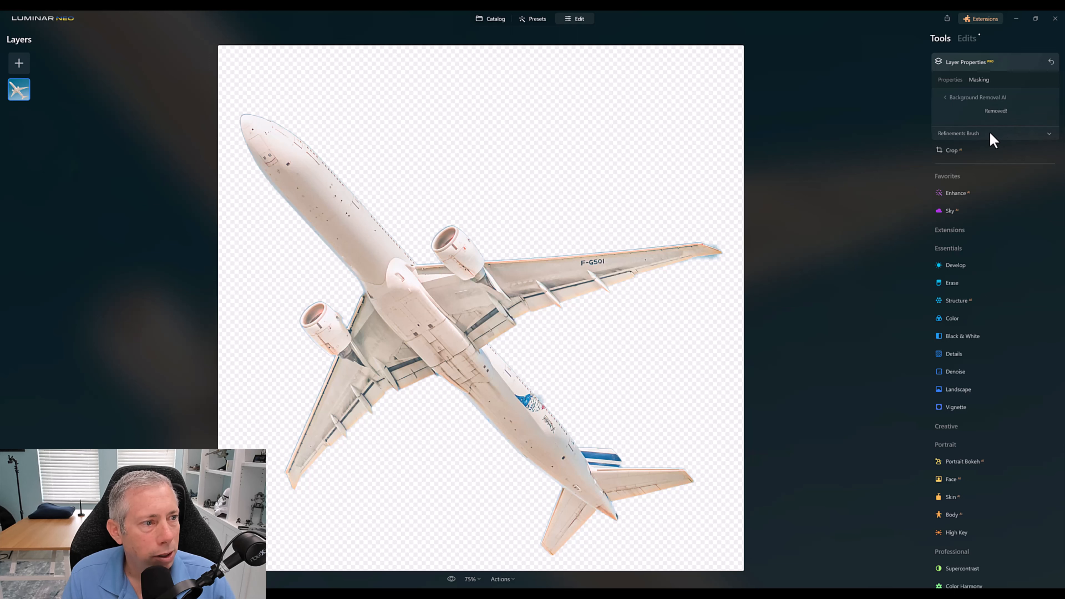
- Paint with the Transition refinement brush around the airplane's right wingtip and along the left wing's leading edge
left_click(956, 135)
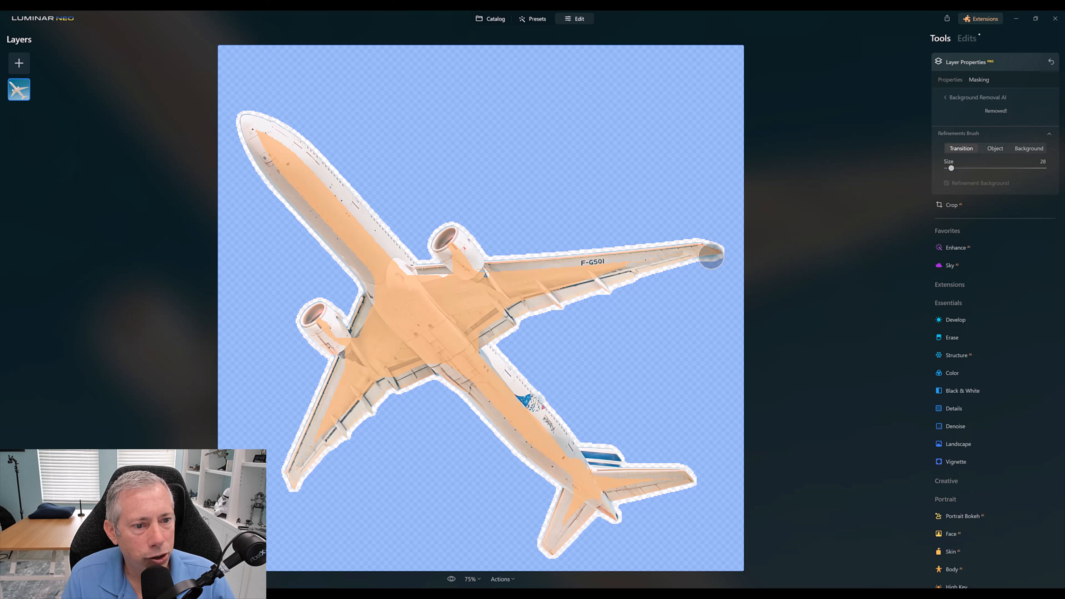
mouse_move(683, 258)
left_mouse_down()
mouse_move(697, 261)
mouse_move(720, 243)
mouse_move(688, 243)
left_mouse_up()
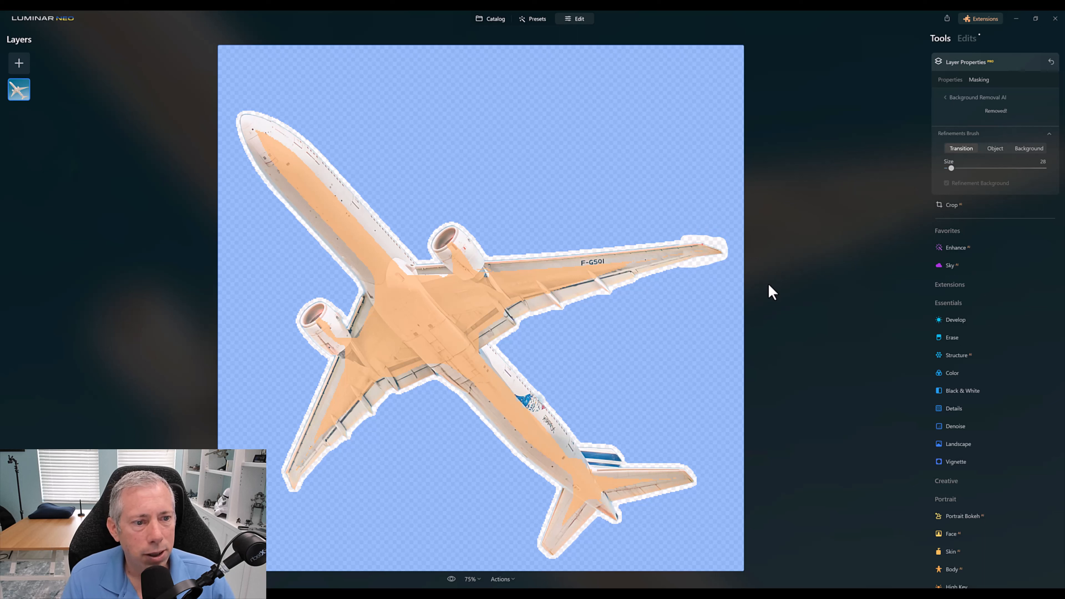
left_click(476, 583)
left_click(486, 515)
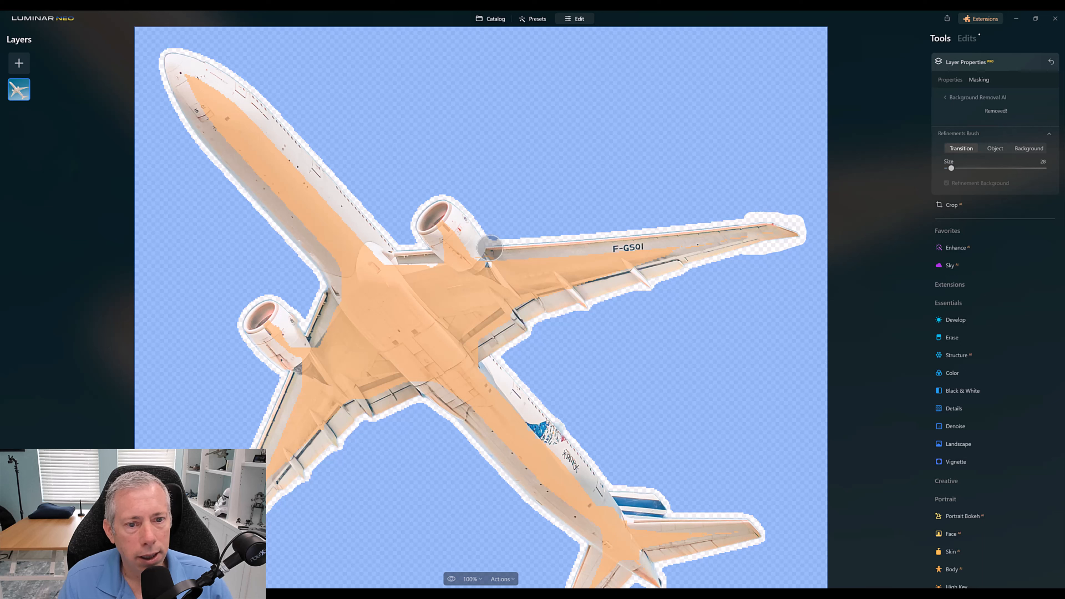
left_click(493, 246, "shift")
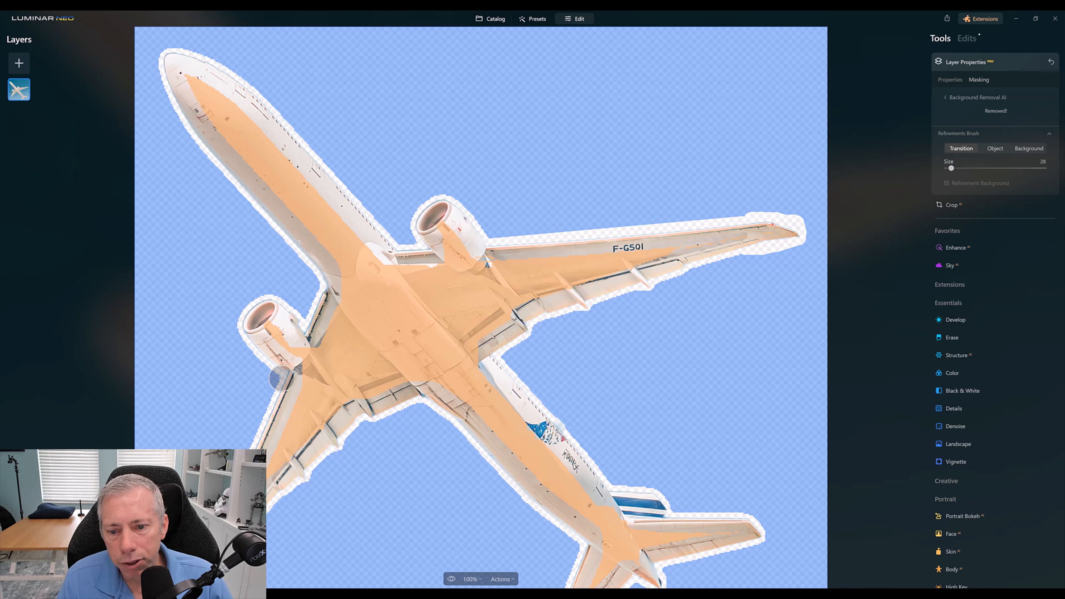
left_click(288, 374)
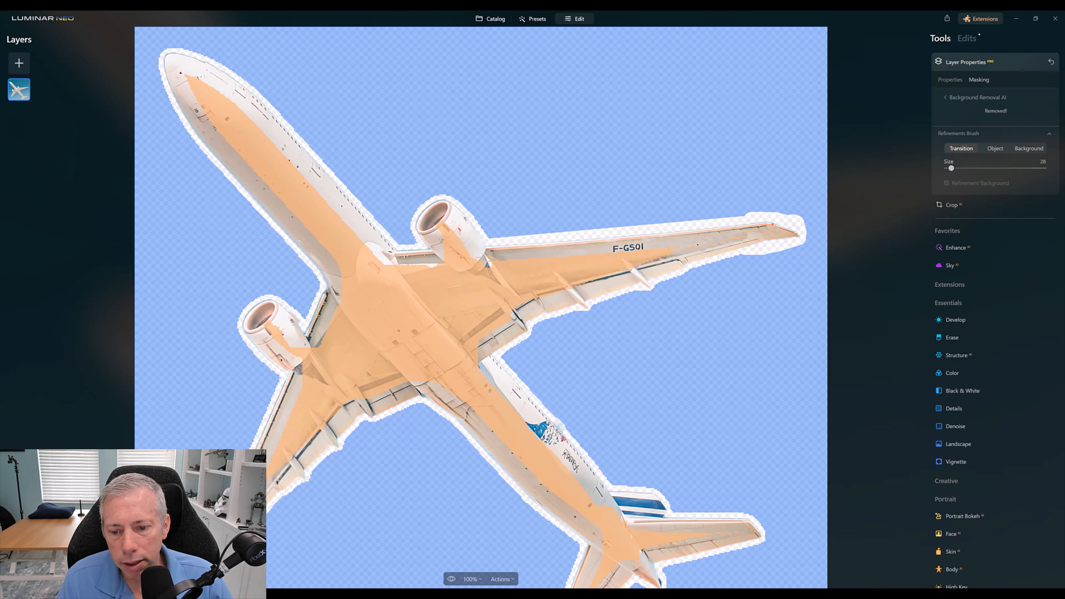
left_click_drag(288, 370, 262, 449)
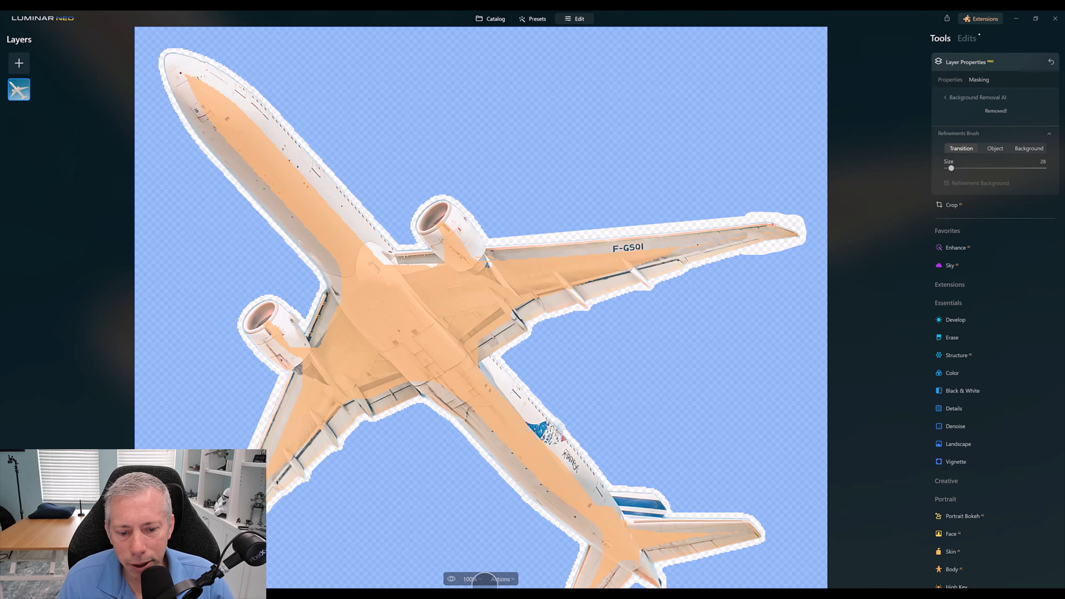
- Inspect the Transition area around the airplane's left engine and its junction with the wing at 200% zoom
left_click(472, 579)
left_click(478, 522)
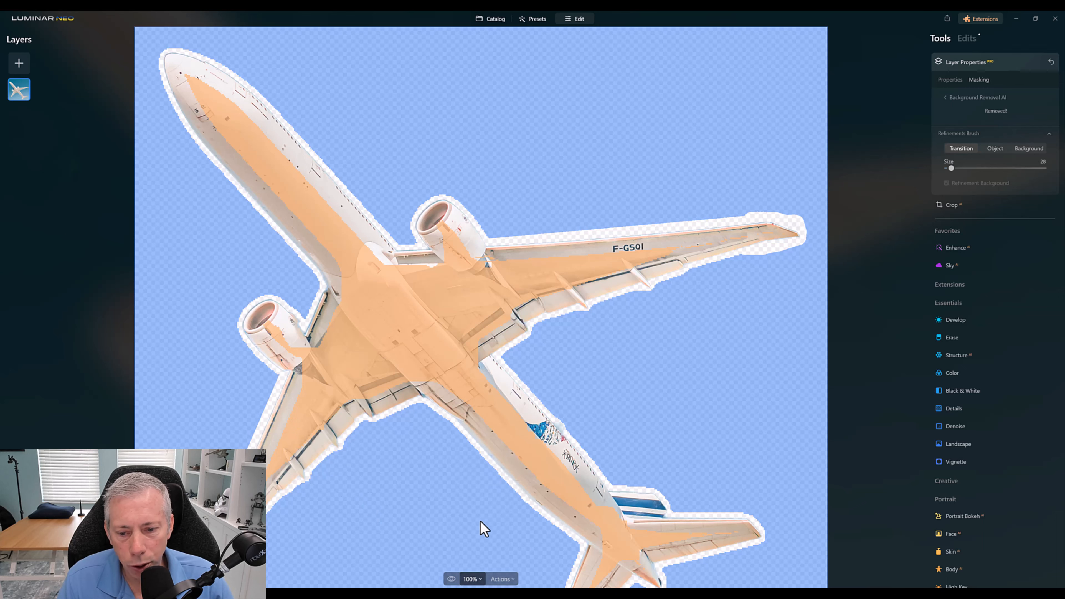
left_click_drag(294, 369, 543, 242)
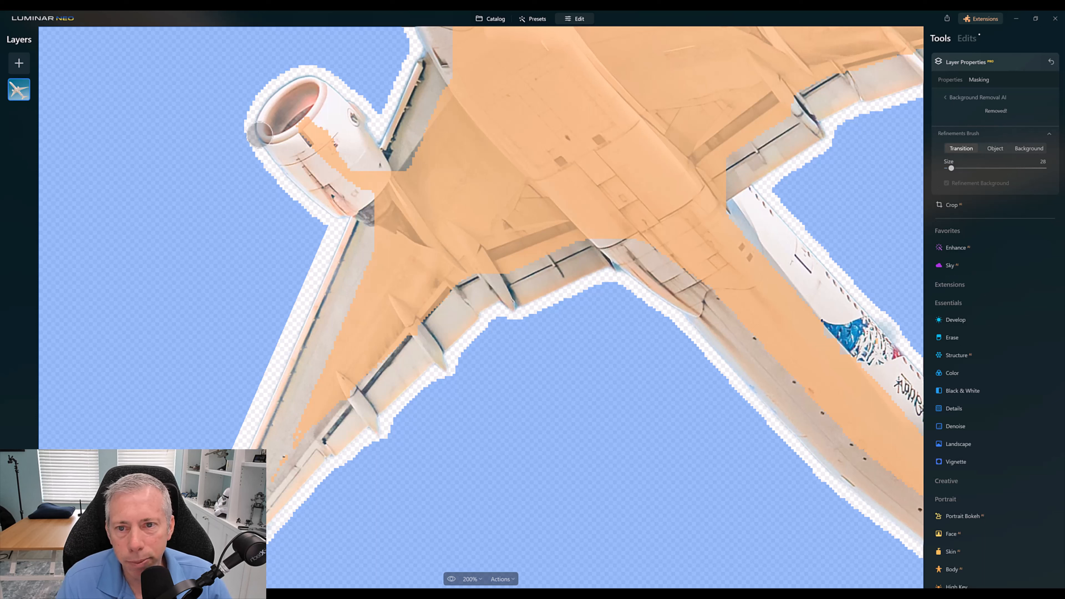
mouse_move(260, 134)
left_mouse_down()
mouse_move(256, 110)
mouse_move(277, 88)
mouse_move(321, 75)
mouse_move(380, 136)
left_mouse_up()
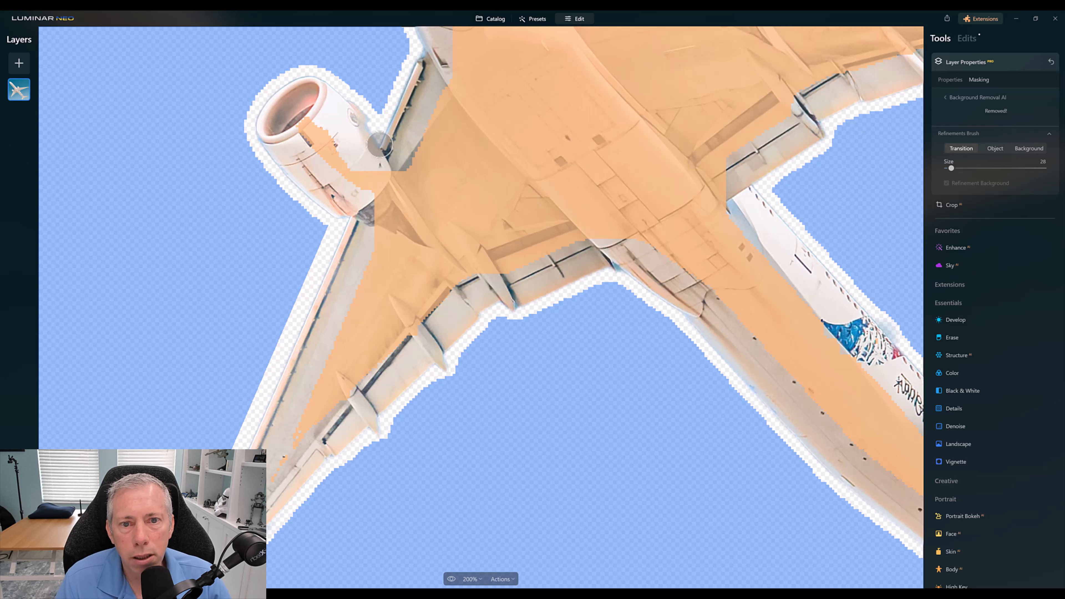
left_click_drag(387, 121, 379, 136)
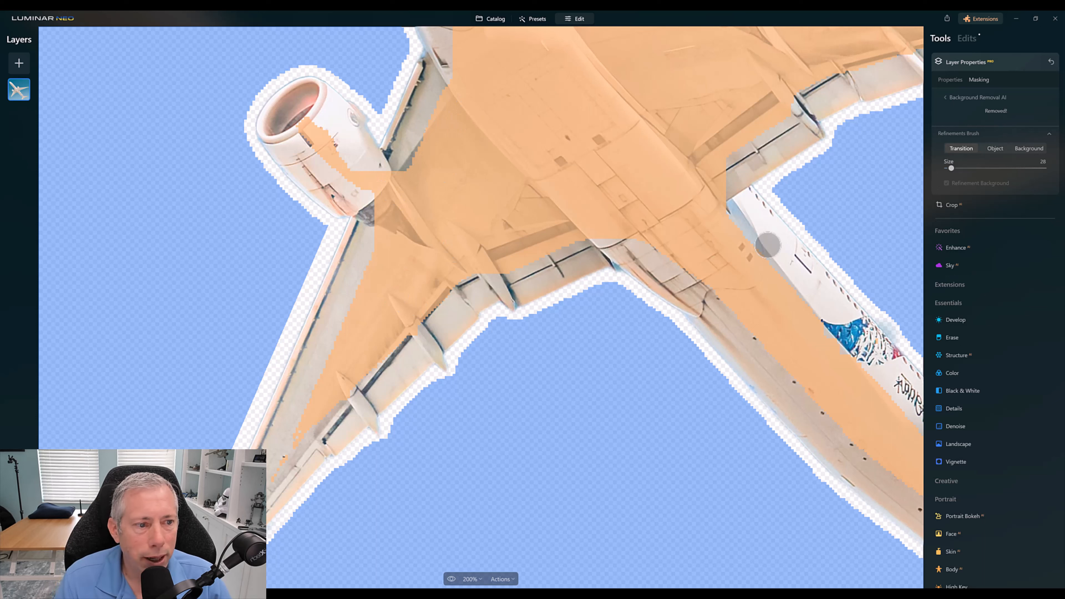
- Paint with the Transition refinement brush where the airplane's left wing trailing edge meets the fuselage
left_click_drag(614, 267, 622, 274)
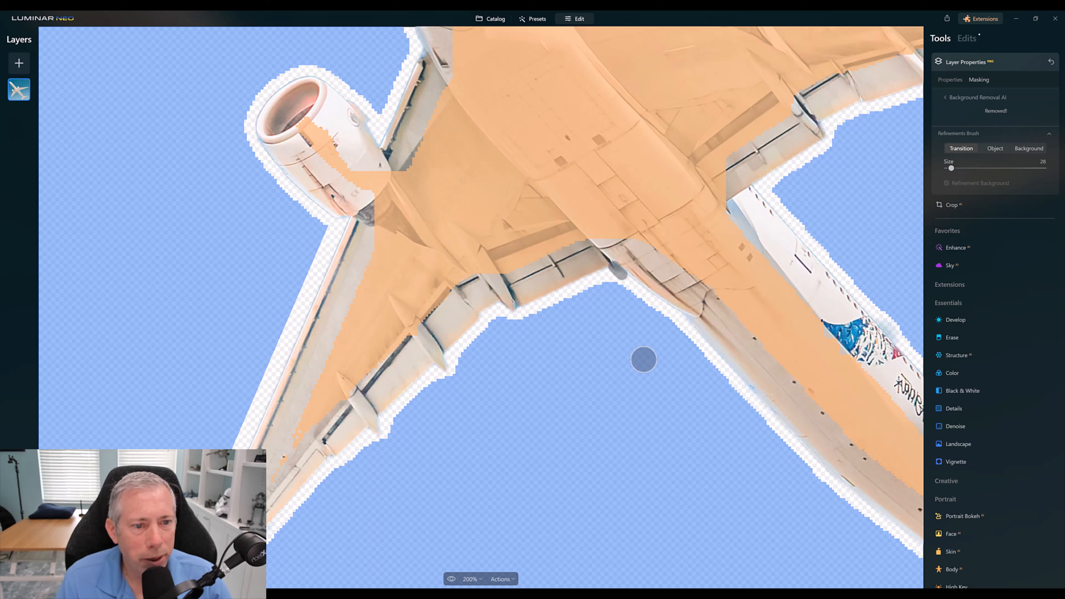
key("space")
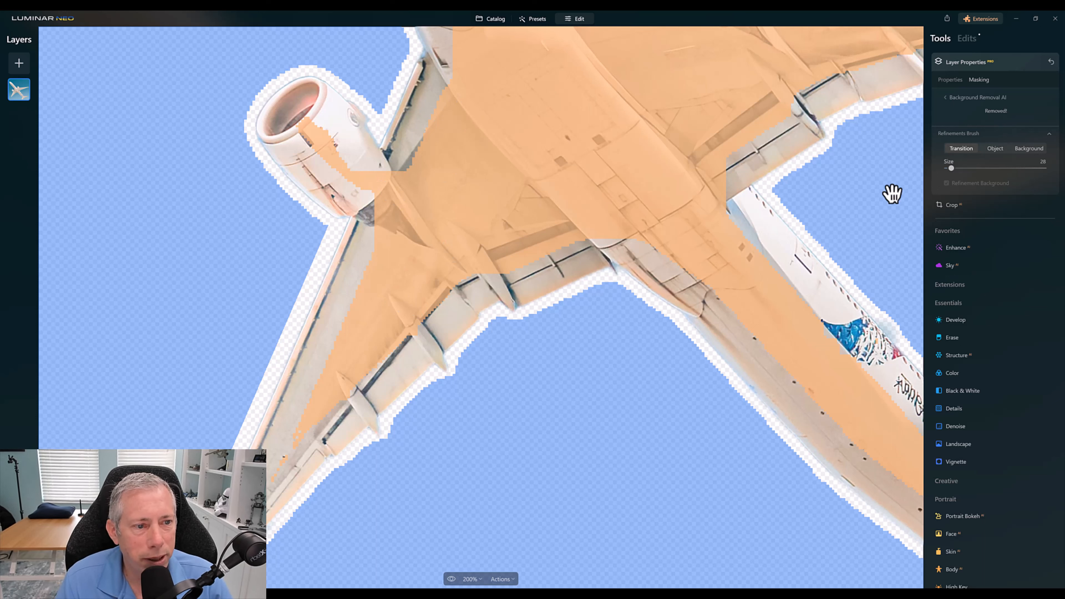
left_click_drag(794, 145, 428, 311)
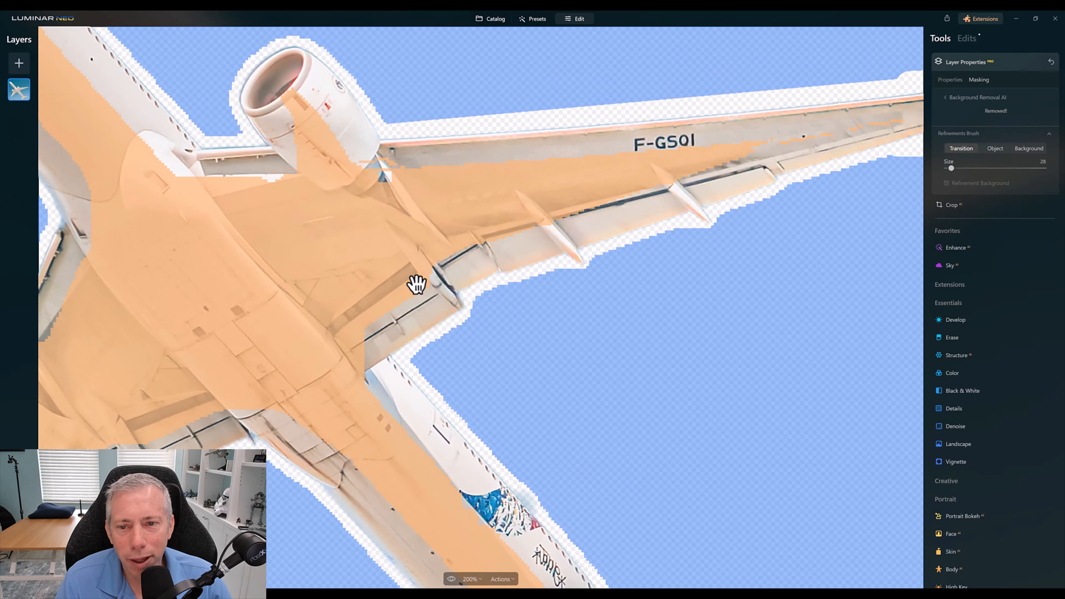
left_click_drag(196, 149, 261, 146)
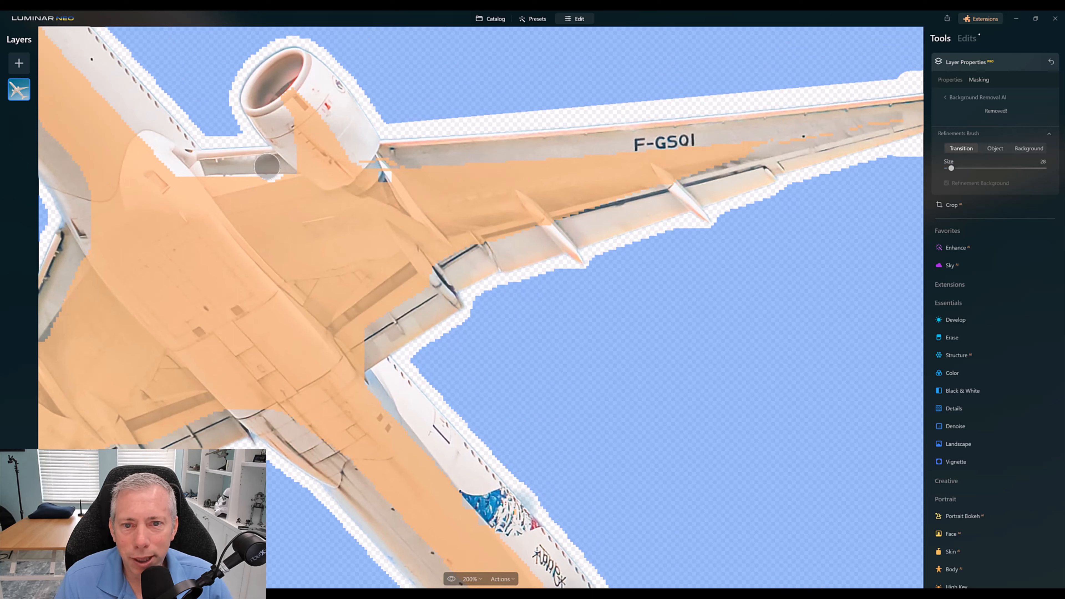
- Paint with the Object refinement brush over the right wing's leading edge between the fuselage and the engine
left_click(995, 148)
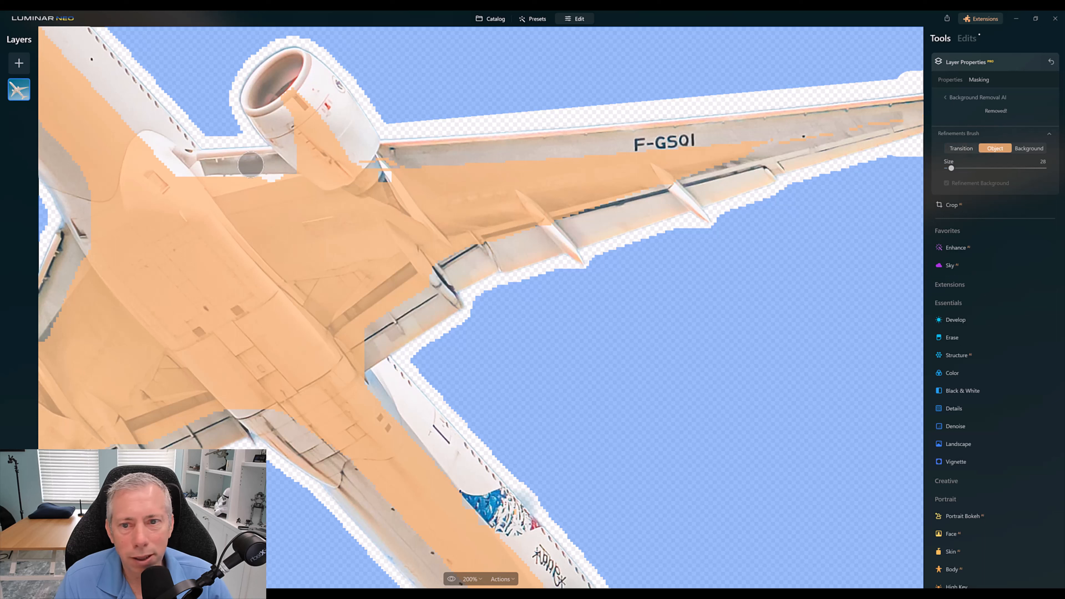
mouse_move(249, 162)
left_mouse_down()
mouse_move(216, 161)
mouse_move(261, 158)
left_mouse_up()
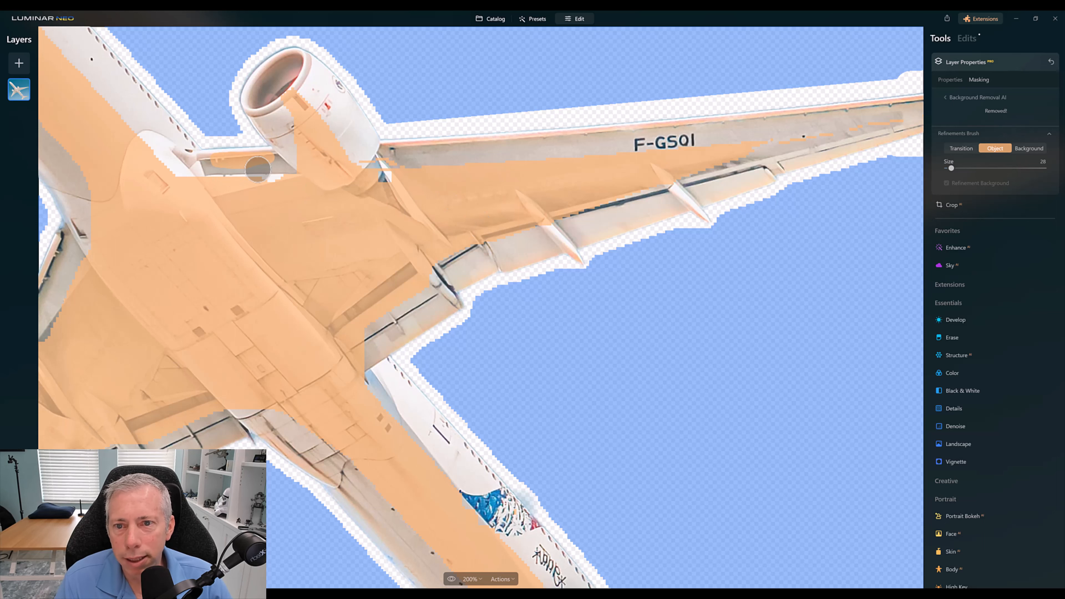
left_click_drag(258, 169, 469, 240)
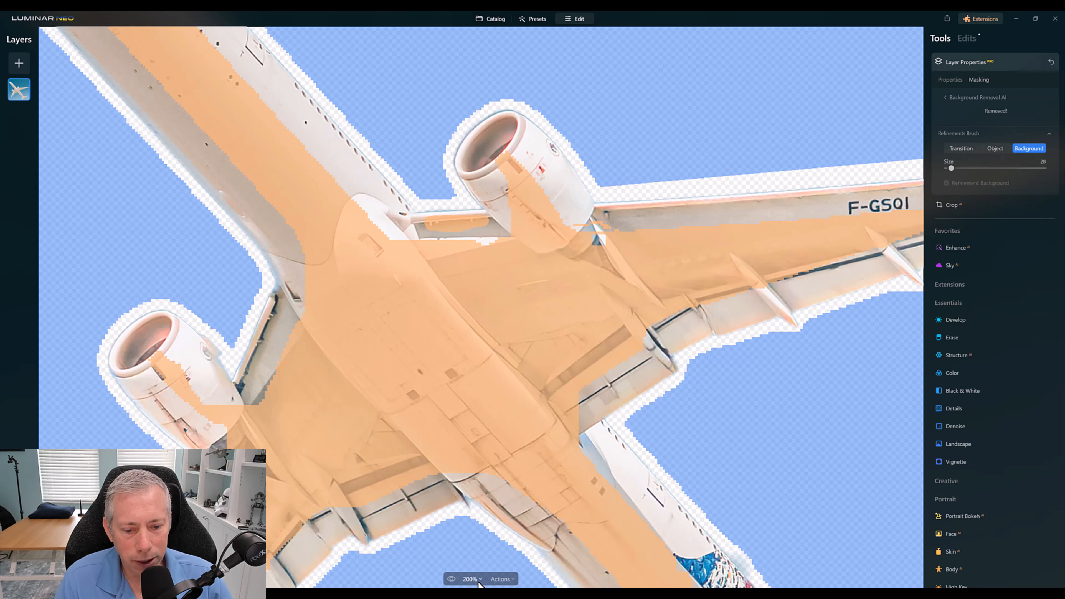
- Try a straight Background brush stroke along the right wing's leading edge from the engine outward at 300% zoom, and return to Transition
left_click(470, 579)
left_click(483, 537)
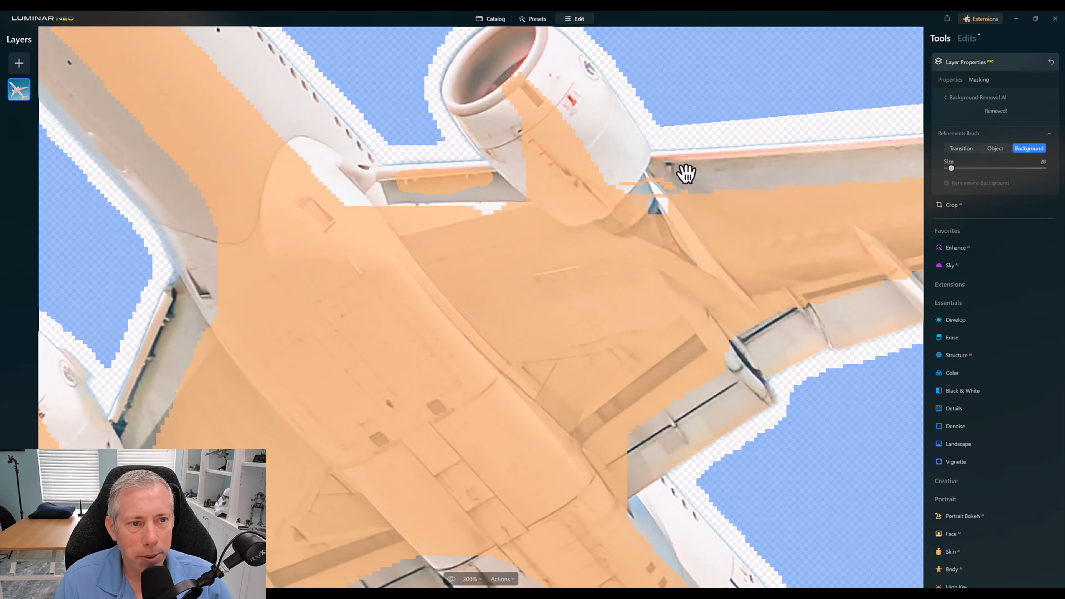
mouse_move(683, 171)
left_mouse_down()
mouse_move(487, 279)
mouse_move(296, 318)
left_mouse_up()
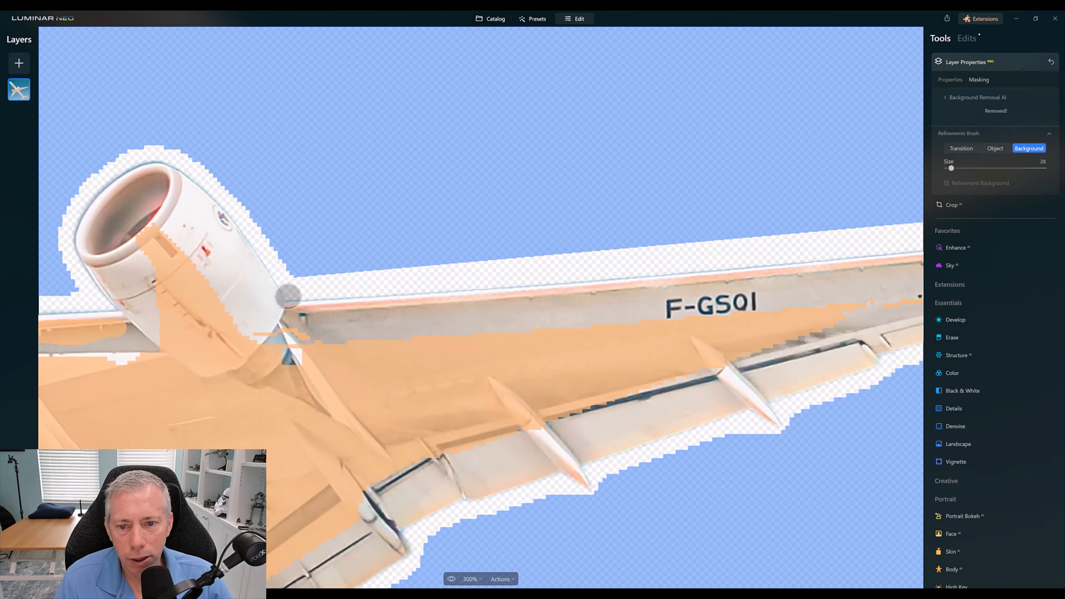
left_click(288, 297)
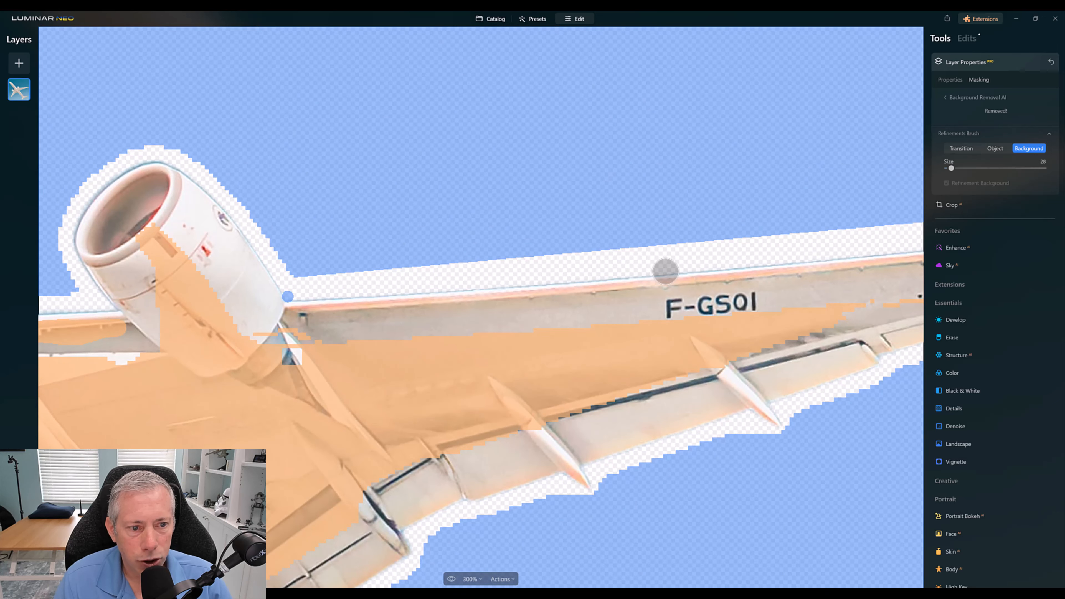
left_click(701, 252, "shift")
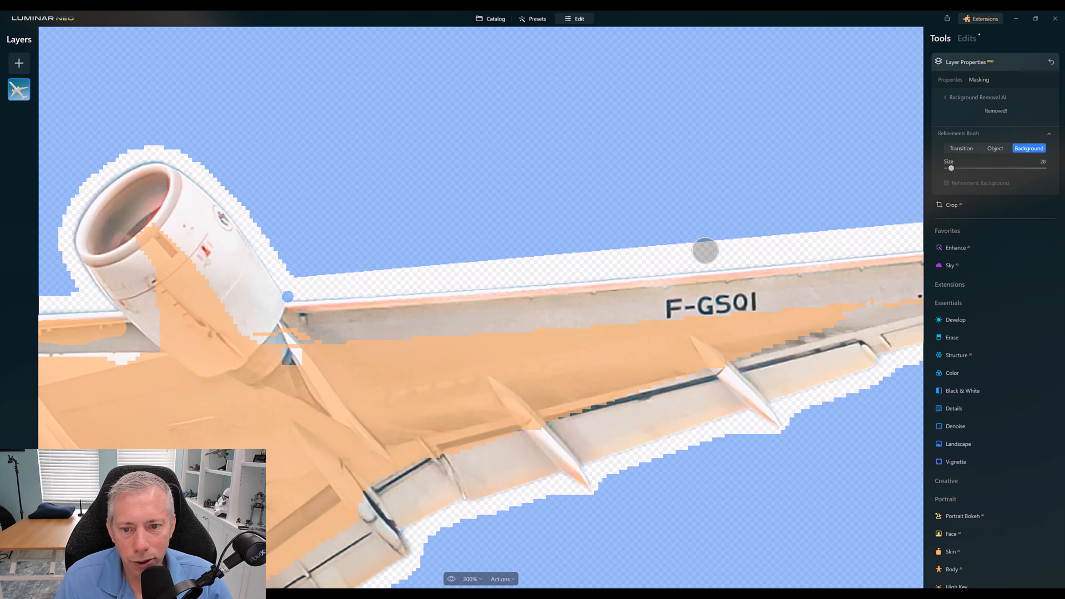
left_click(970, 151)
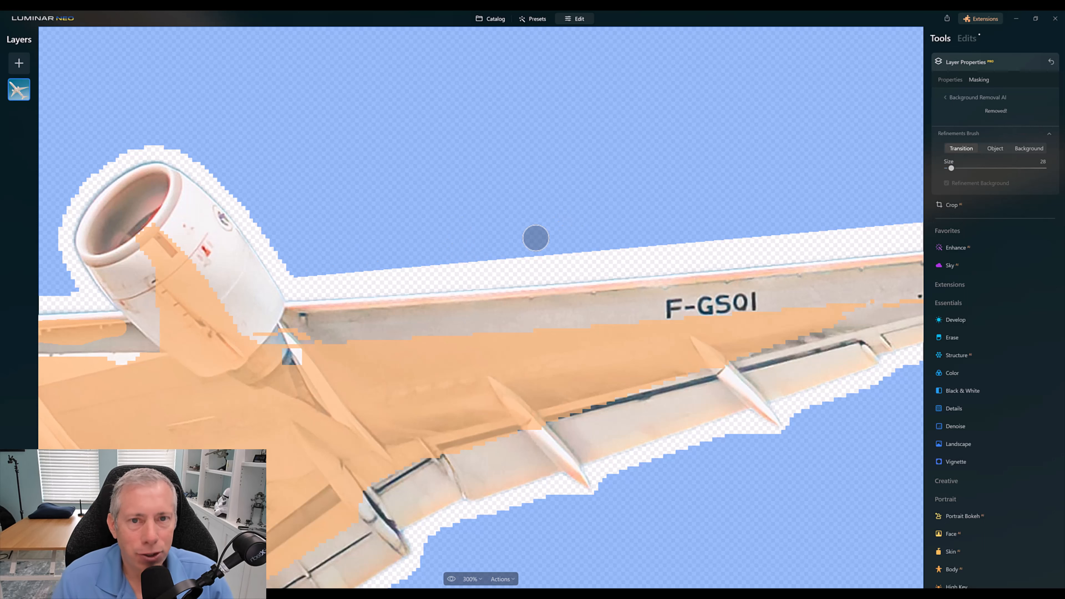
- Leave the Background Removal AI refinement and check the whole airplane cutout at Fit to Screen
left_click(965, 98)
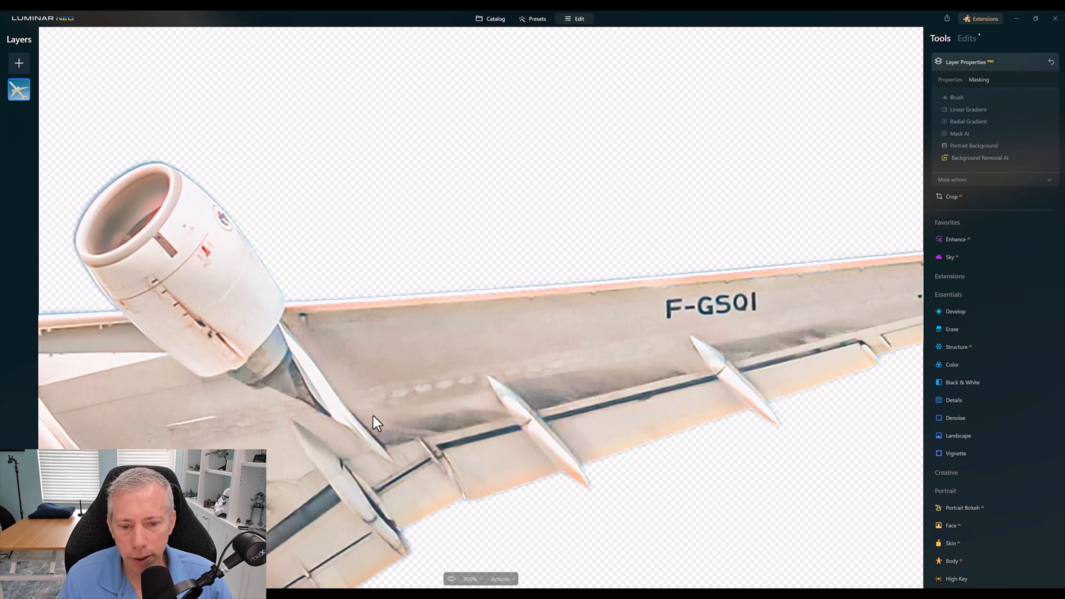
left_click(472, 580)
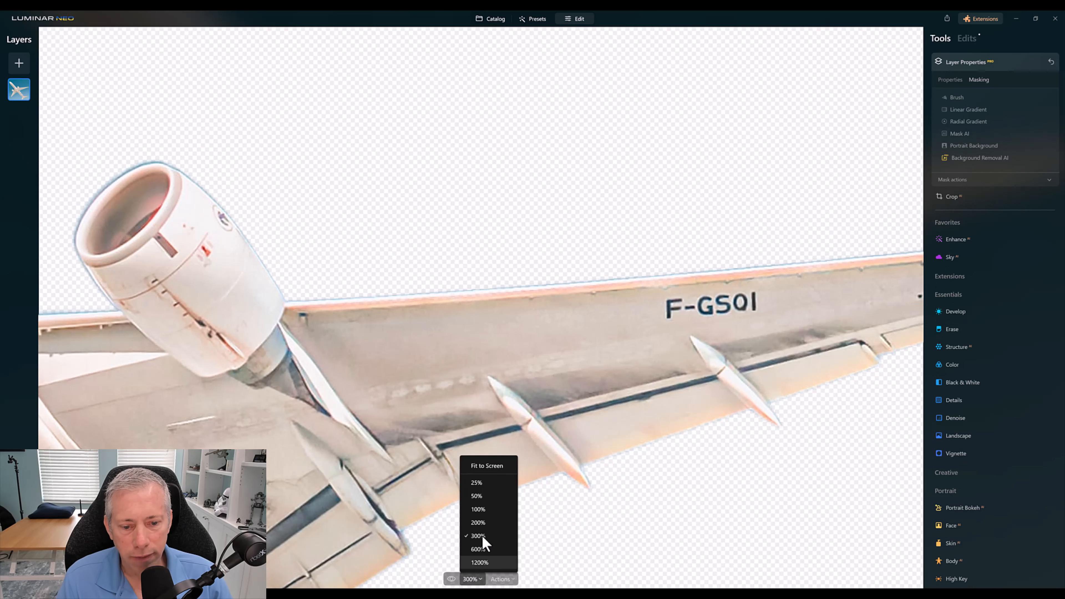
left_click(490, 465)
- Add the white image as a new layer and place it beneath the airplane layer
left_click(19, 63)
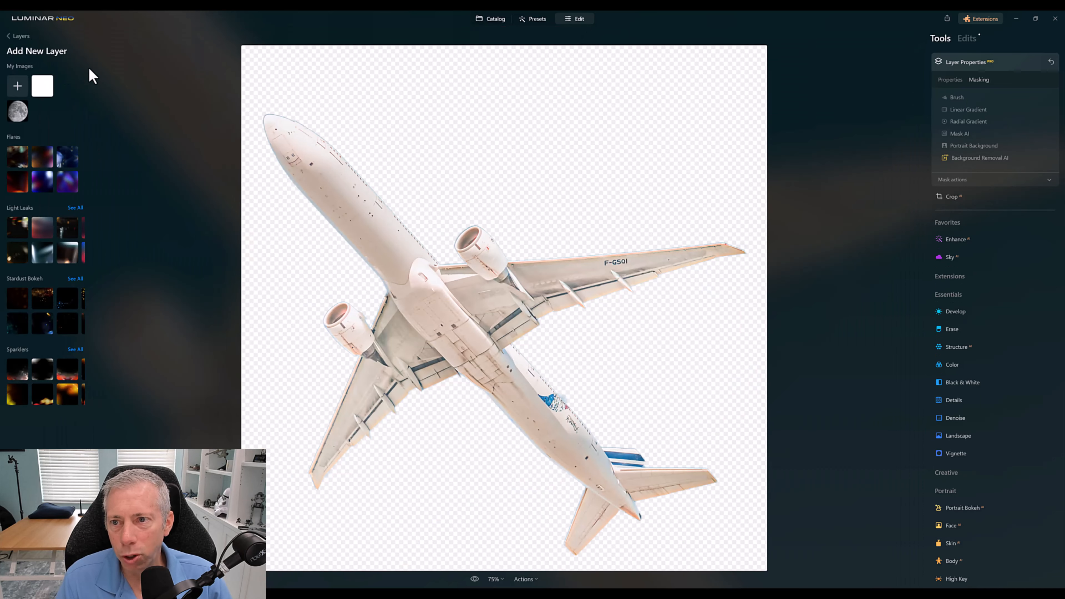
left_click(47, 85)
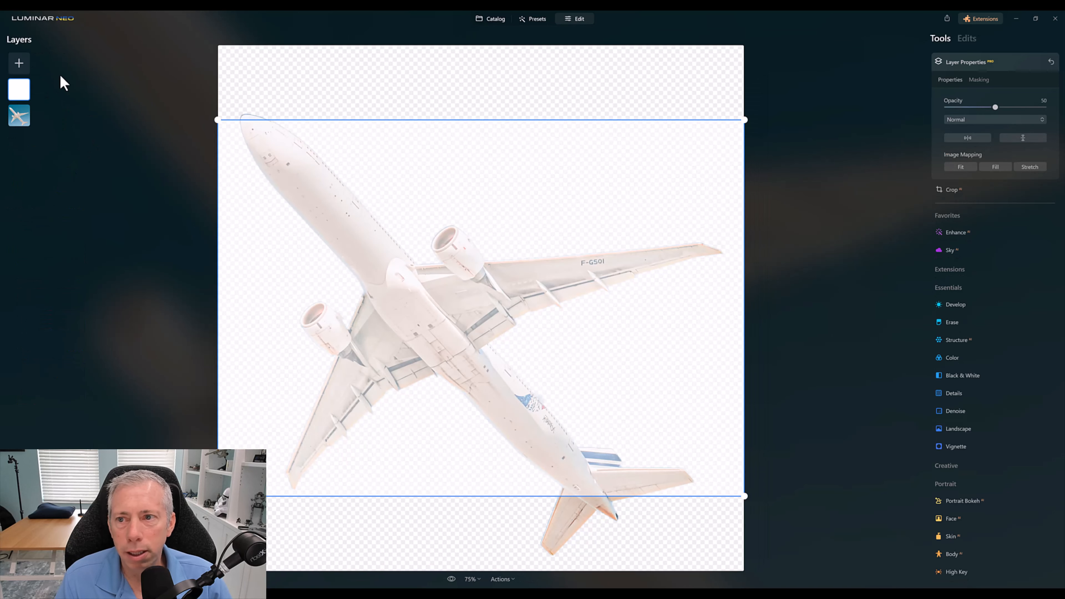
left_click_drag(26, 93, 14, 173)
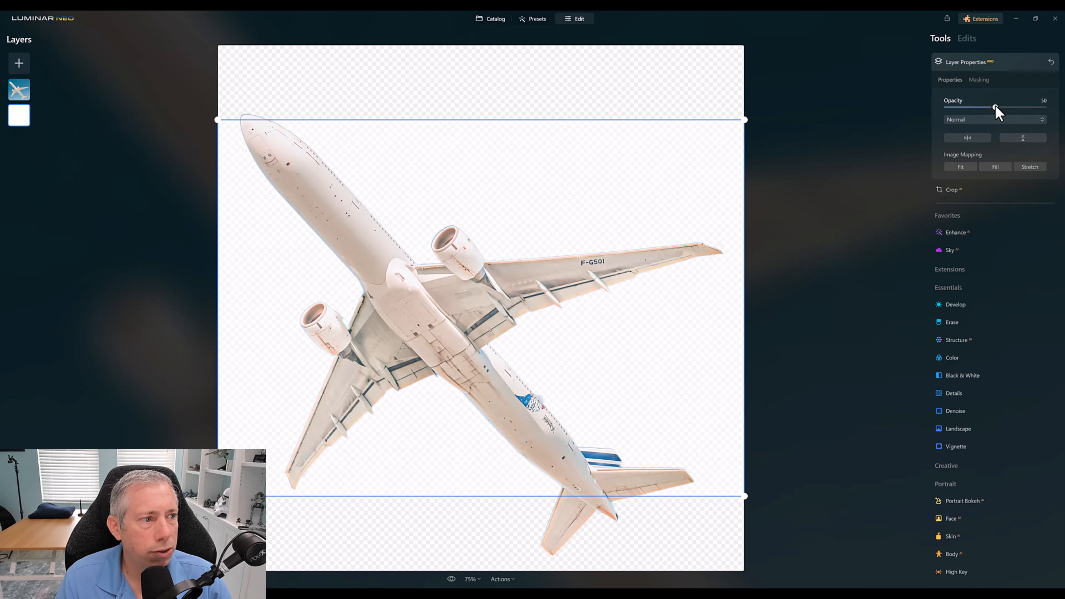
- Raise the white layer's opacity to full and extend its upper and lower edges to cover the canvas
left_click_drag(996, 107, 1044, 107)
left_click_drag(466, 119, 453, 78)
left_click_drag(466, 495, 470, 587)
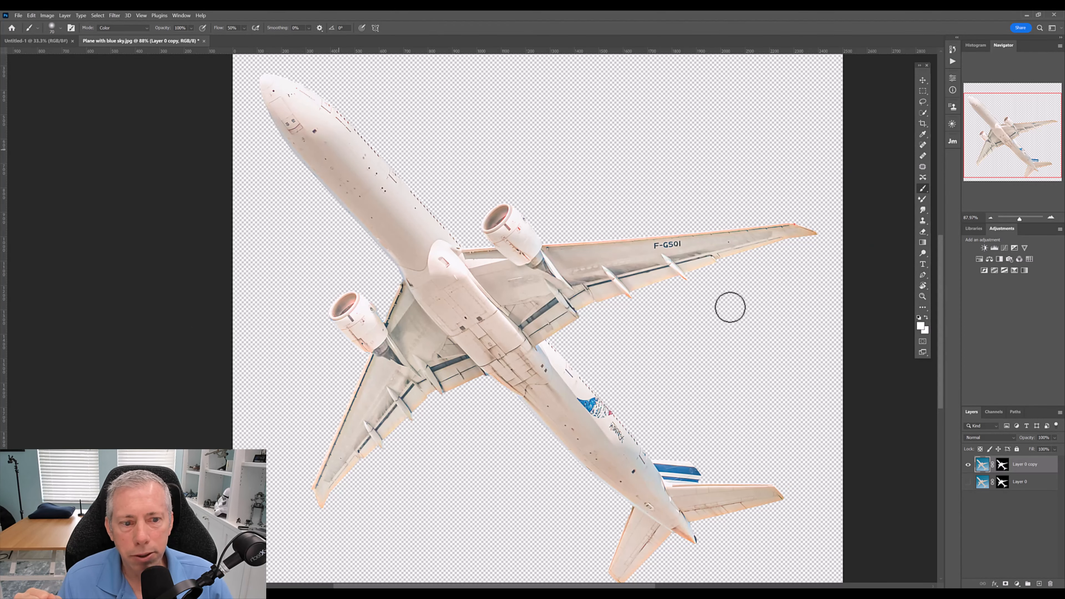
- Inspect the Photoshop version of the airplane cutout up close, from the right engine and wing down the rear fuselage to the tail
key("z")
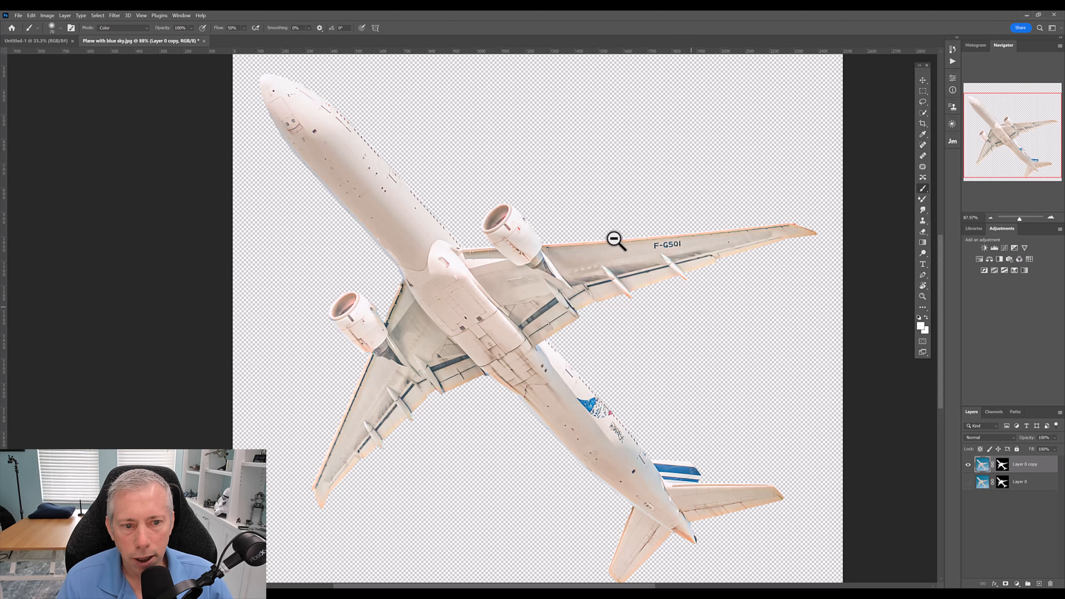
mouse_move(614, 238)
left_mouse_down()
mouse_move(671, 257)
mouse_move(101, 305)
left_mouse_up()
key("b")
left_click_drag(686, 278, 807, 146)
left_click_drag(252, 325, 649, 186)
left_click_drag(275, 272, 402, 141)
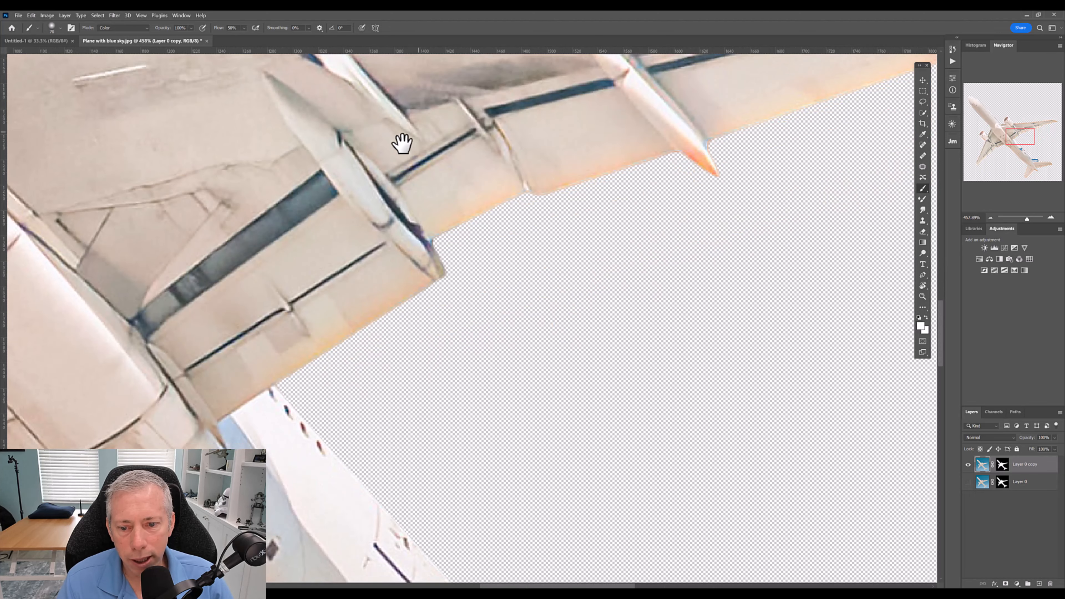
left_click_drag(355, 431, 221, 167)
left_click_drag(392, 363, 285, 103)
left_click_drag(416, 340, 268, 82)
left_click_drag(380, 300, 542, 118)
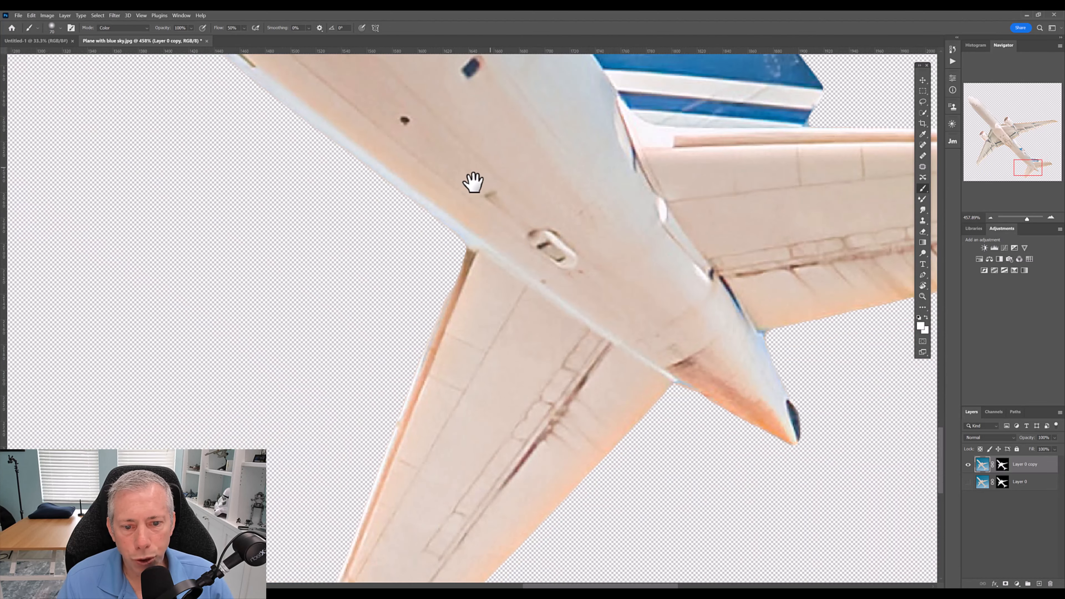
- Examine the cutout edges from the tail up along the rear fuselage, the left wing's flaps and the left engine
left_click_drag(513, 228, 712, 410)
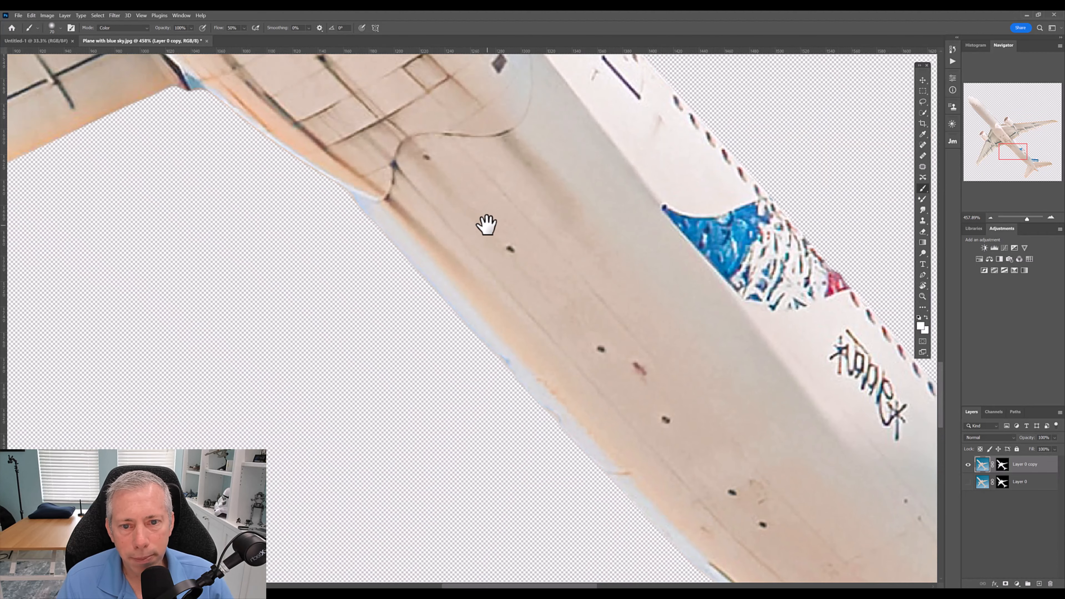
left_click_drag(487, 226, 600, 308)
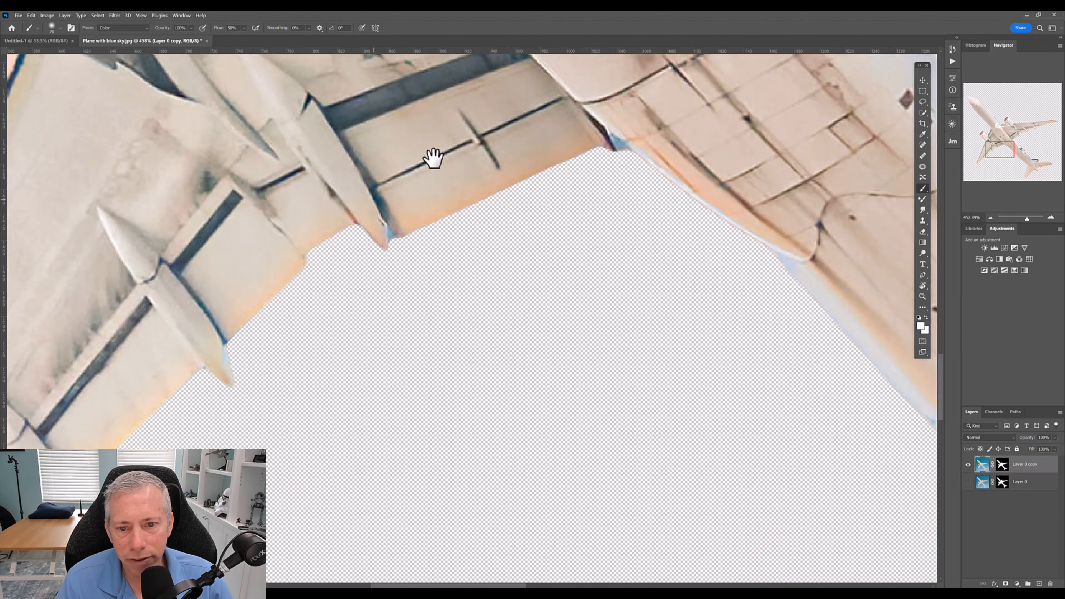
left_click_drag(433, 159, 596, 89)
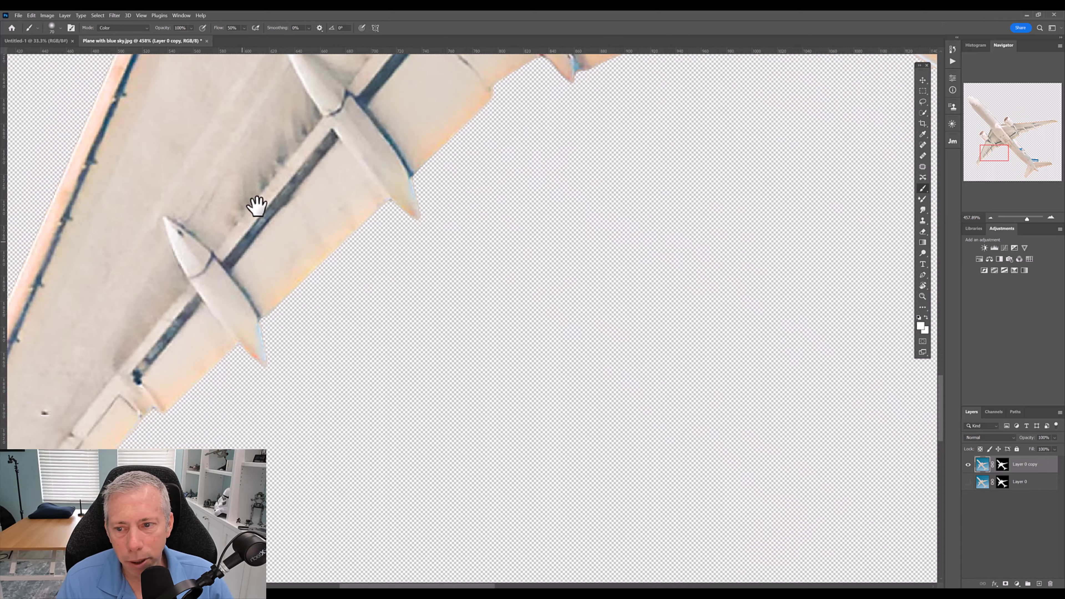
left_click_drag(256, 206, 470, 124)
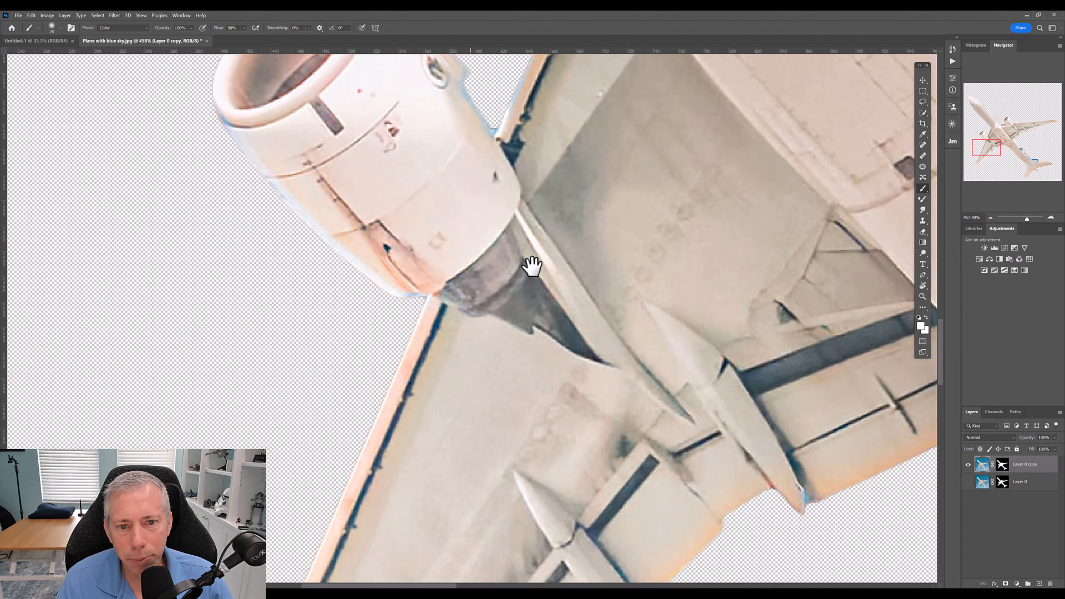
left_click_drag(540, 232, 539, 270)
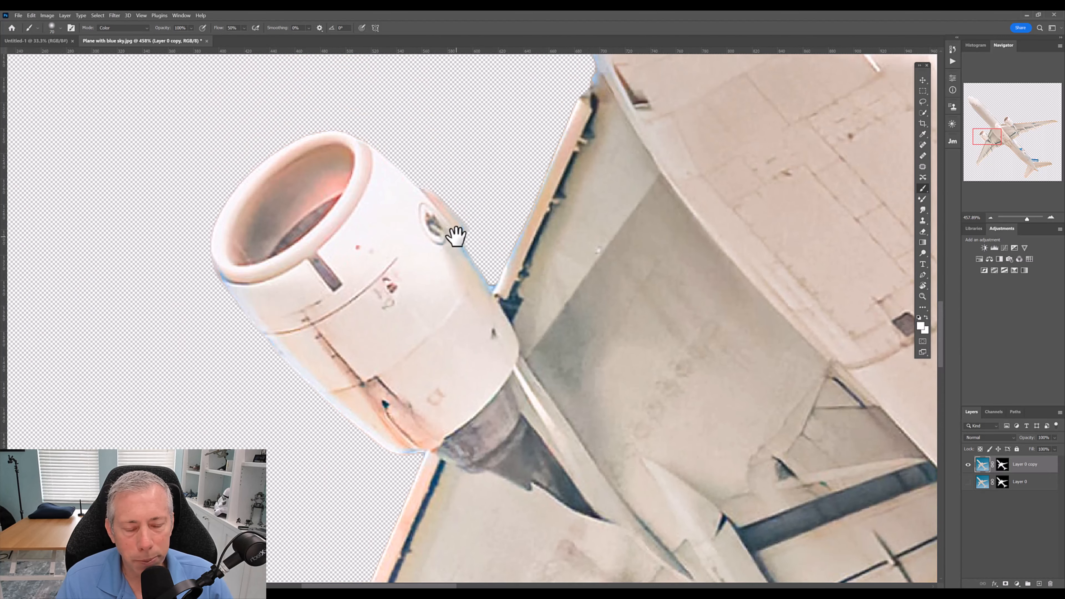
left_click_drag(573, 170, 509, 335)
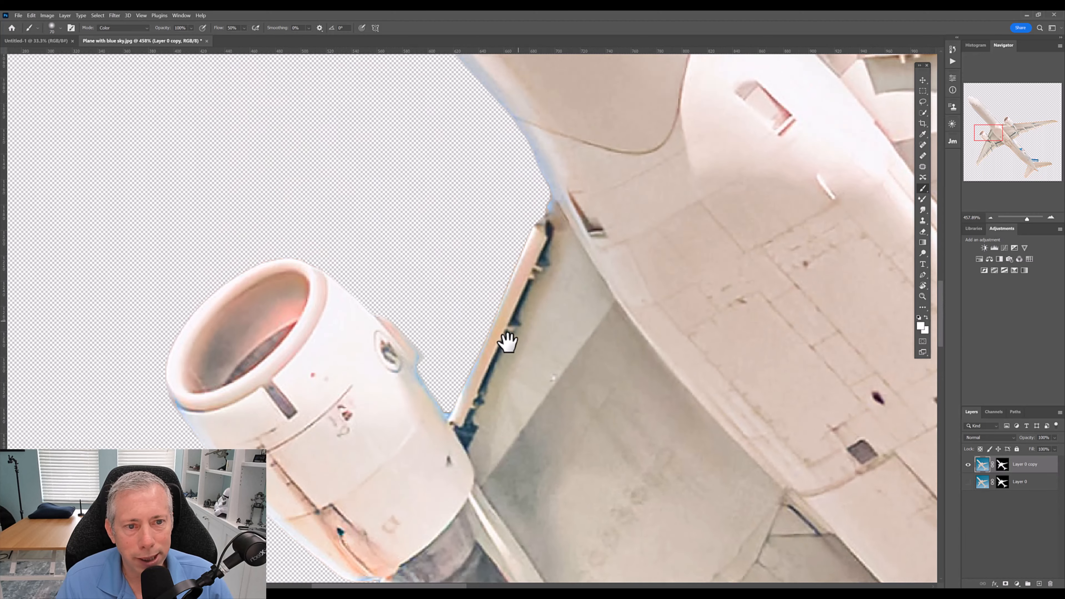
- Examine the cutout edge of the front fuselage from the left wing root toward the airplane's nose
left_click_drag(556, 258, 570, 357)
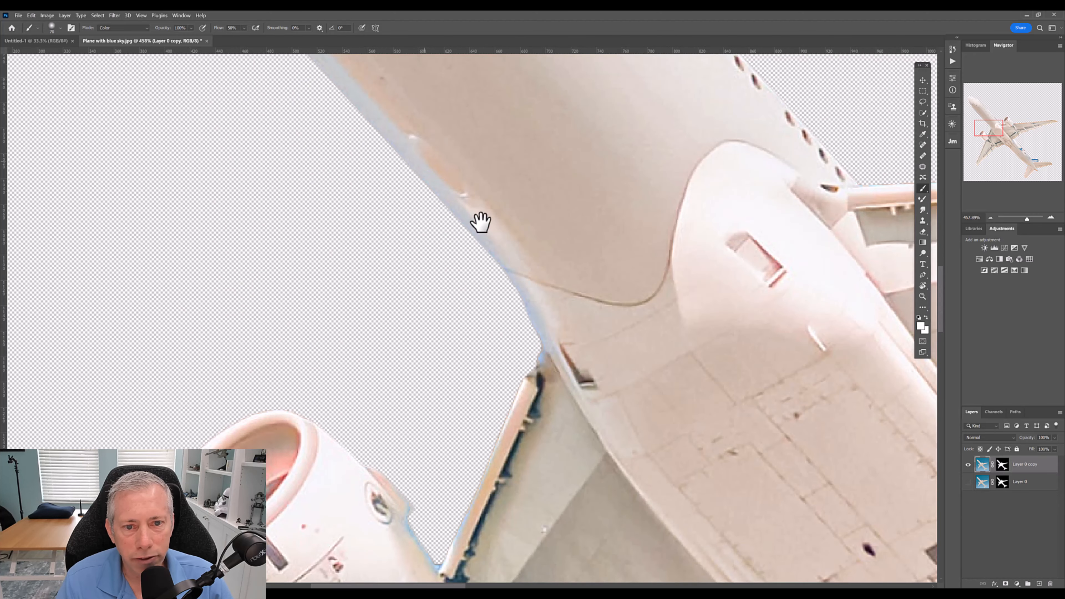
left_click_drag(477, 164, 572, 367)
left_click_drag(407, 181, 541, 424)
left_click_drag(356, 189, 467, 392)
left_click_drag(333, 169, 267, 299)
left_click_drag(345, 241, 64, 65)
left_click_drag(462, 402, 388, 267)
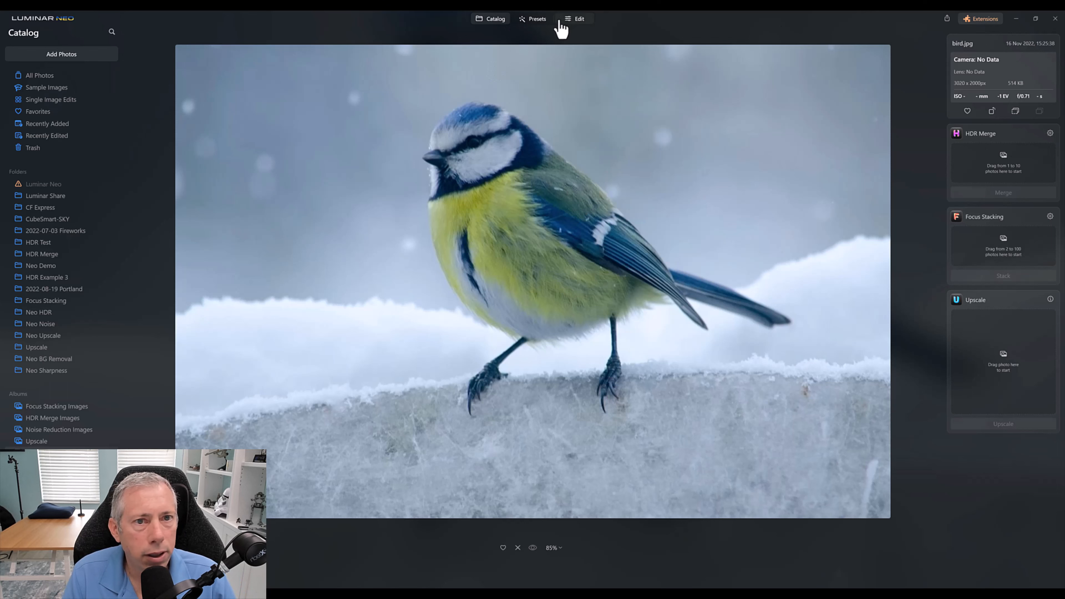
- Open the bird photo in Luminar Neo's editor and remove its background with Background Removal AI, keeping the main object
left_click(590, 18)
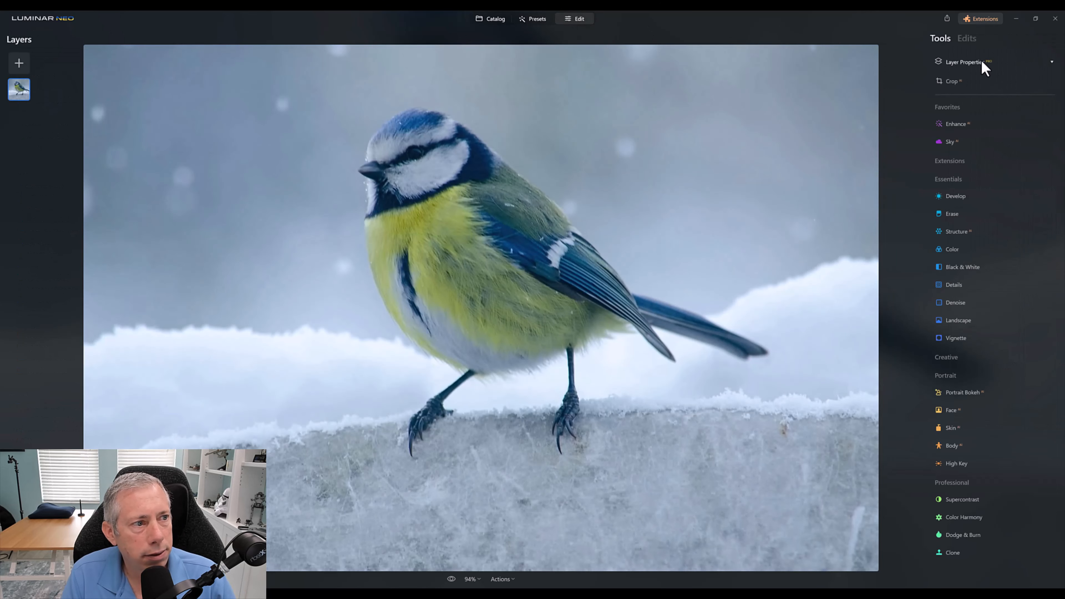
left_click(980, 81)
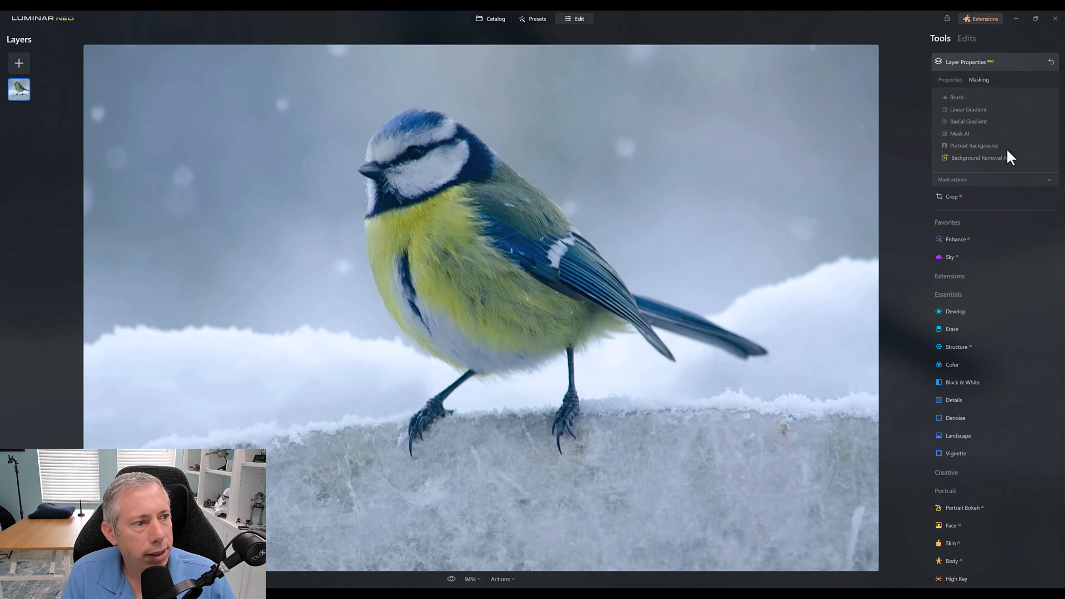
left_click(995, 157)
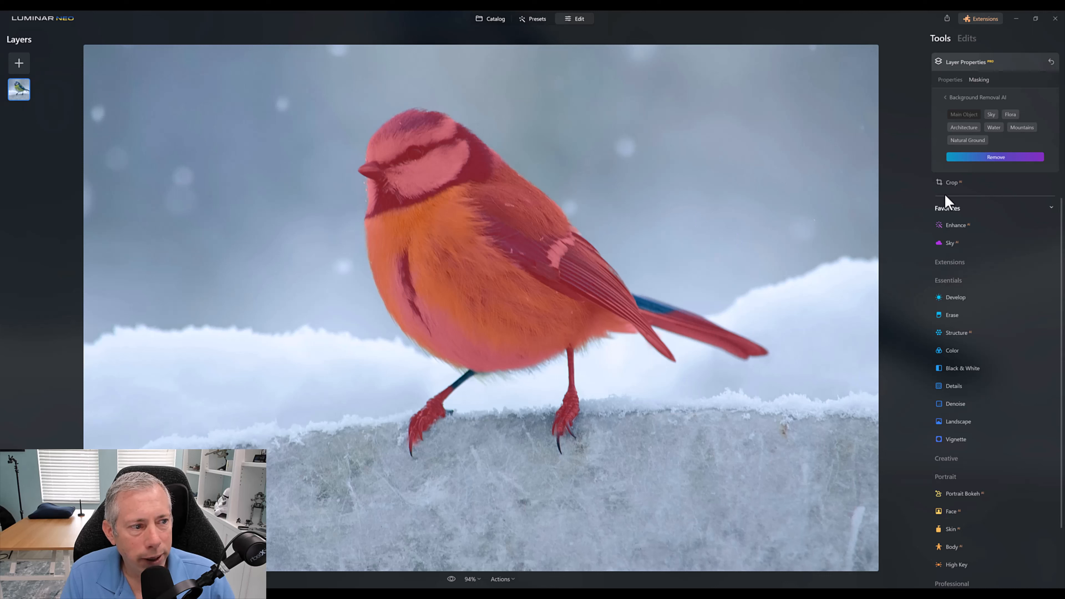
left_click(987, 158)
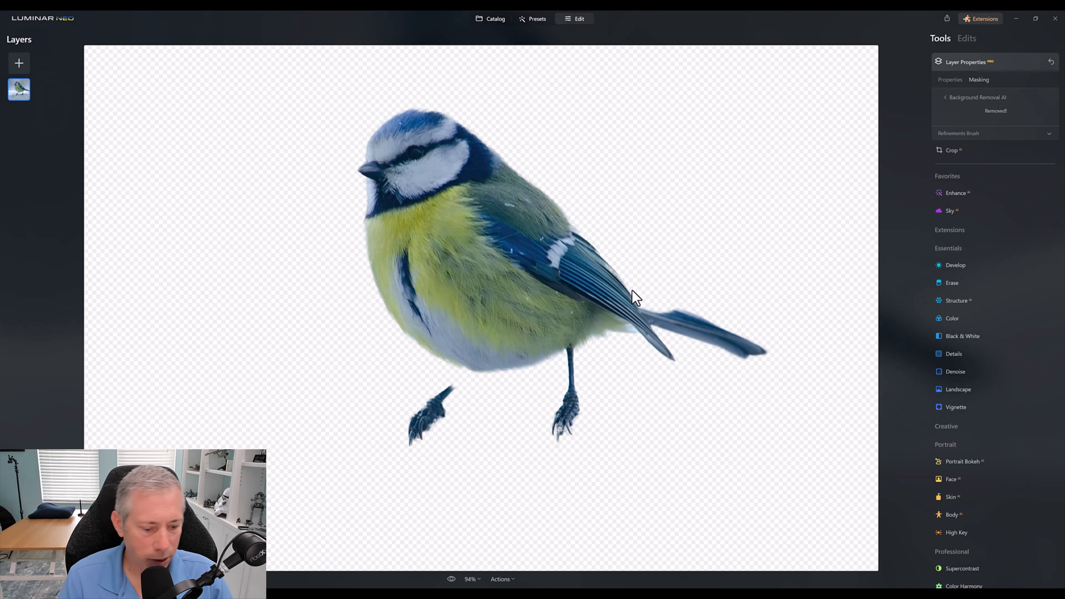
- Restore the missing upper part of the bird's front leg and refine its feet with the Transition refinement brush
key("backslash")
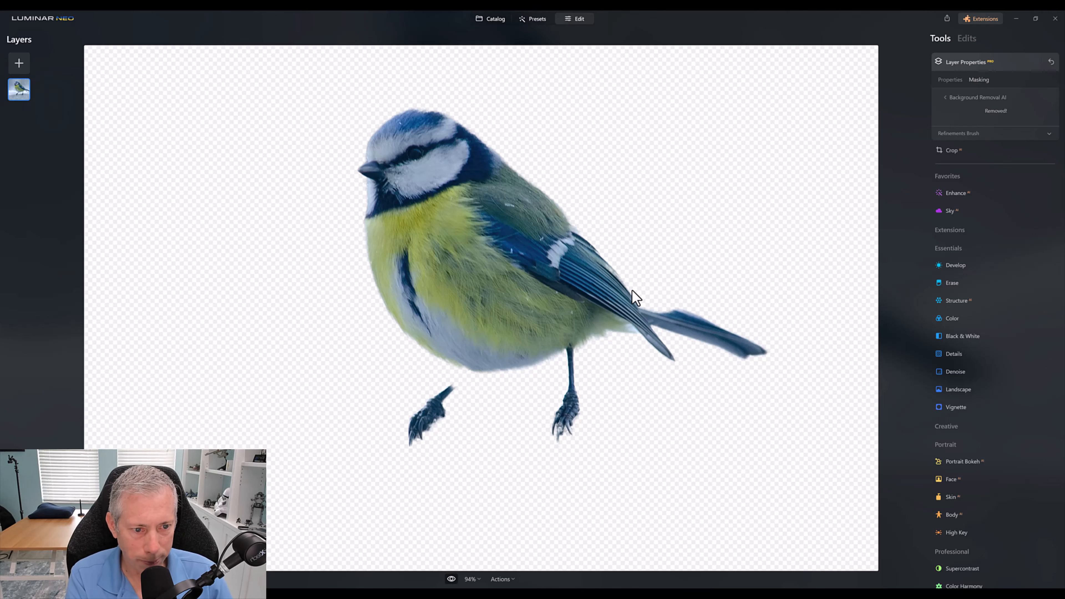
left_click(973, 135)
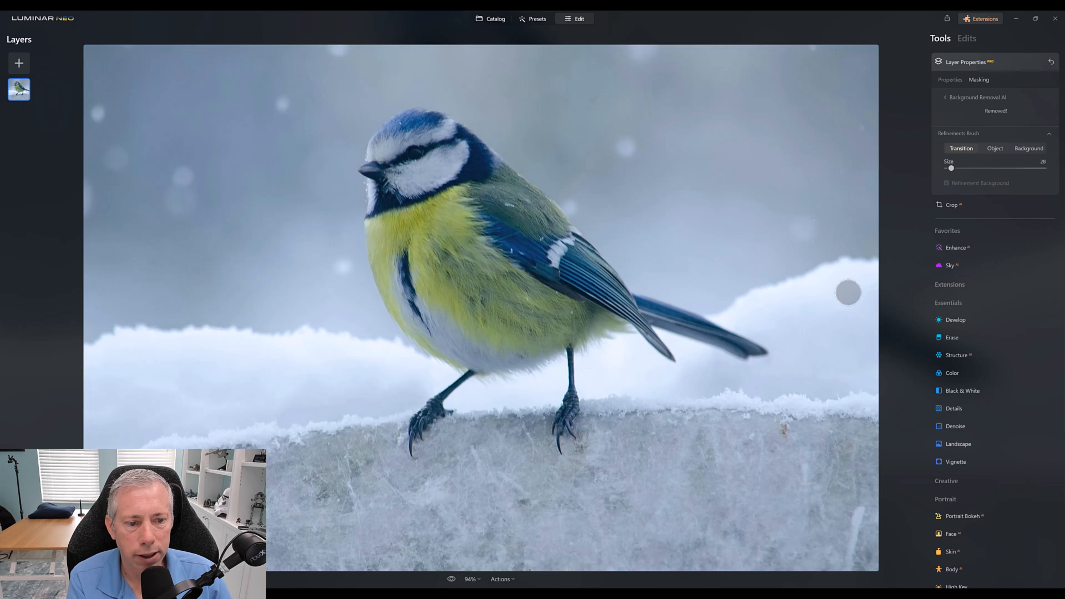
key("backslash")
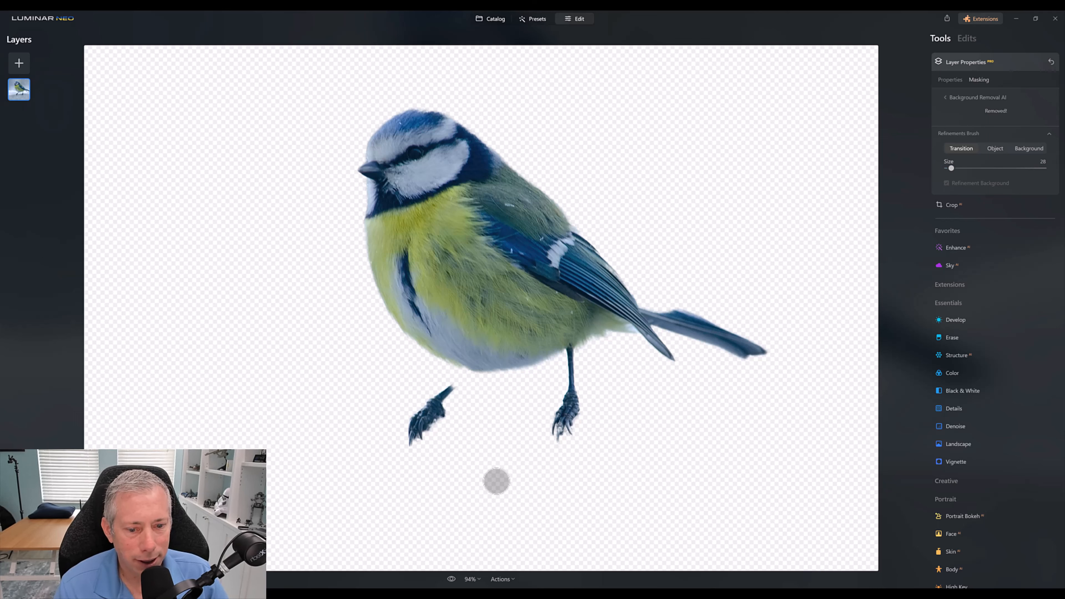
left_click(474, 580)
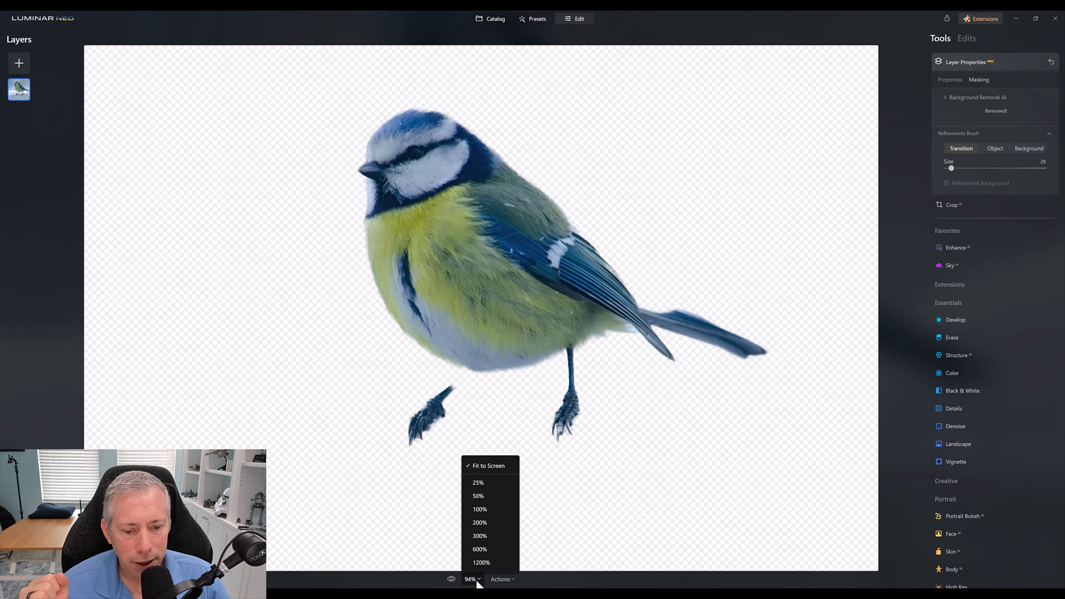
left_click(487, 513)
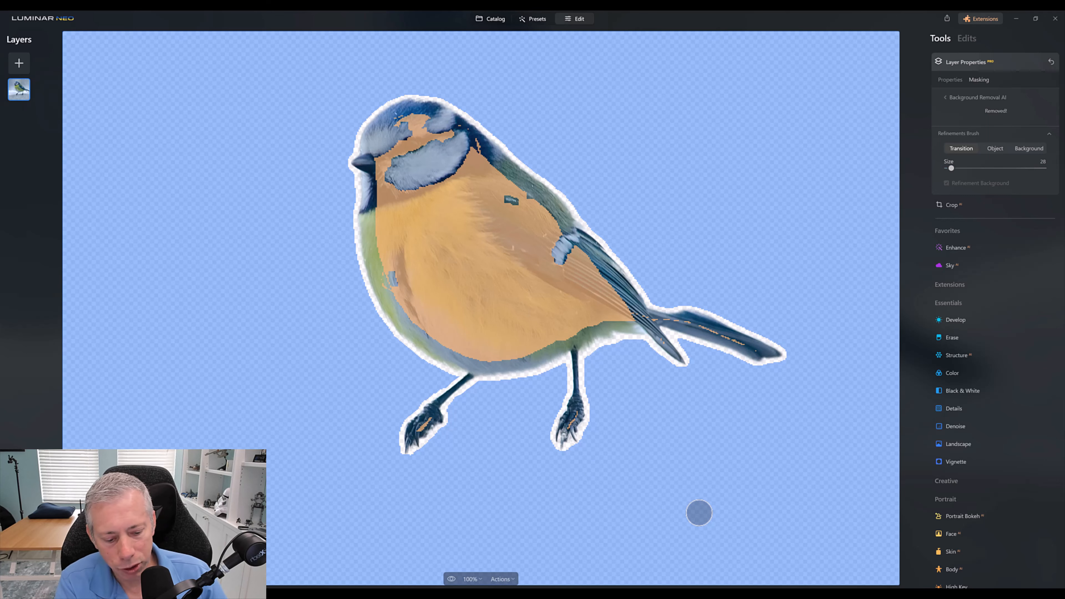
key("backslash")
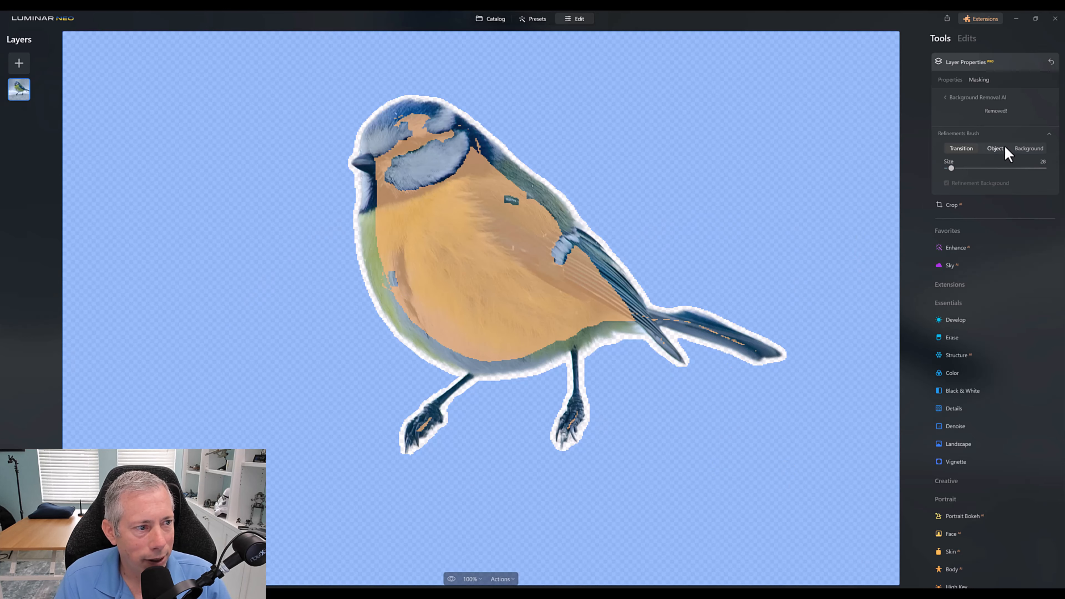
- Mark the base of the bird's tail as Object with the refinement brush, checking the shape against the original photo
left_click(994, 147)
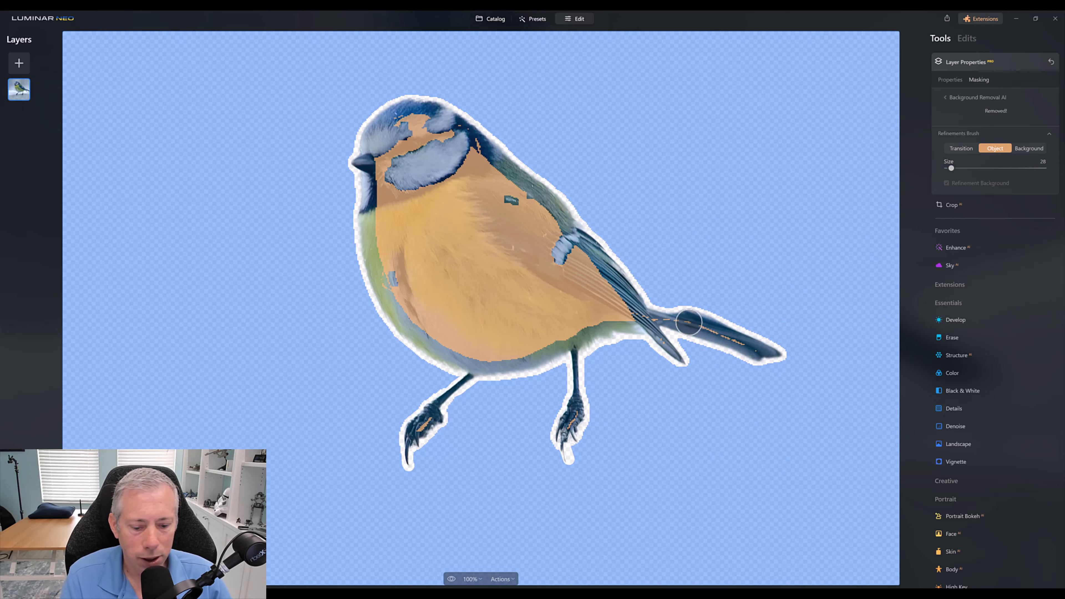
key("backslash")
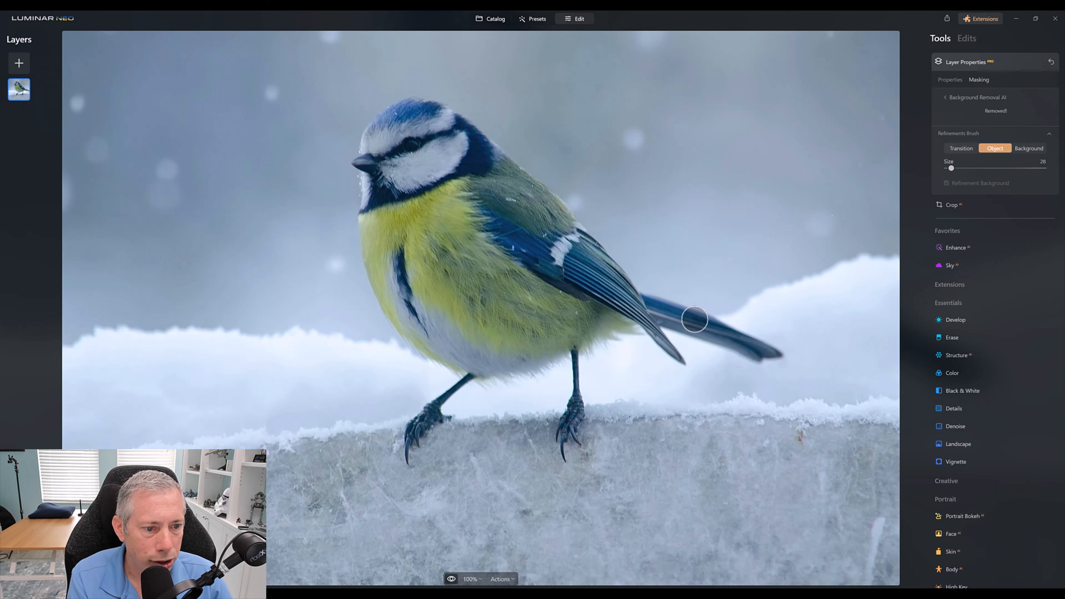
key("backslash")
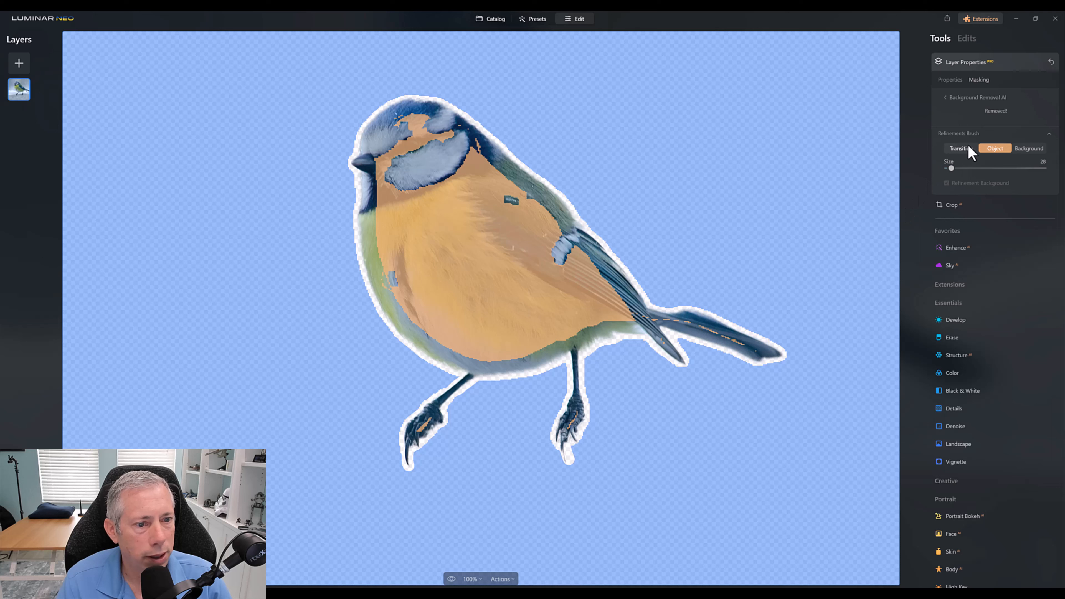
left_click(961, 149)
left_click_drag(642, 299, 694, 319)
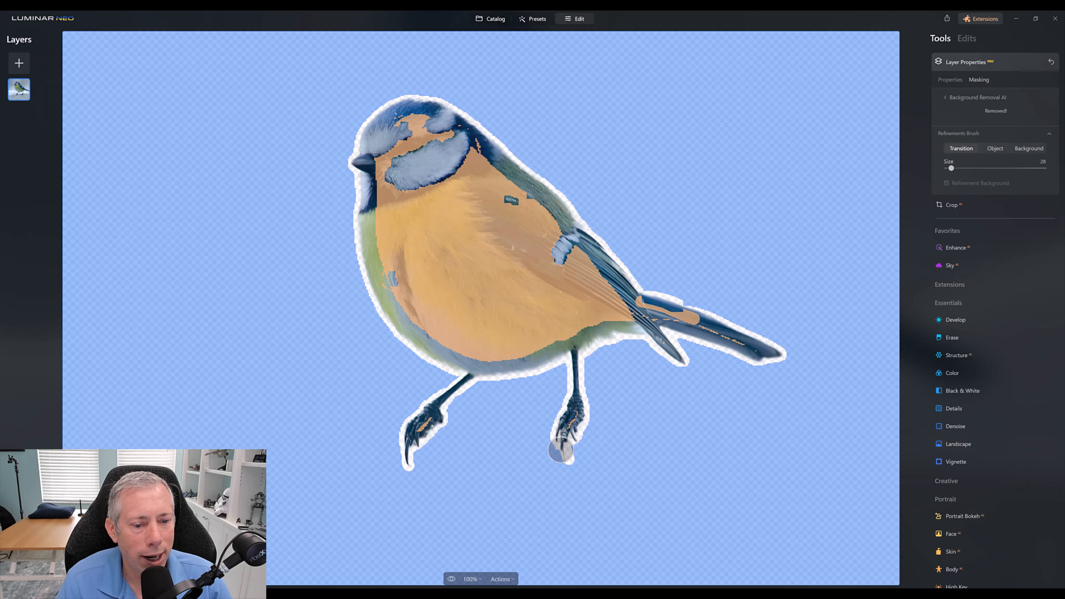
- Paint Transition over the rear foot's claw and compare both feet with the original photo
left_click_drag(561, 450, 566, 457)
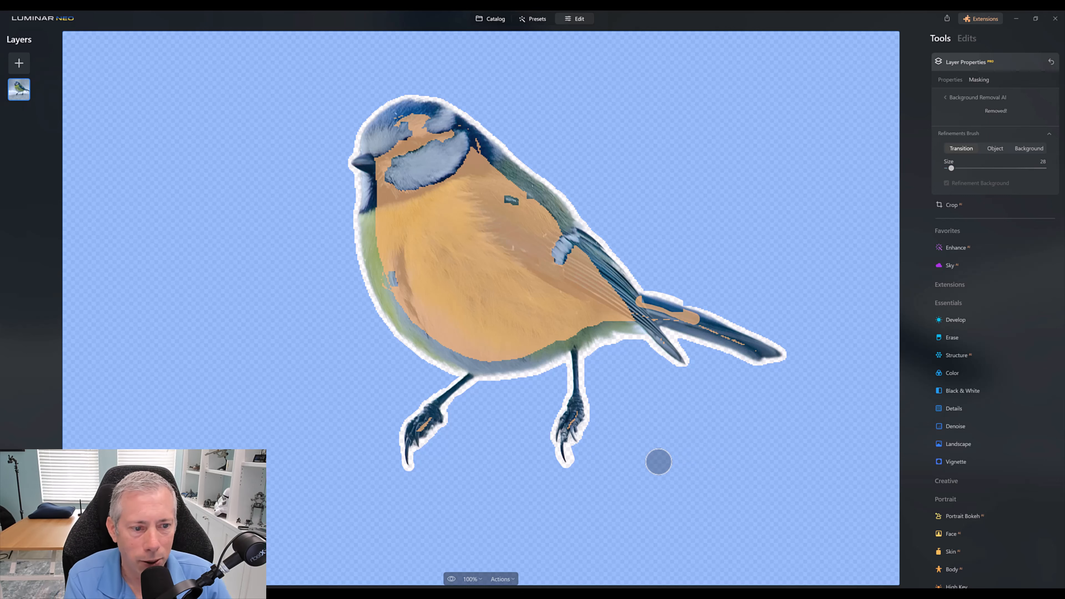
key("backslash")
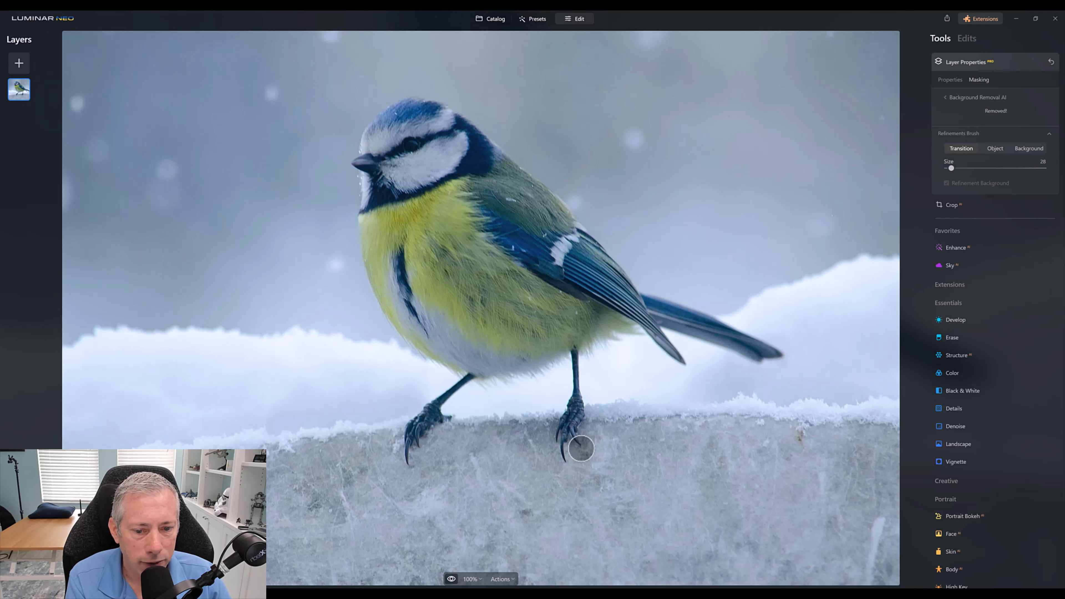
key("backslash")
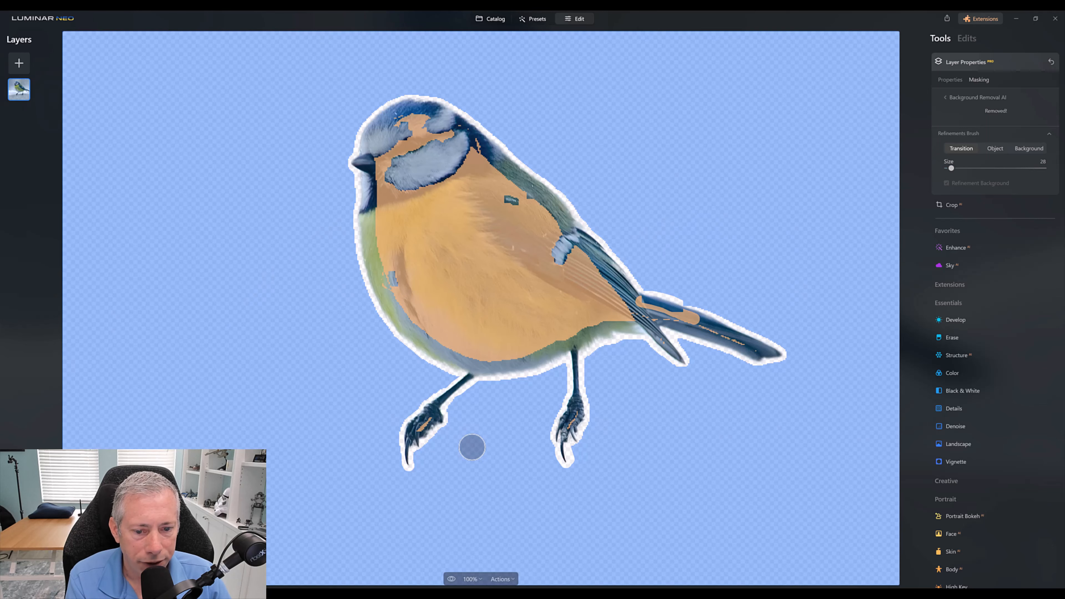
key("backslash")
key("backslash")
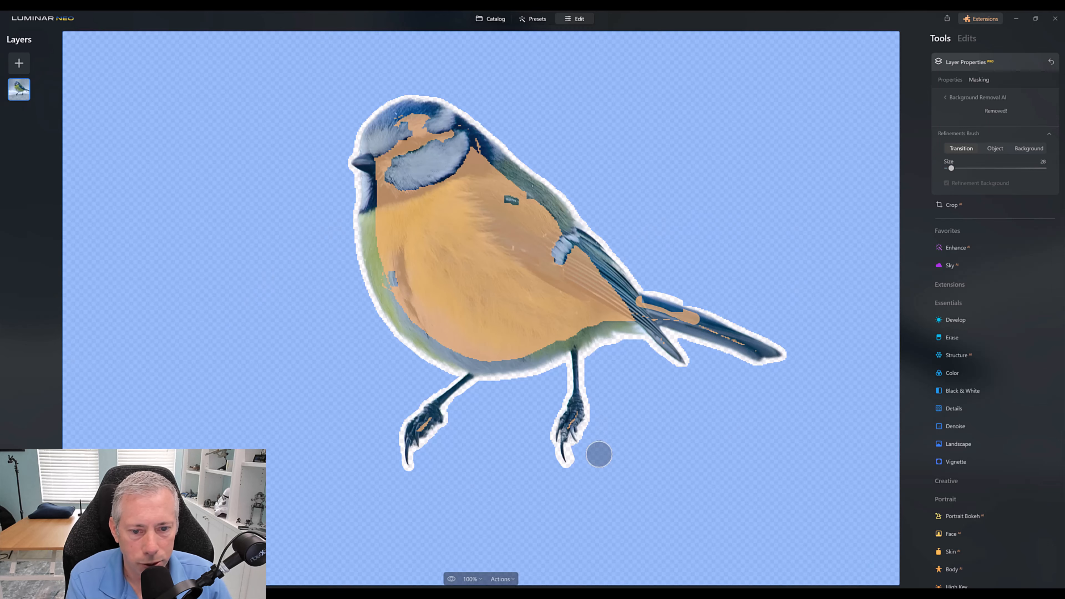
key("backslash")
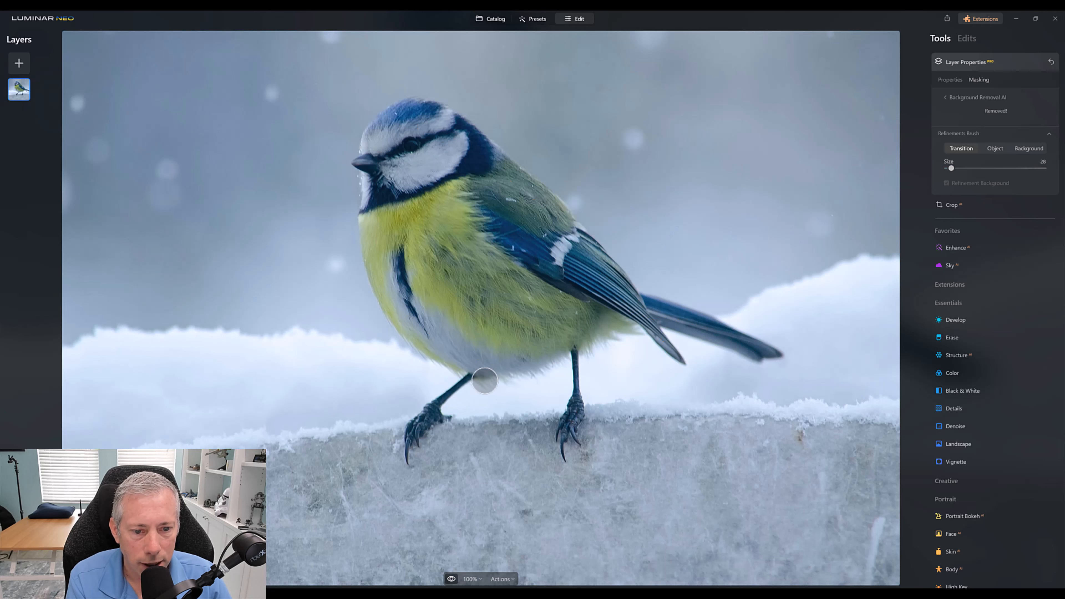
key("backslash")
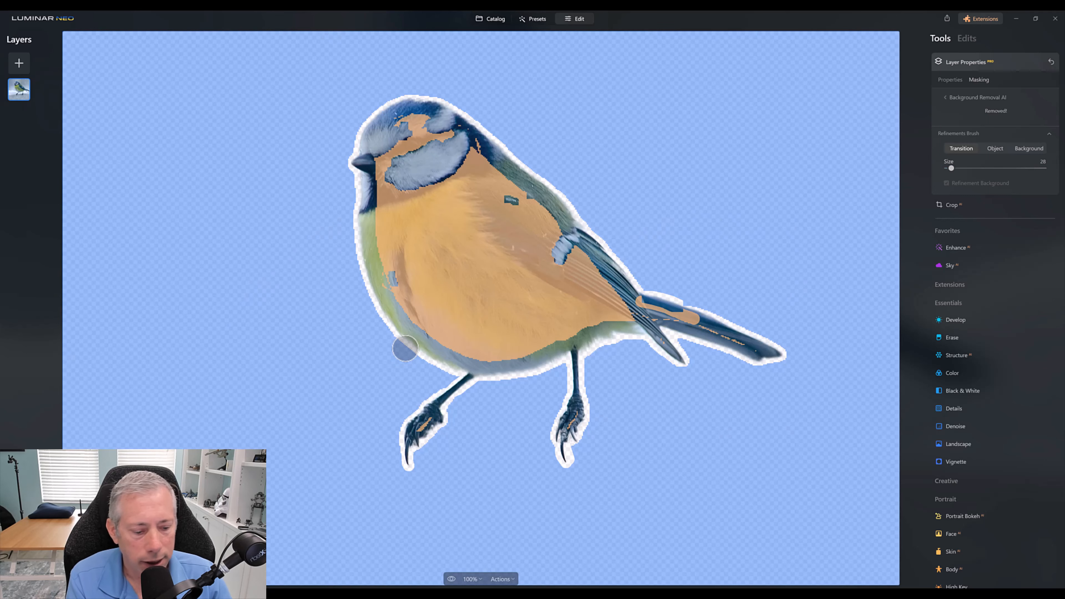
- Enlarge the refinement brush to size 40 and paint Transition along the feathery edge of the bird's lower breast and belly
key("bracketright")
key("bracketright")
key("bracketright")
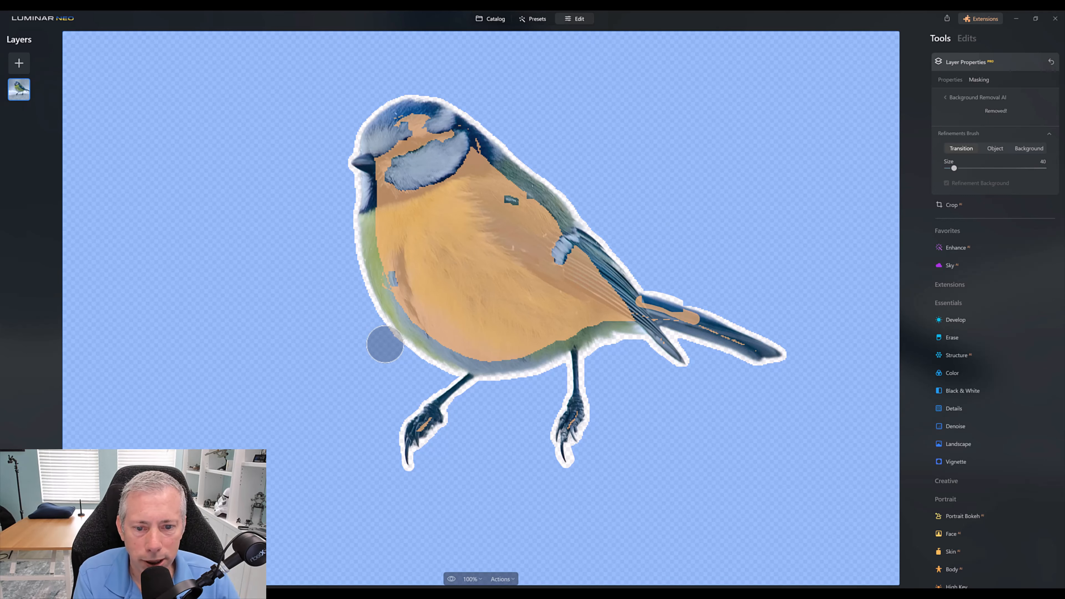
left_click_drag(381, 316, 452, 373)
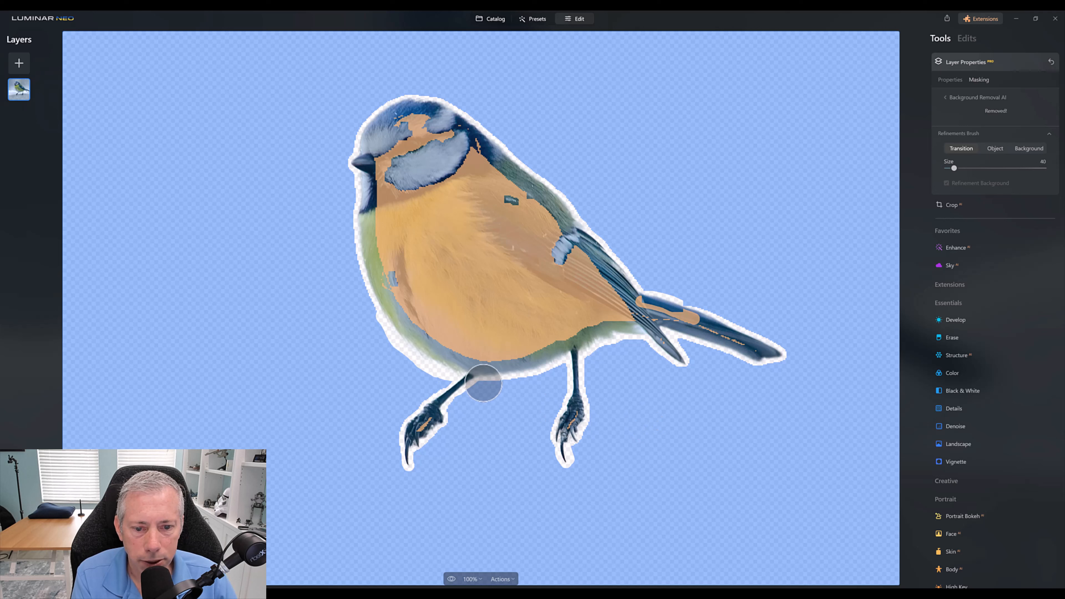
mouse_move(484, 383)
left_mouse_down()
mouse_move(511, 386)
mouse_move(569, 356)
mouse_move(493, 377)
left_mouse_up()
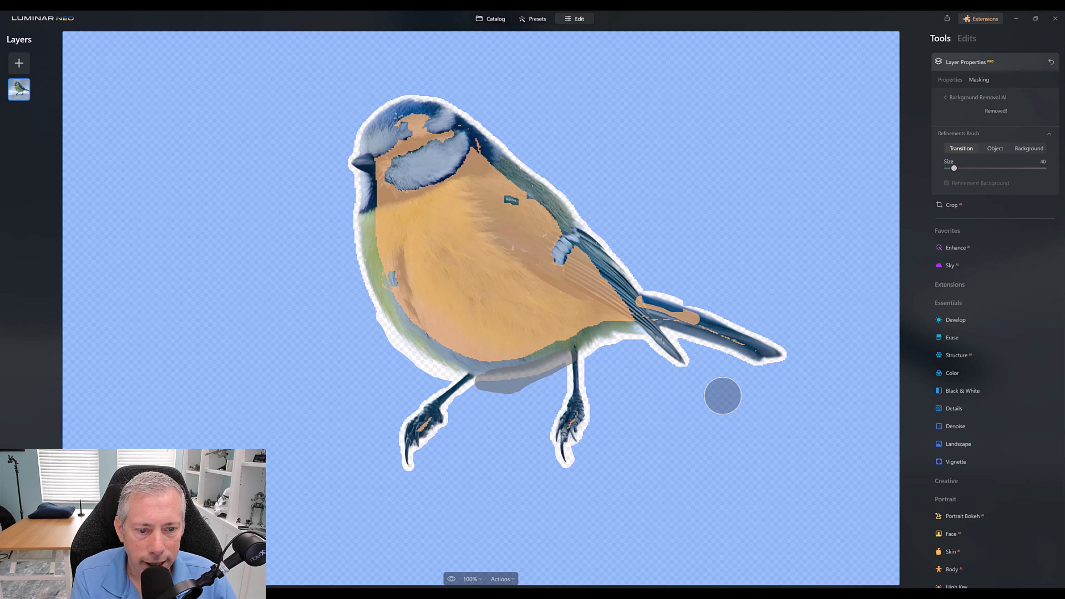
- Paint Transition over the feather edges of the rear underside and crown, compare with the original, and finish the refinement
key("backslash")
key("backslash")
key("backslash")
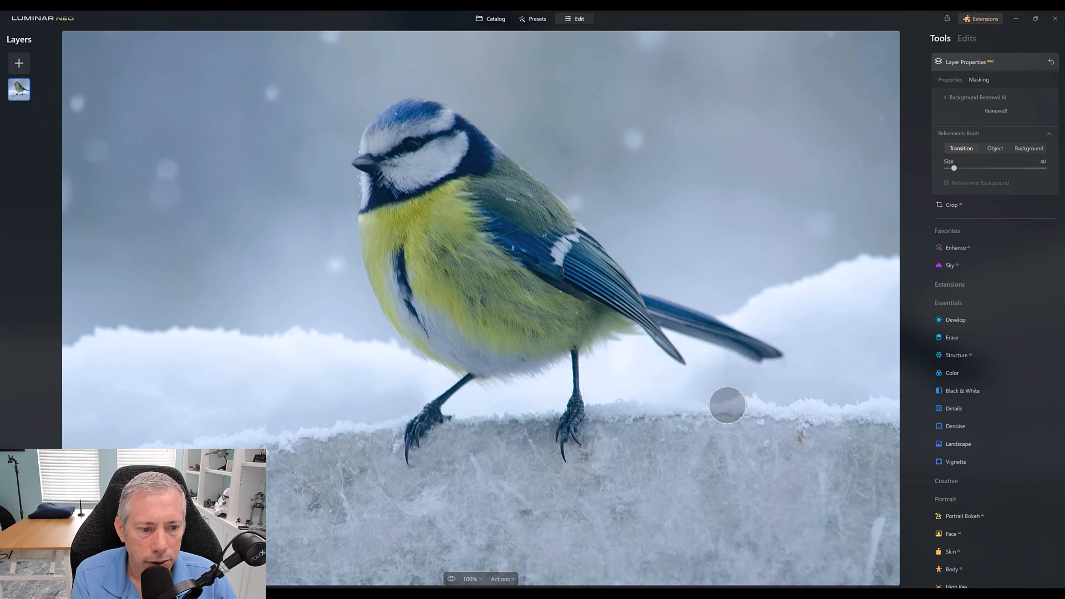
mouse_move(727, 405)
left_mouse_down()
mouse_move(616, 398)
mouse_move(407, 339)
mouse_move(435, 309)
mouse_move(477, 319)
mouse_move(430, 271)
left_mouse_up()
mouse_move(439, 124)
left_mouse_down()
mouse_move(407, 104)
mouse_move(415, 97)
left_mouse_up()
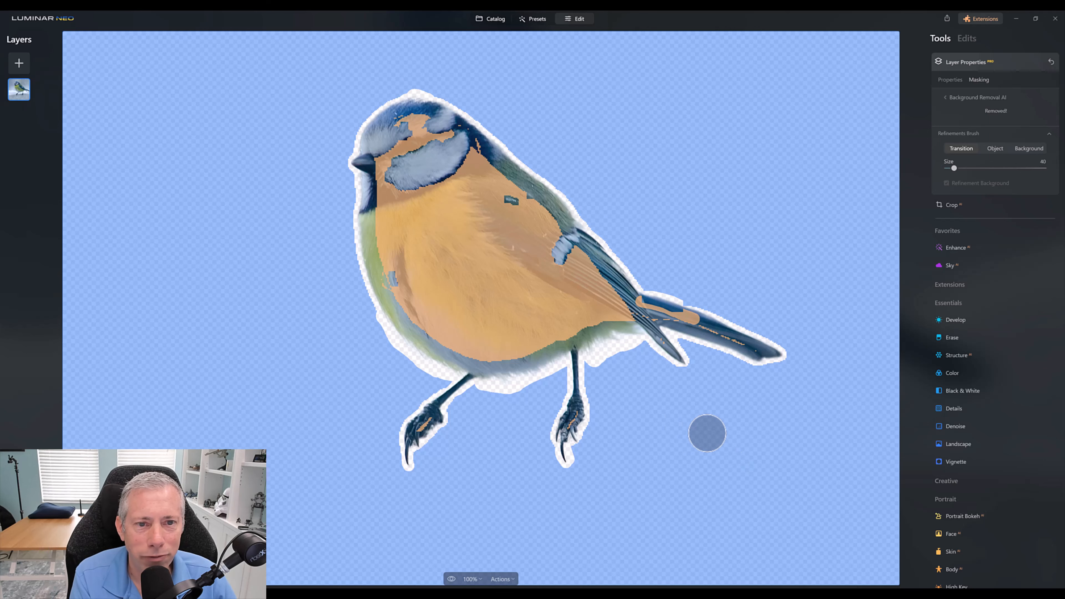
key("backslash")
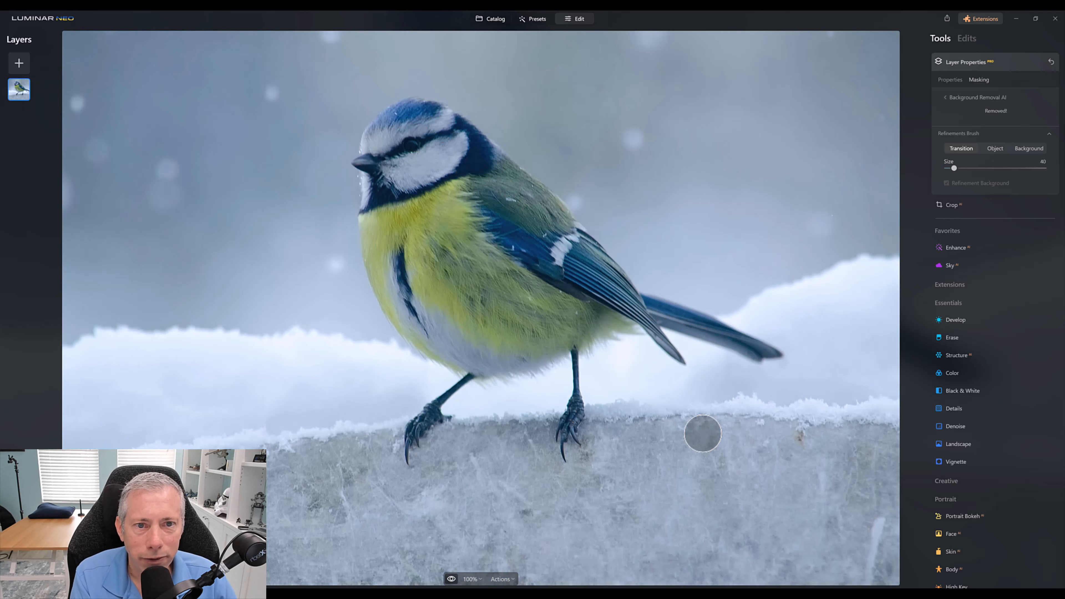
key("backslash")
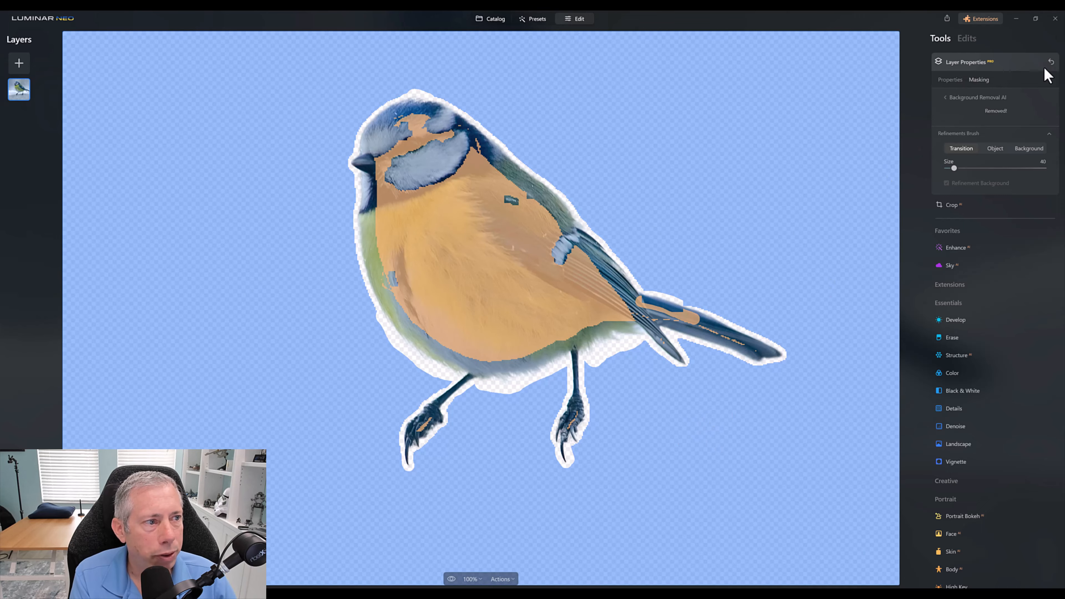
left_click(996, 104)
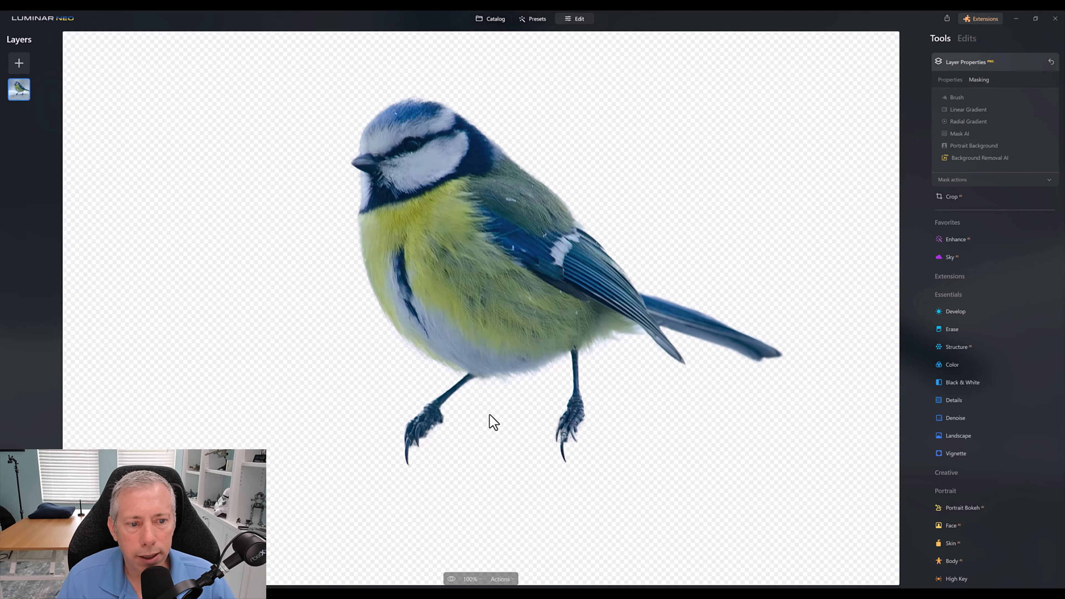
- Add the white image as a layer beneath the bird and set its opacity to 100
left_click(19, 64)
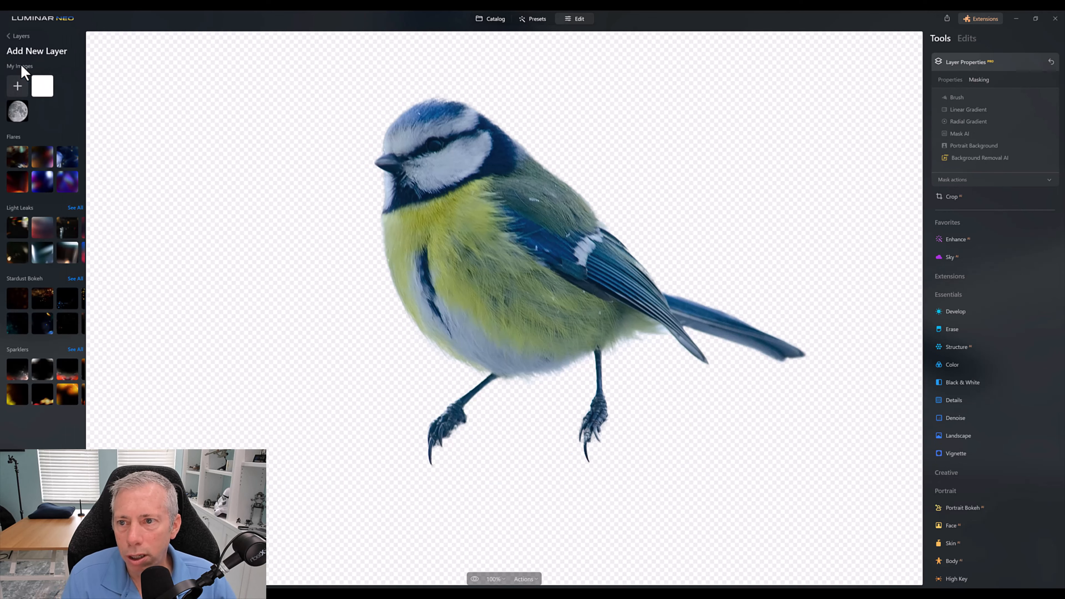
left_click(41, 94)
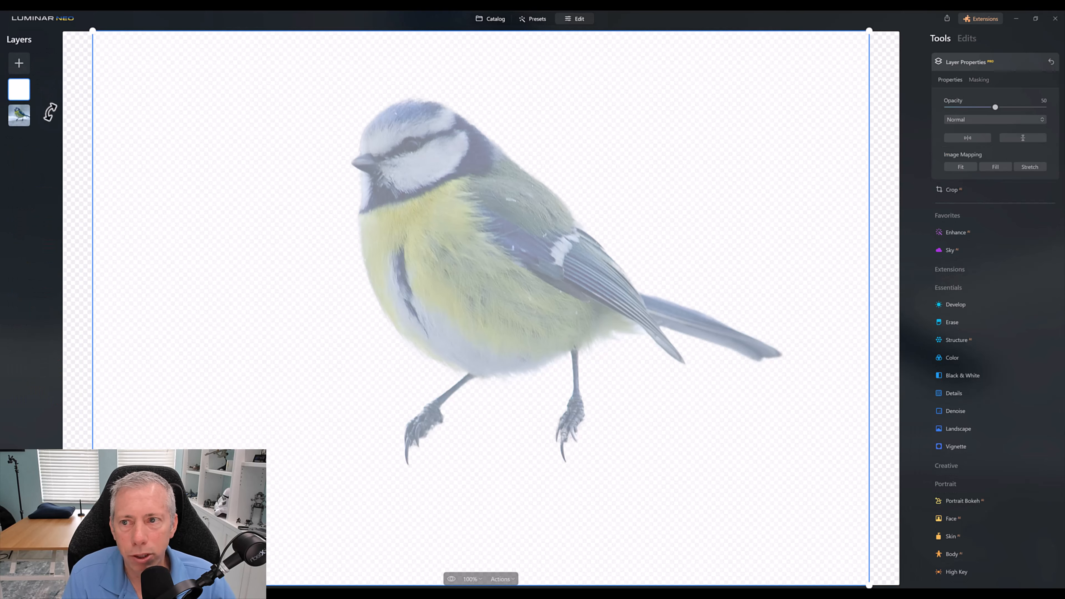
left_click_drag(18, 90, 15, 138)
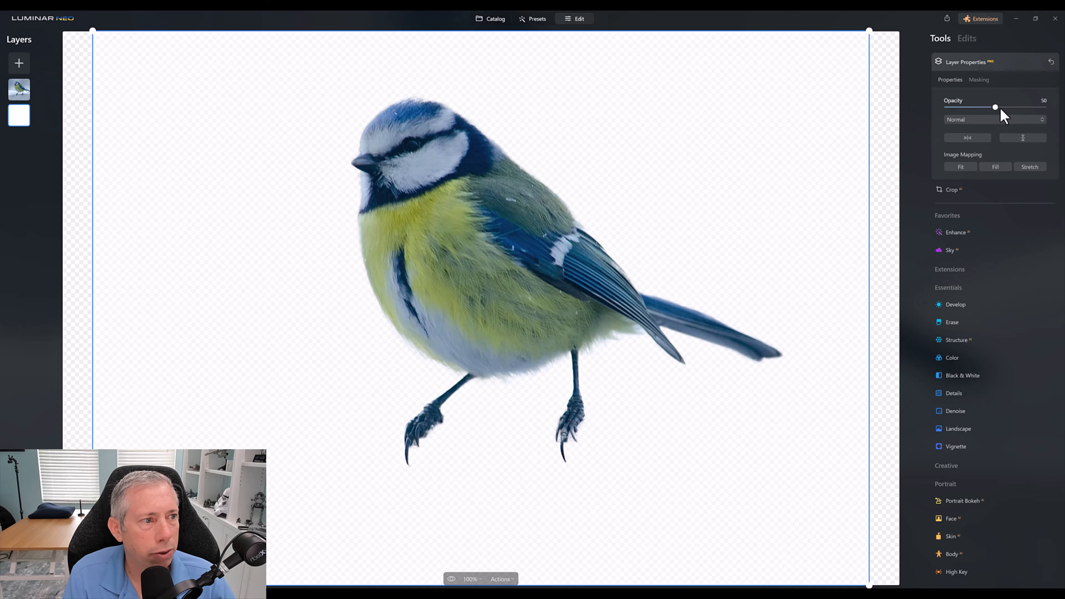
left_click_drag(999, 108, 1046, 108)
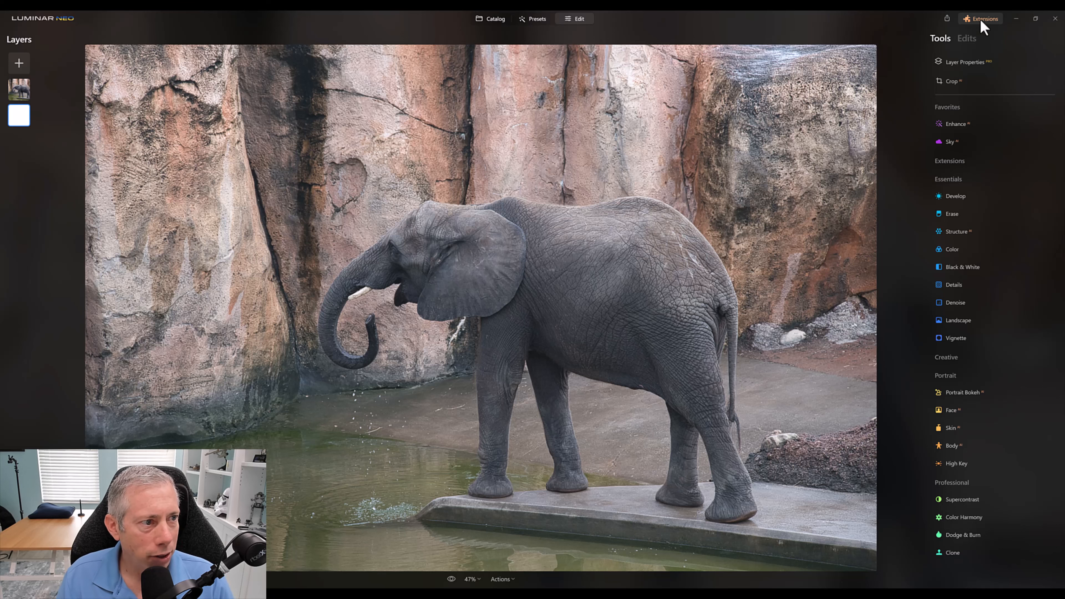
- Remove the background from the elephant photo layer with Background Removal AI, keeping the main object
left_click(976, 62)
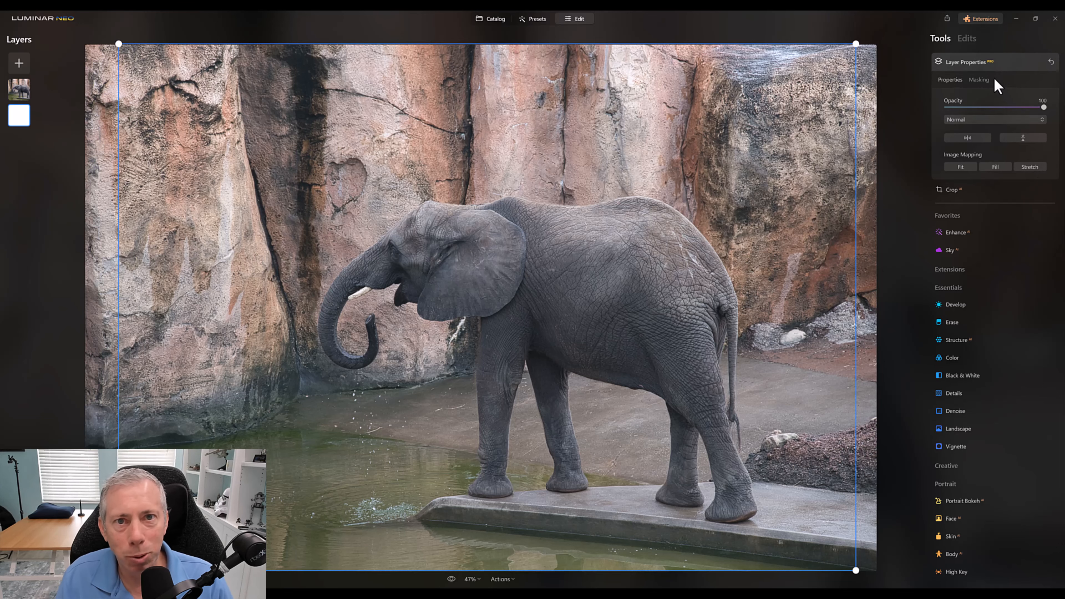
left_click(977, 79)
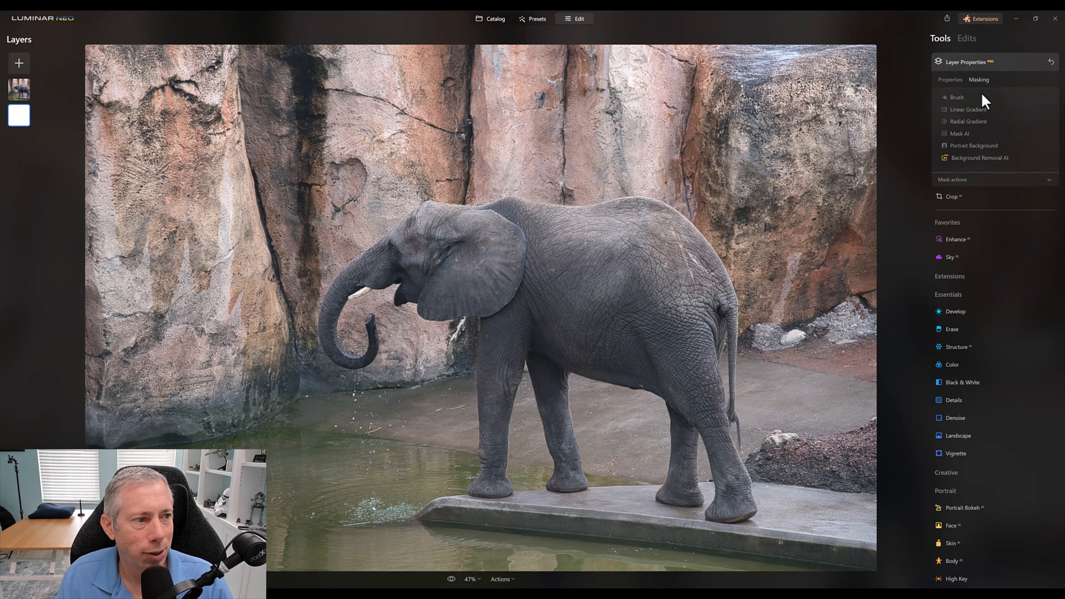
left_click(974, 160)
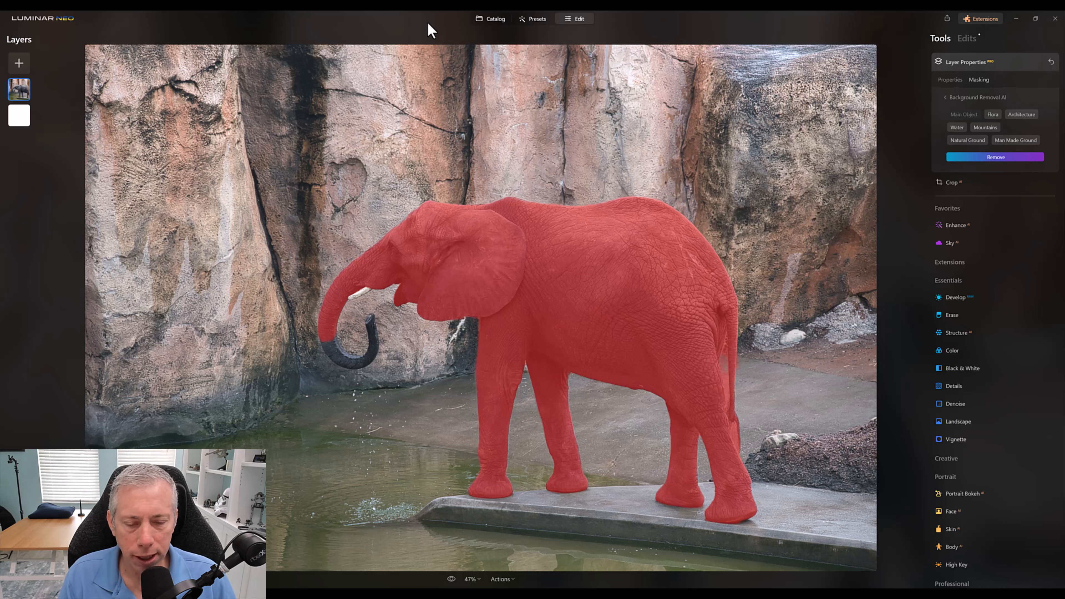
left_click(1003, 158)
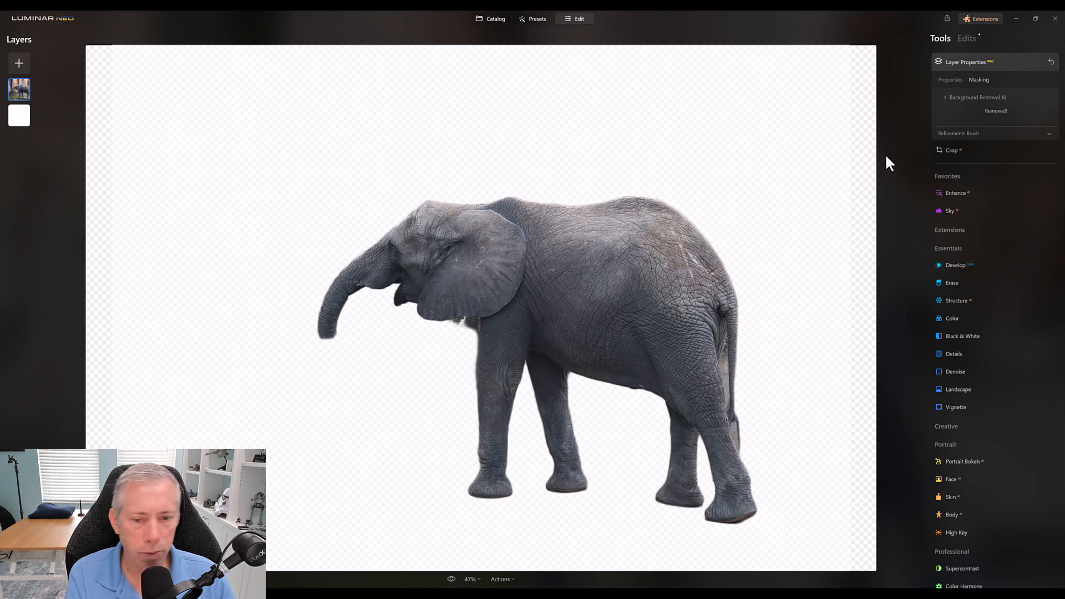
- Show the original elephant photo and paint Object with the refinement brush at size 16 over the missing curled trunk and tusk
key("backslash")
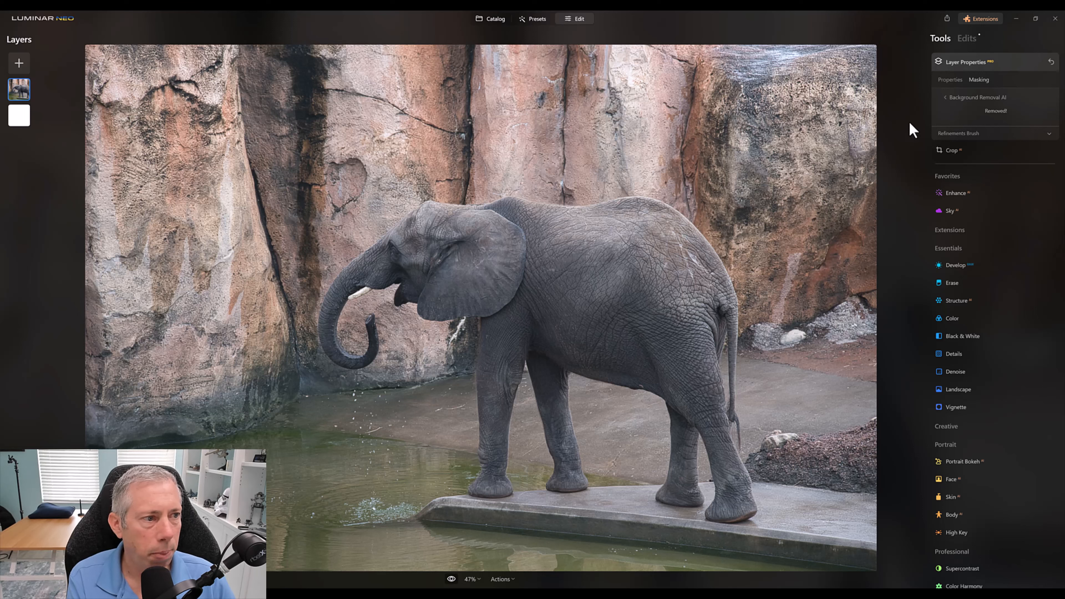
left_click(972, 135)
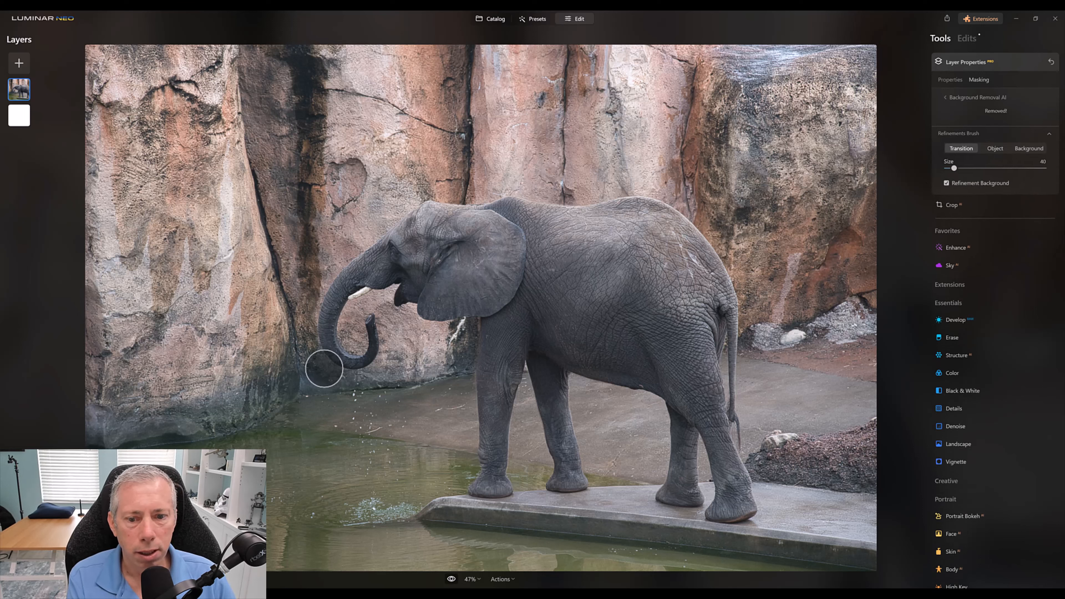
left_click(997, 149)
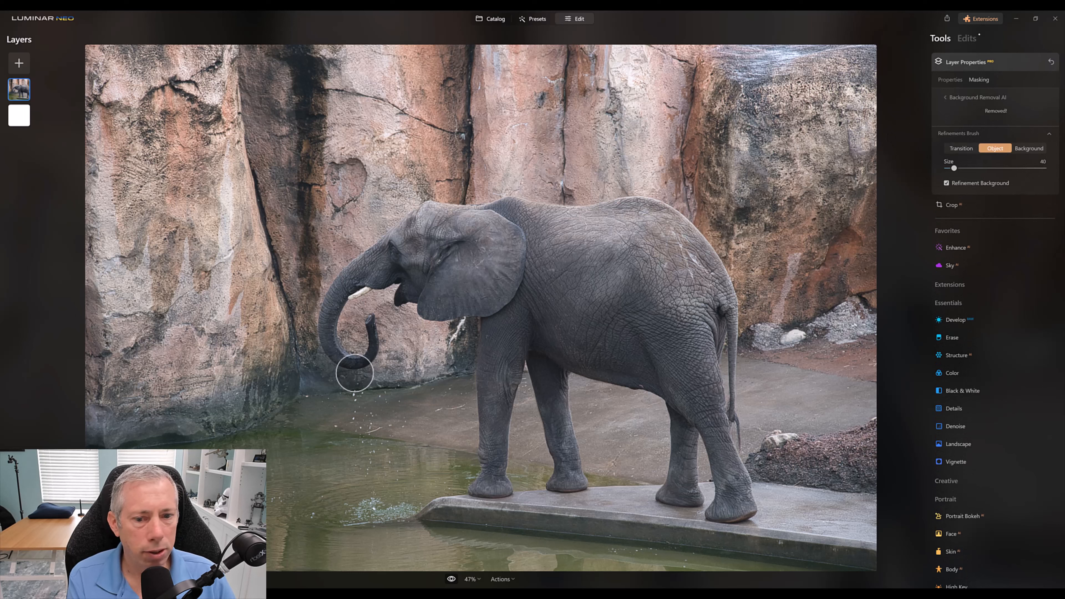
left_click_drag(954, 168, 948, 169)
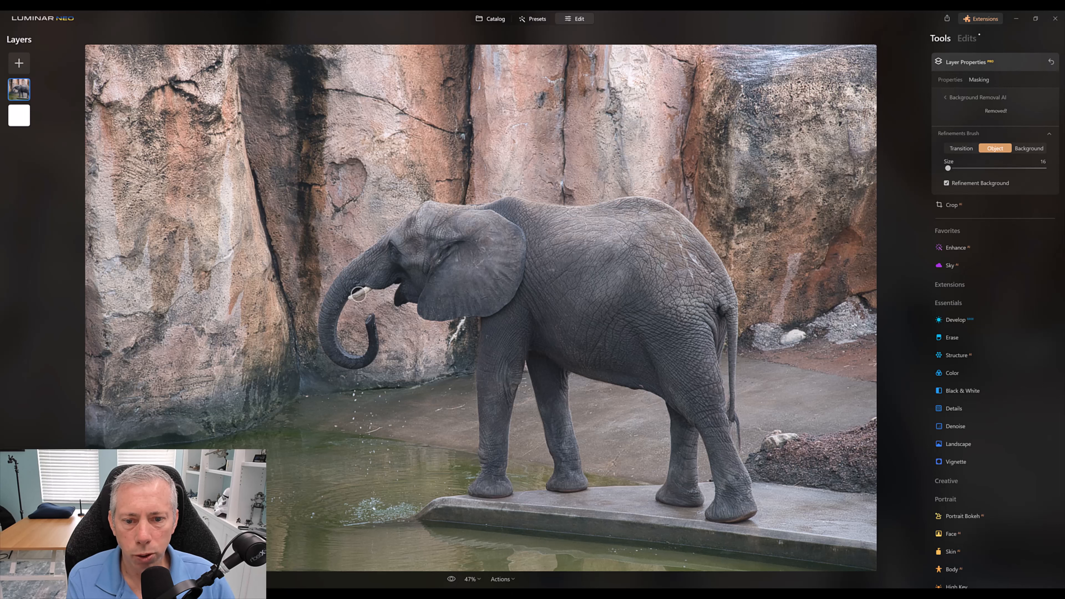
left_click(703, 300)
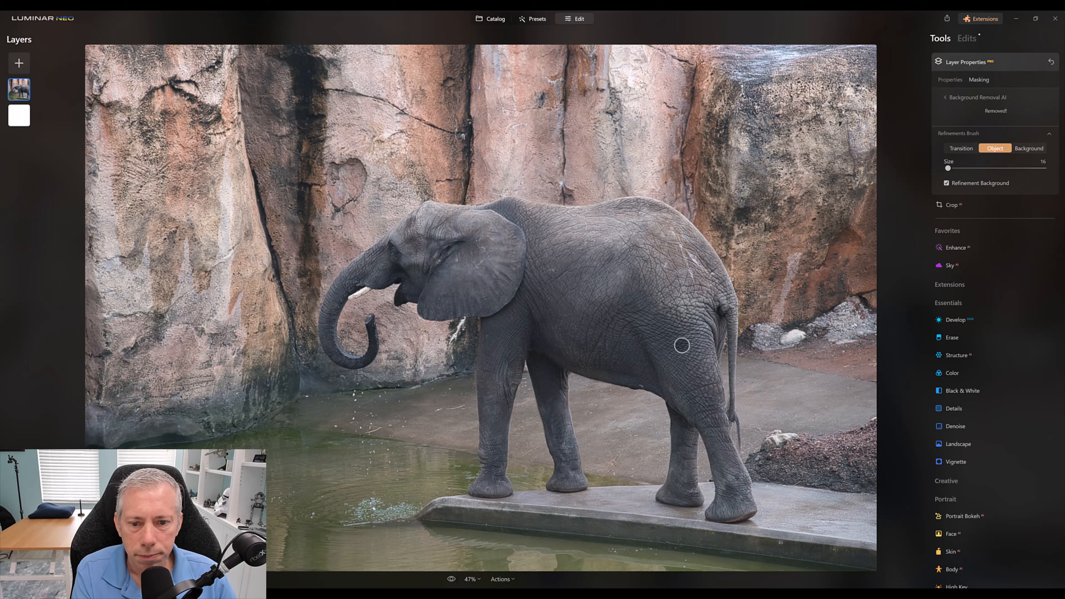
left_click_drag(682, 345, 665, 343)
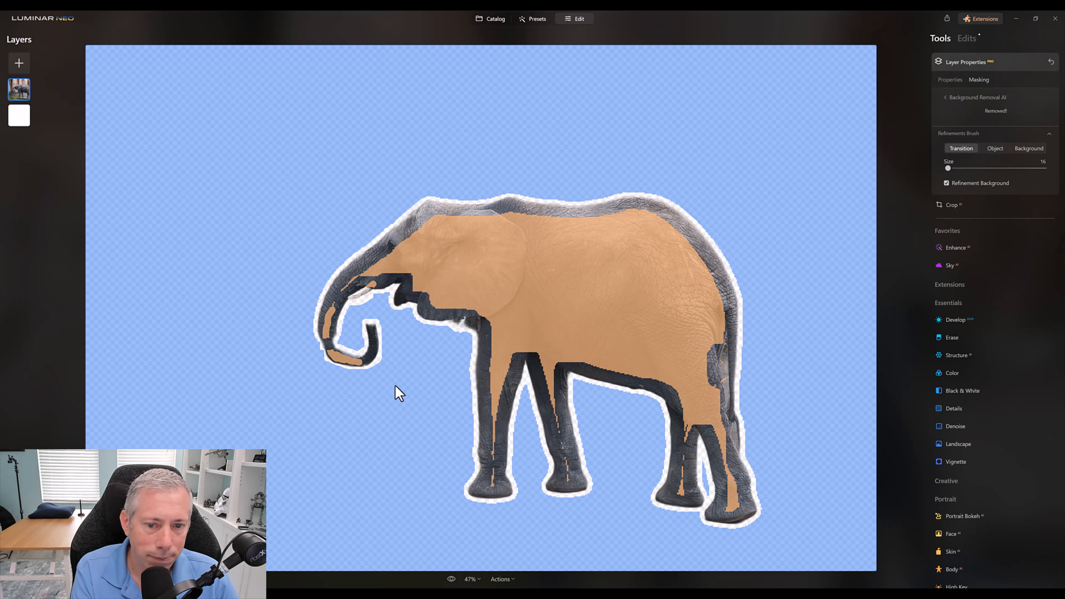
- Set the brush size to 28 and paint Transition inside the trunk's curl and between the tail and hind leg
key("bracketright")
key("bracketright")
key("bracketright")
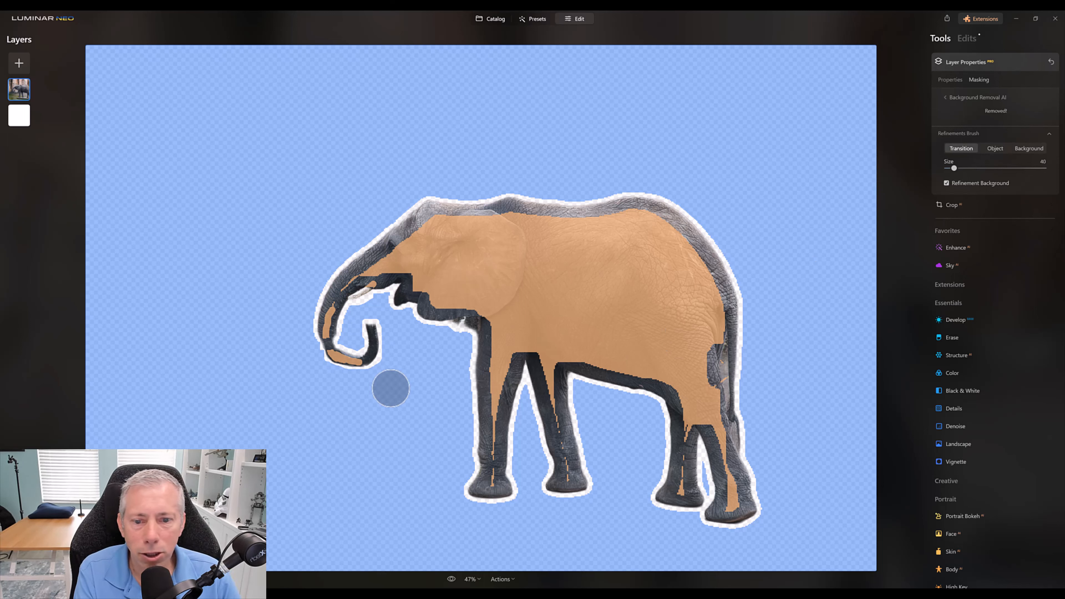
key("bracketleft")
key("bracketleft")
key("bracketleft")
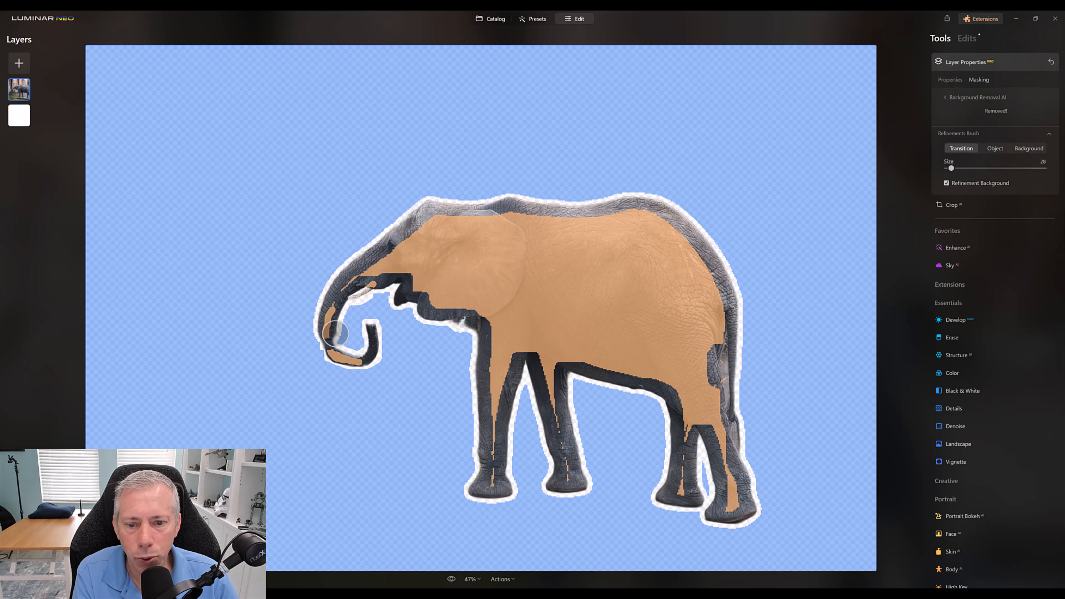
mouse_move(335, 338)
left_mouse_down()
mouse_move(360, 354)
mouse_move(372, 317)
mouse_move(379, 322)
left_mouse_up()
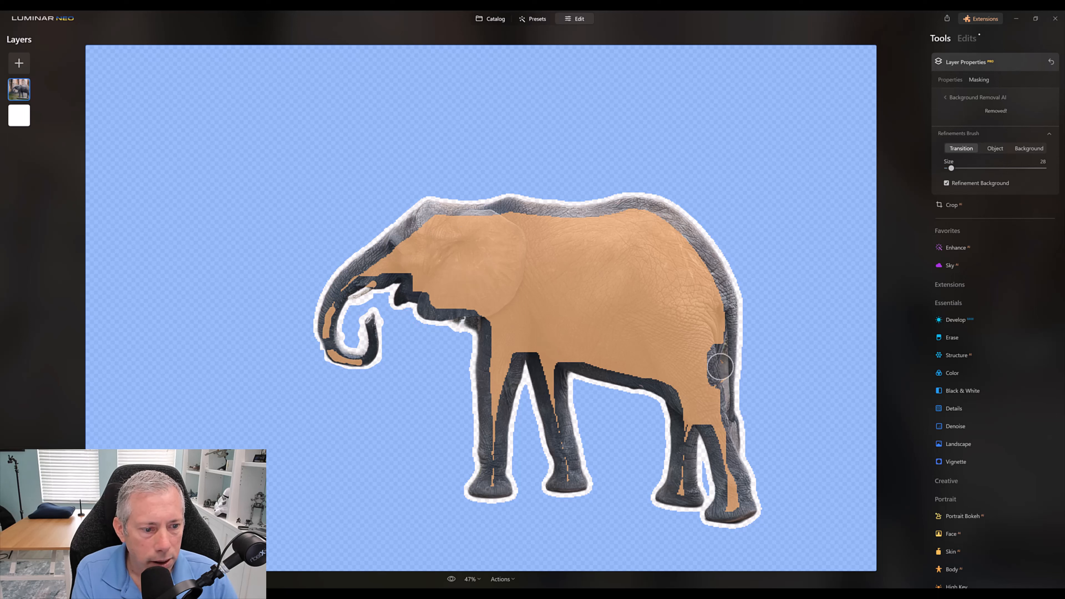
left_click_drag(726, 345, 733, 431)
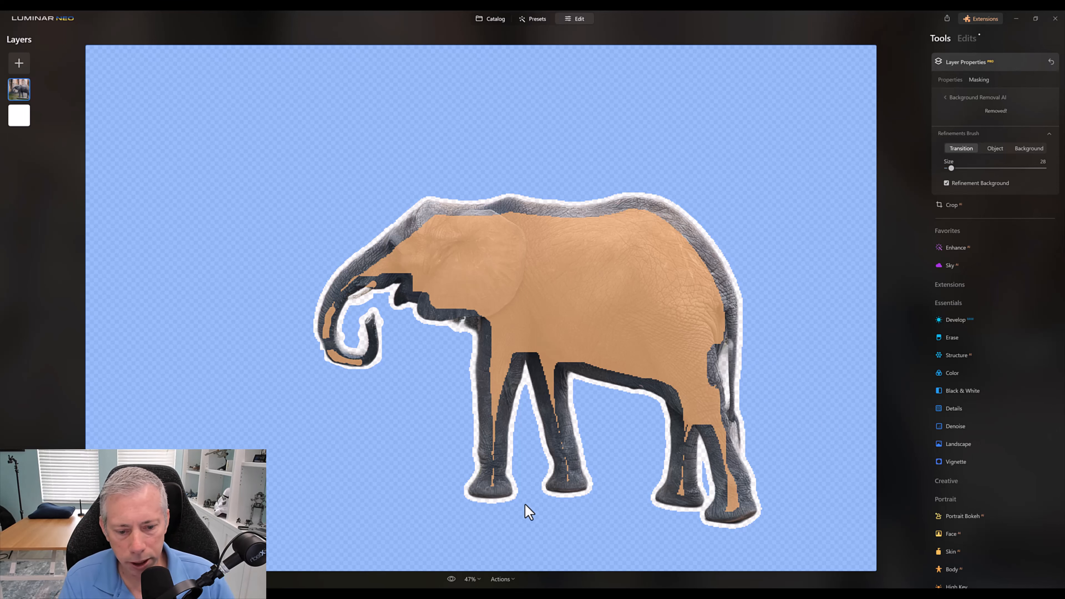
- Paint Object down the upper part of the elephant's tail at 100% zoom
left_click(478, 580)
left_click(483, 507)
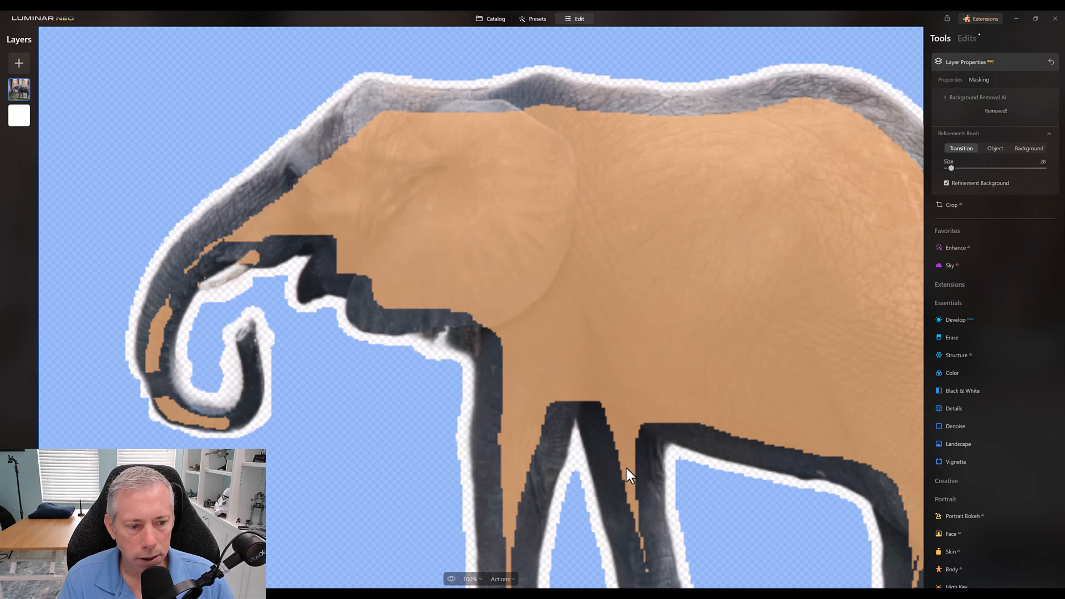
left_click_drag(356, 346, 188, 300)
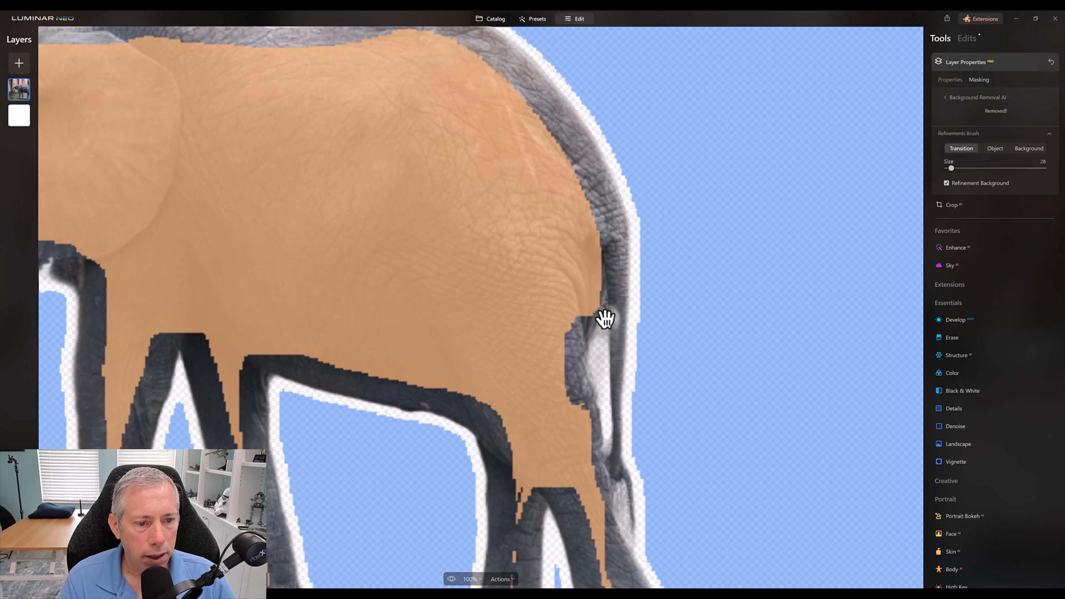
mouse_move(610, 308)
left_mouse_down()
mouse_move(603, 339)
mouse_move(606, 302)
left_mouse_up()
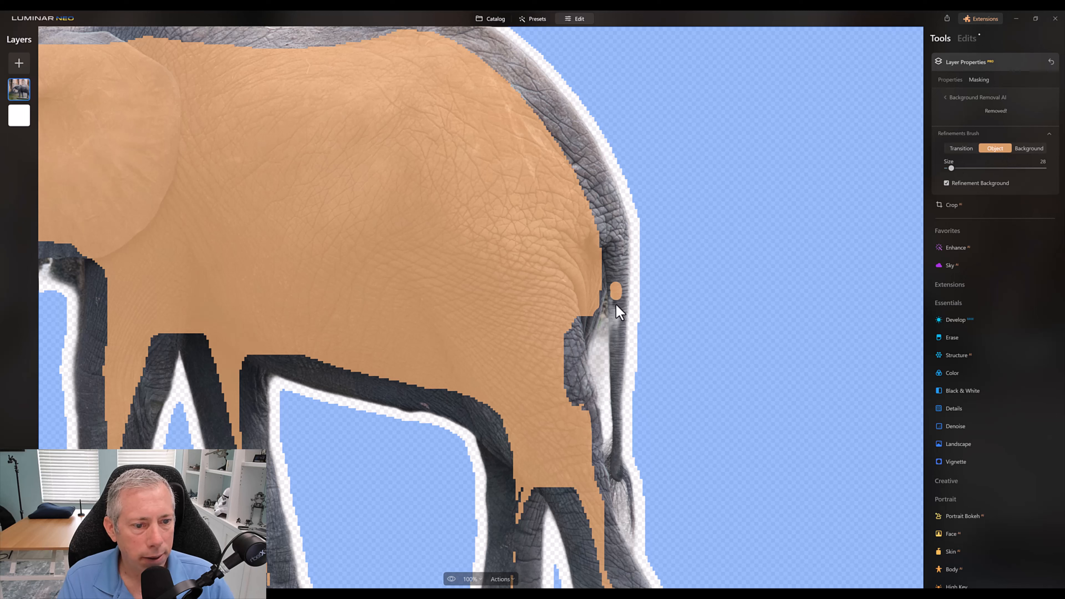
left_click_drag(616, 322, 617, 349)
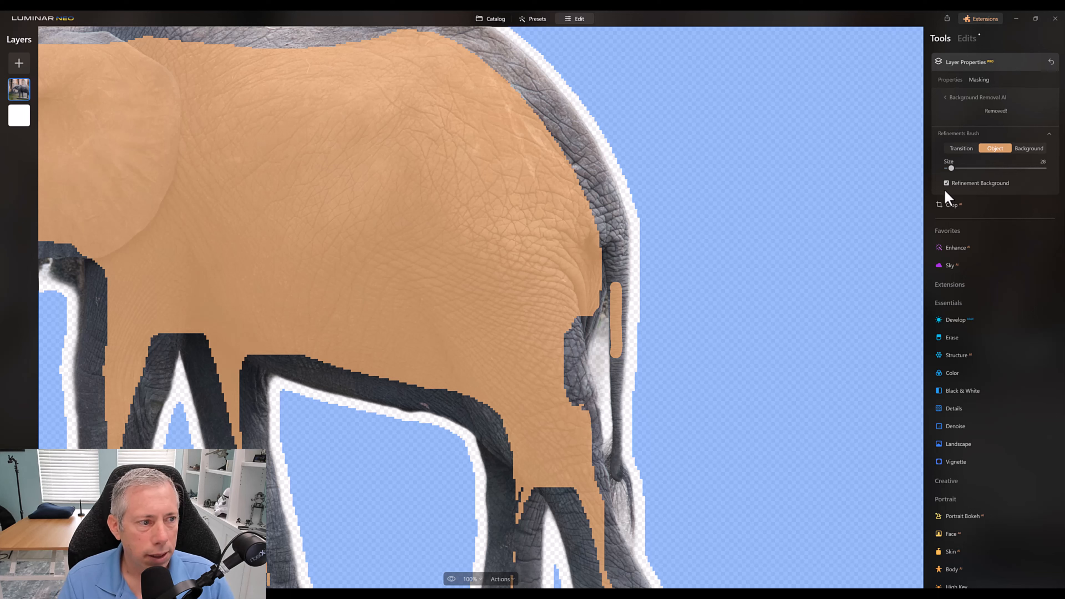
- Paint Background at brush size 16 into the upper gap between the tail and the hindquarters
left_click(1030, 147)
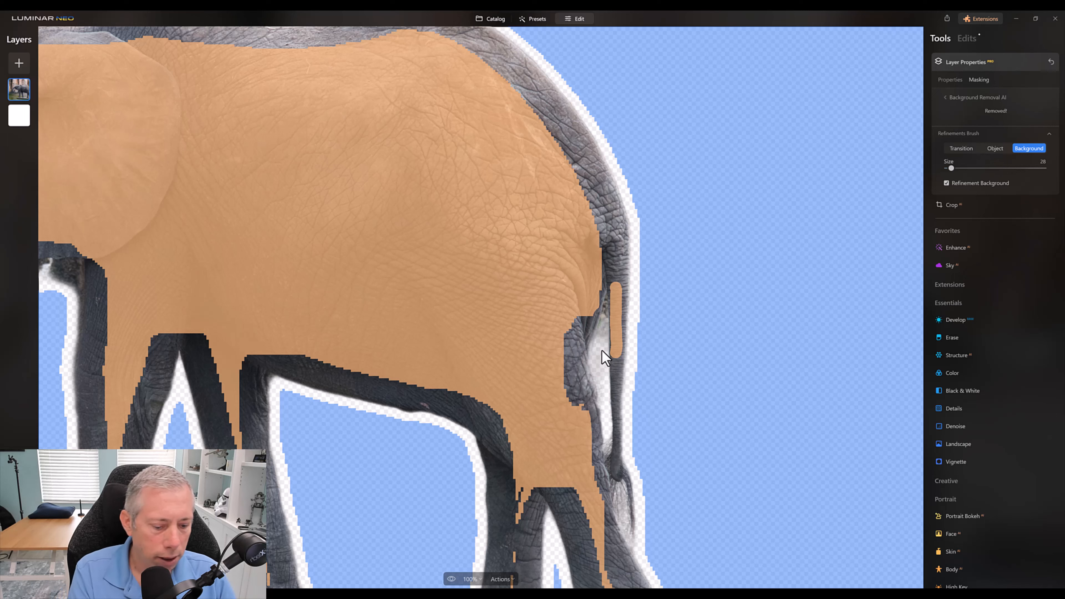
key("bracketleft")
key("bracketleft")
key("bracketleft")
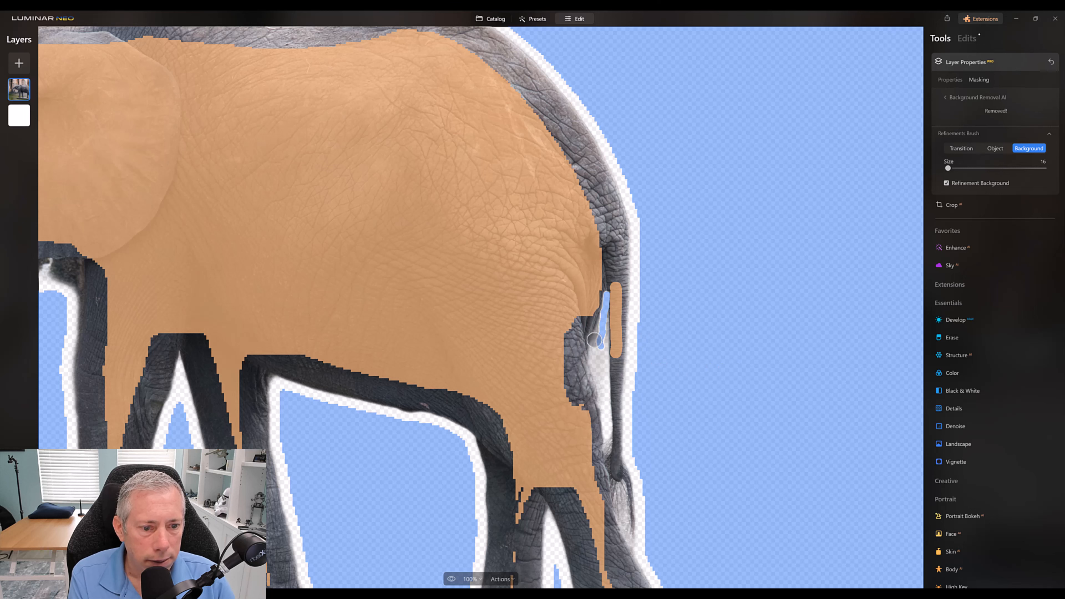
left_click_drag(598, 326, 602, 318)
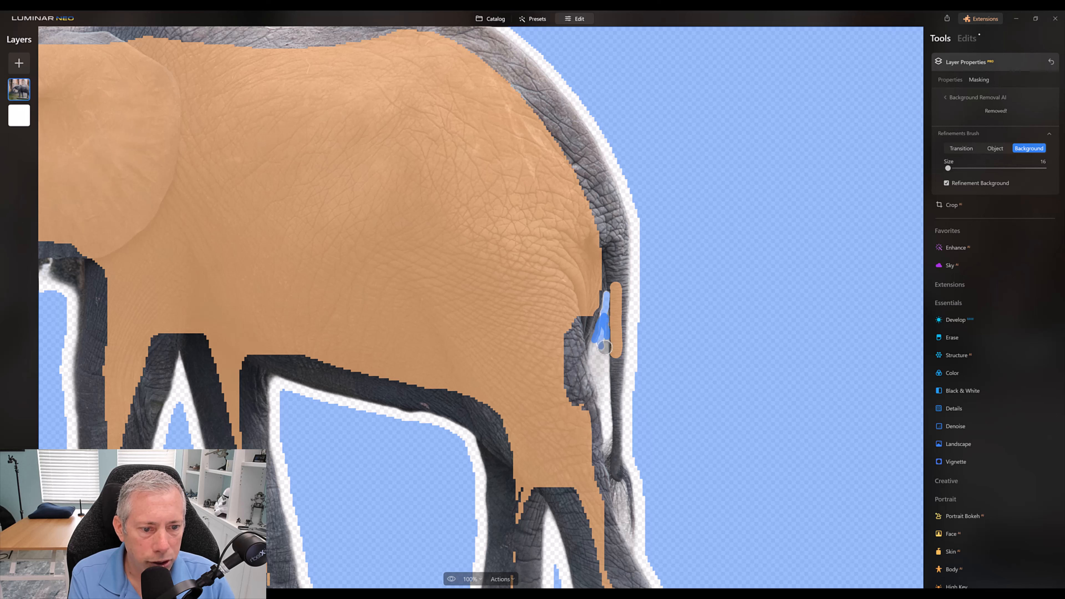
left_click_drag(602, 362, 603, 361)
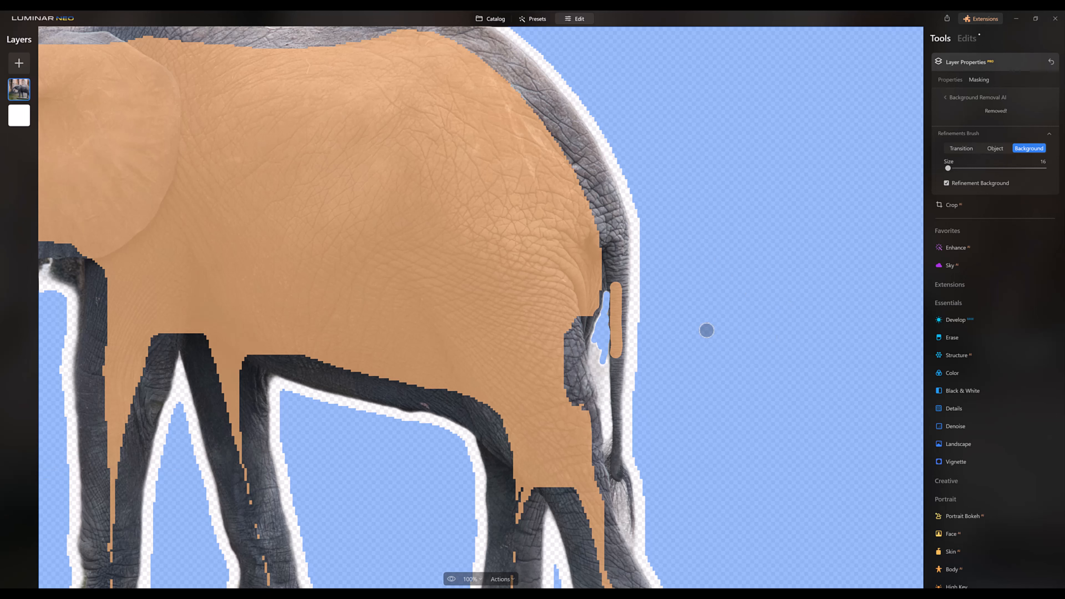
- Paint Transition and then Object at brush size 58 along the underside of the ear and the upper front leg
left_click_drag(567, 333, 571, 190)
mouse_move(466, 252)
left_mouse_down()
mouse_move(538, 252)
mouse_move(902, 407)
left_mouse_up()
left_click(965, 149)
mouse_move(460, 271)
left_mouse_down()
mouse_move(529, 286)
mouse_move(527, 373)
left_mouse_up()
left_click(995, 148)
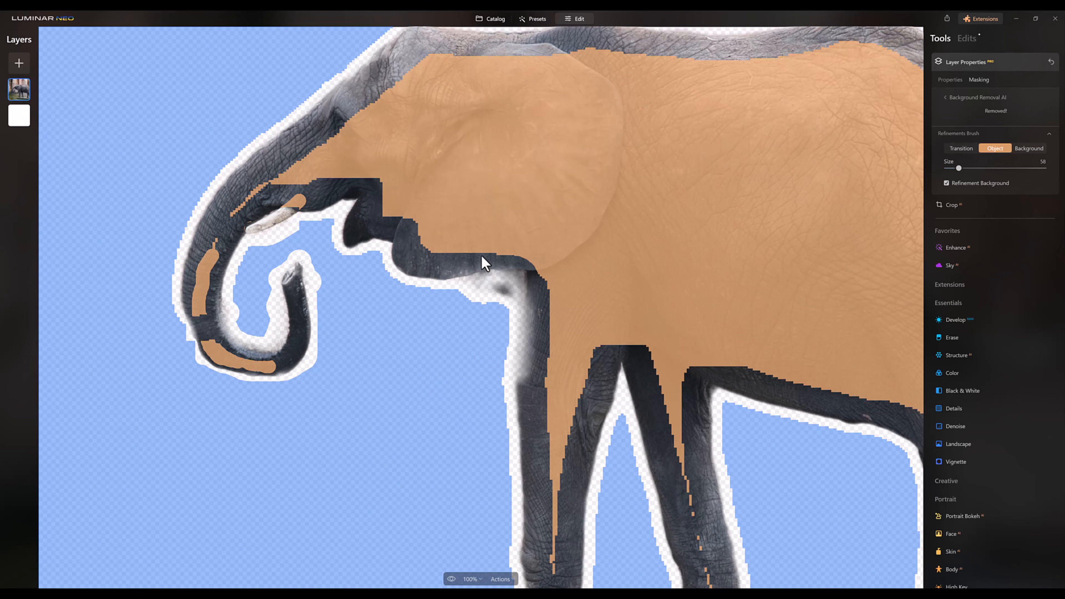
left_click_drag(447, 269, 537, 380)
- Paint Background over the leftover patch beneath the ear, and Transition at brush size 22 along the upper front leg's edge
left_click(1028, 149)
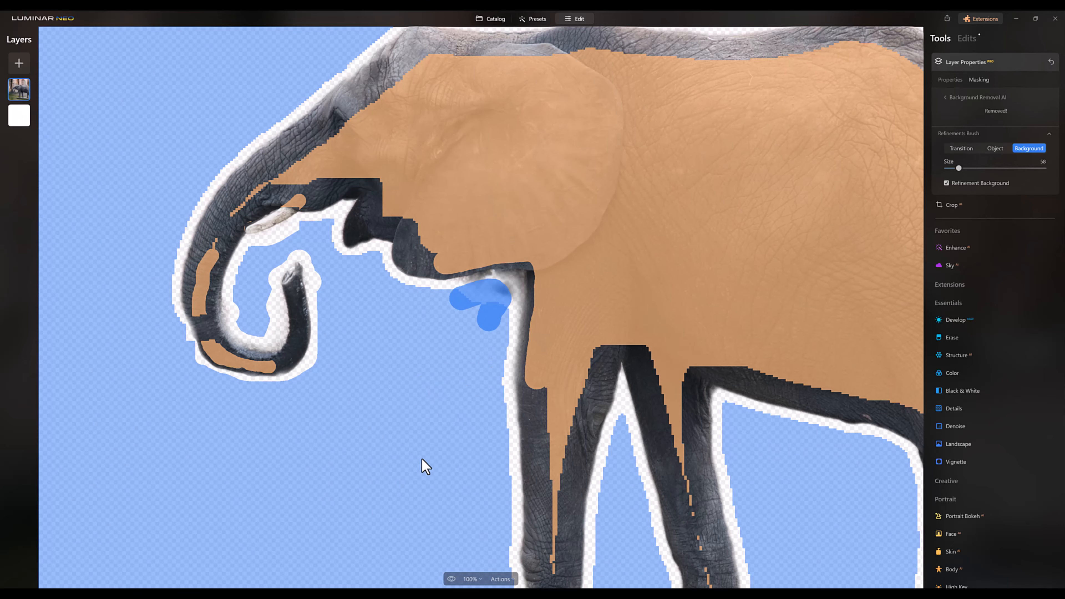
left_click(962, 148)
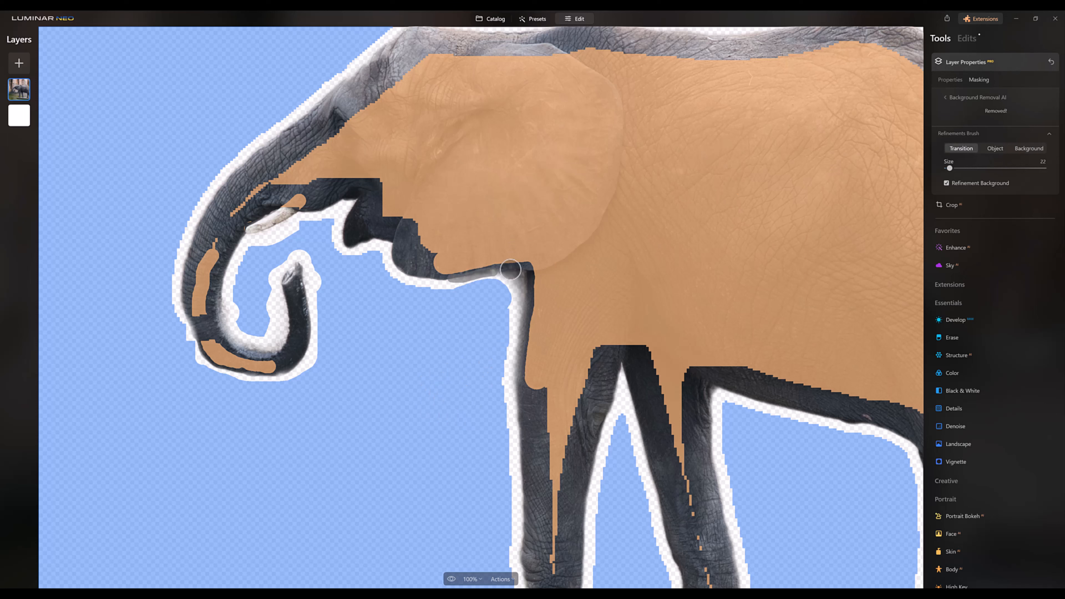
left_click_drag(526, 280, 515, 360)
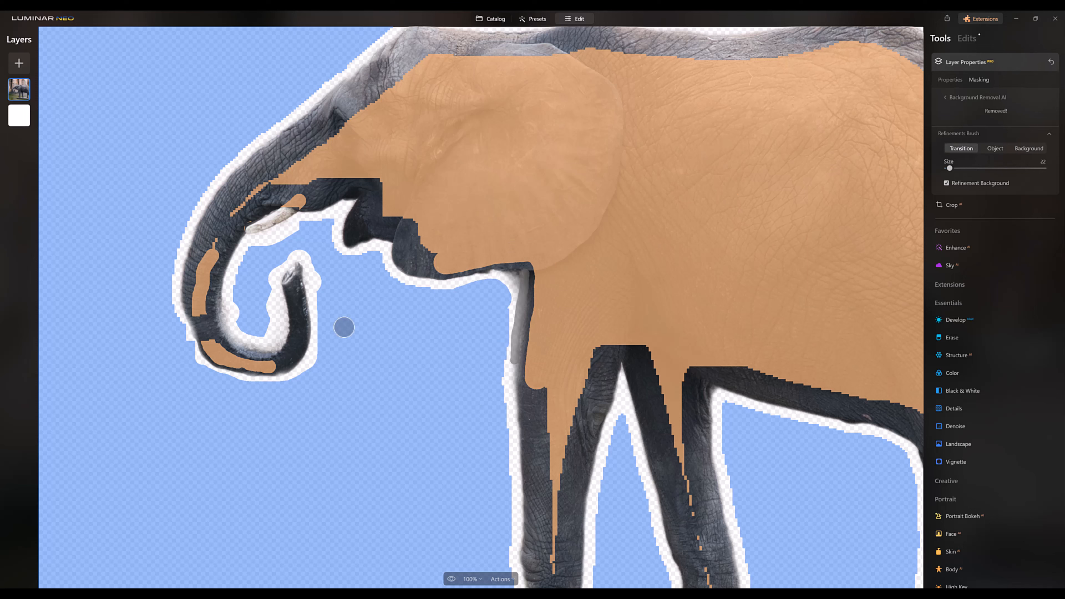
- Paint Object over the trunk's tip, and Transition at brush size 46 along the trunk's inner curl and lower outer edge
left_click(995, 148)
mouse_move(296, 267)
left_mouse_down()
mouse_move(291, 279)
mouse_move(294, 269)
left_mouse_up()
left_click(962, 148)
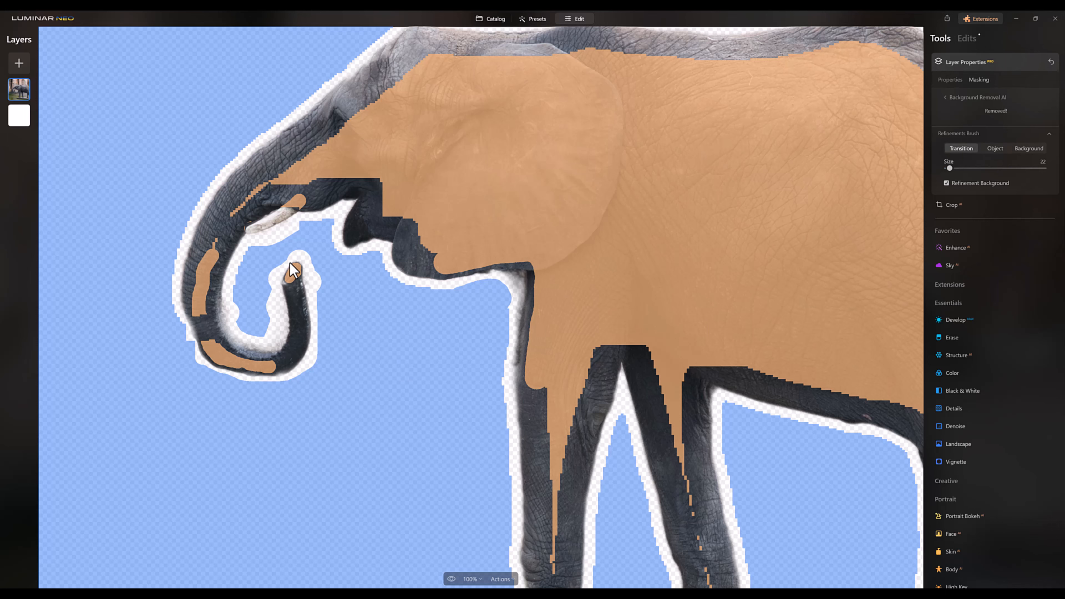
key("ctrl+equal")
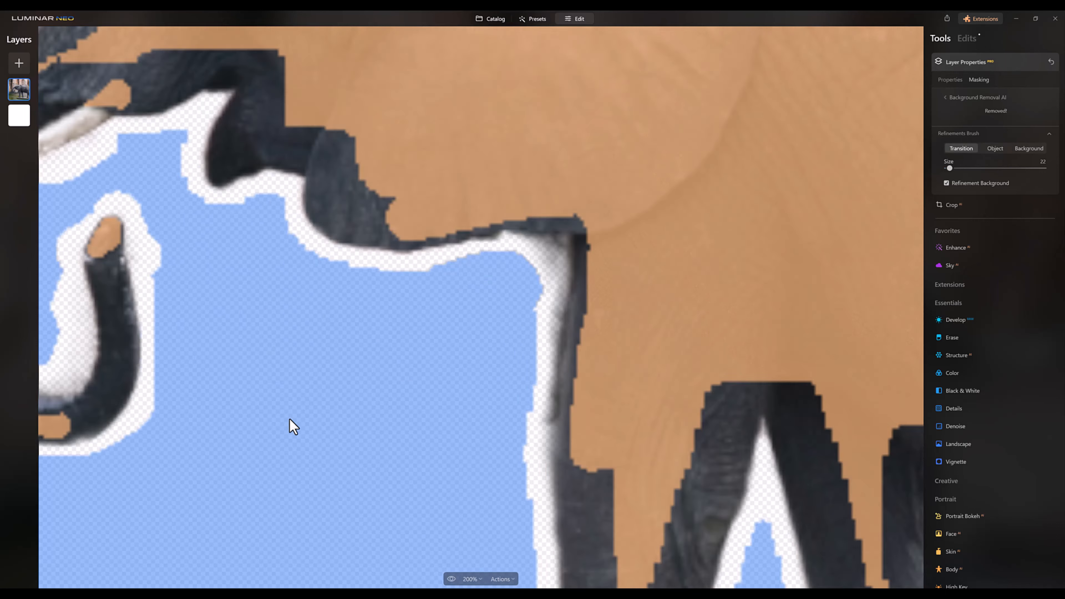
left_click_drag(290, 426, 552, 374)
key("bracketright")
key("bracketright")
key("bracketright")
mouse_move(220, 225)
left_mouse_down()
mouse_move(219, 255)
mouse_move(264, 328)
mouse_move(357, 313)
mouse_move(354, 231)
left_mouse_up()
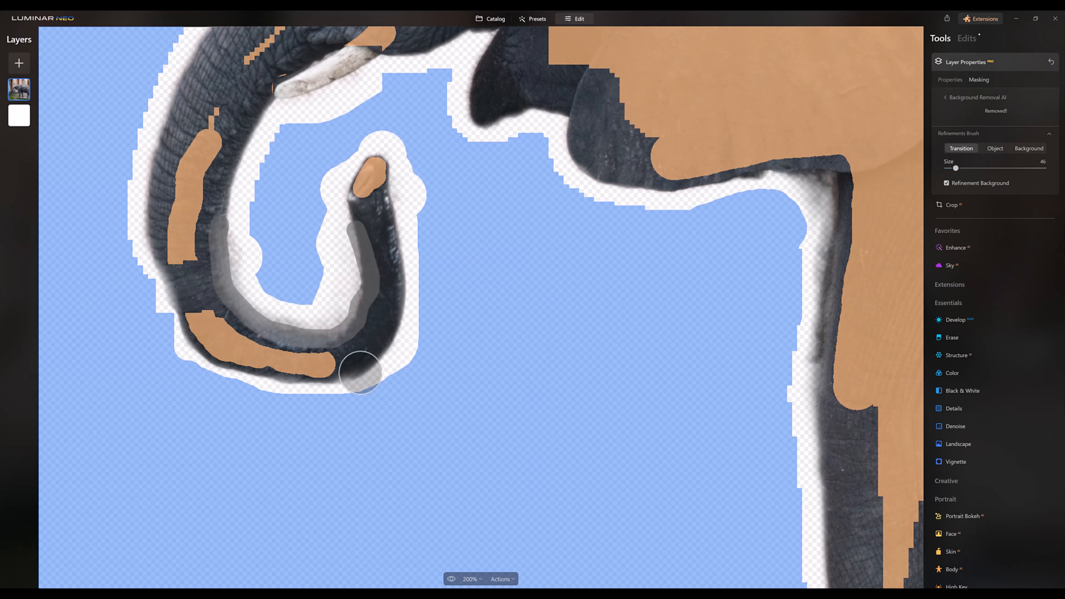
mouse_move(147, 237)
left_mouse_down()
mouse_move(286, 387)
mouse_move(395, 364)
left_mouse_up()
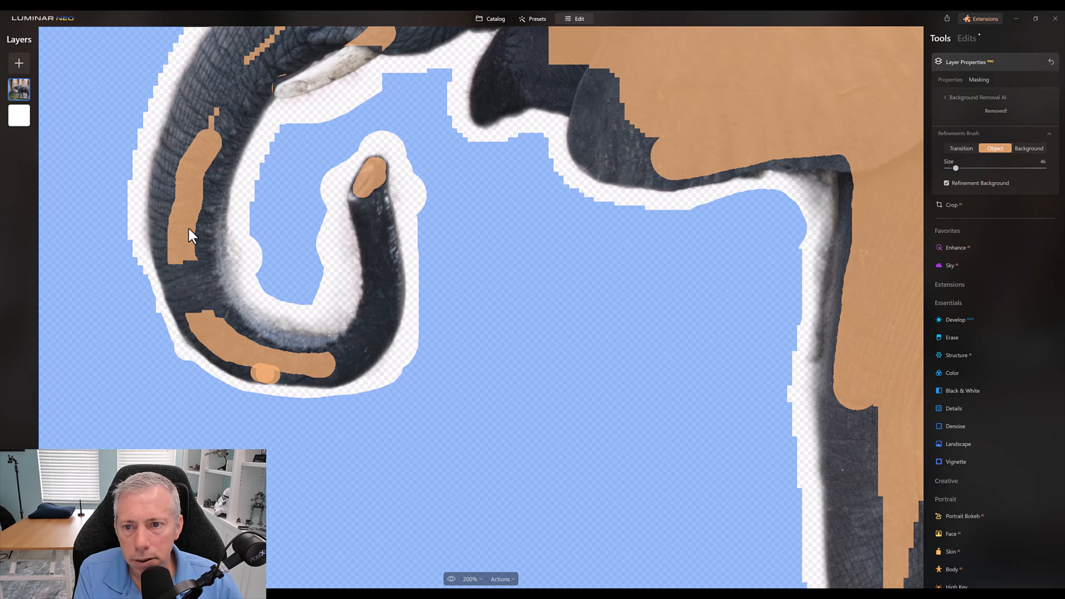
- Examine the cutout's edges at 200% zoom along the trunk, head, back, tail, belly and legs
left_click_drag(221, 117, 202, 315)
left_click_drag(390, 114, 234, 313)
left_click_drag(547, 139, 224, 168)
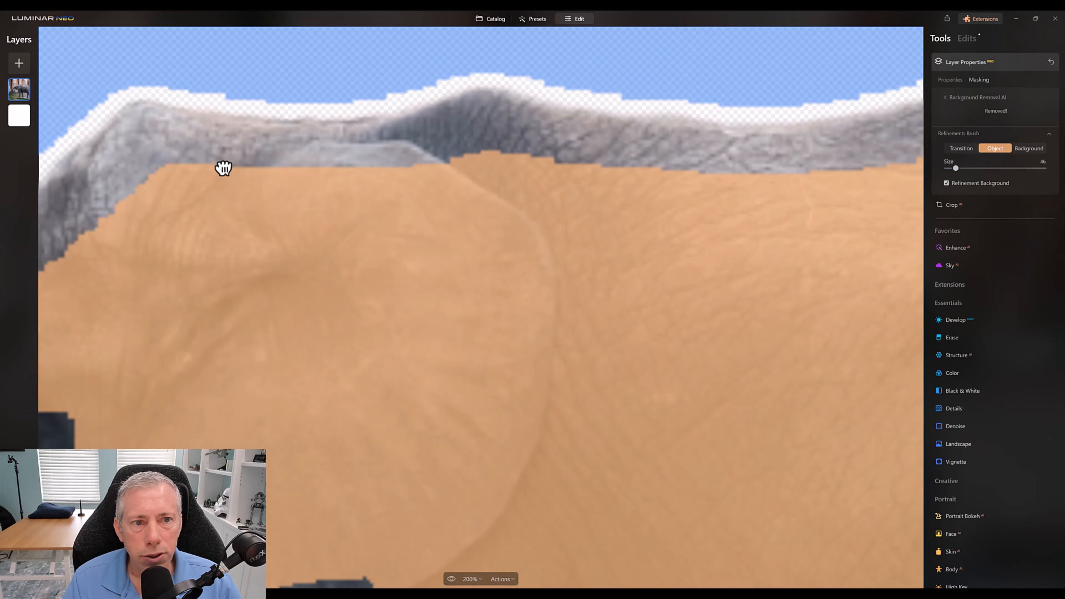
left_click_drag(753, 163, 241, 162)
left_click_drag(809, 199, 486, 65)
left_click_drag(598, 353, 583, 122)
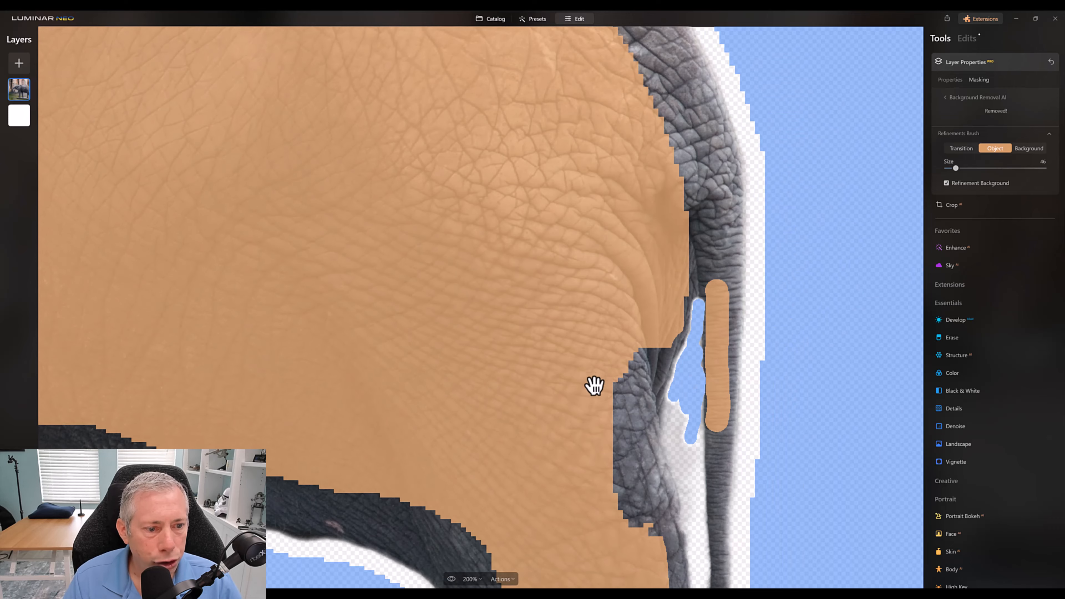
left_click_drag(594, 386, 556, 164)
left_click_drag(578, 334, 552, 195)
left_click_drag(608, 305, 606, 143)
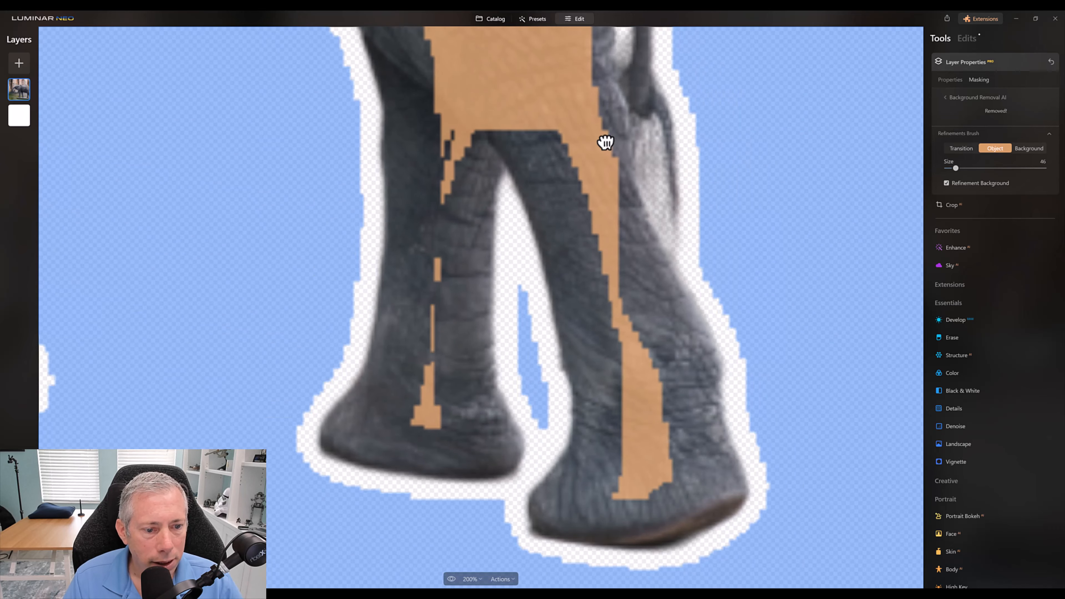
left_click_drag(425, 184, 457, 440)
left_click_drag(338, 212, 785, 205)
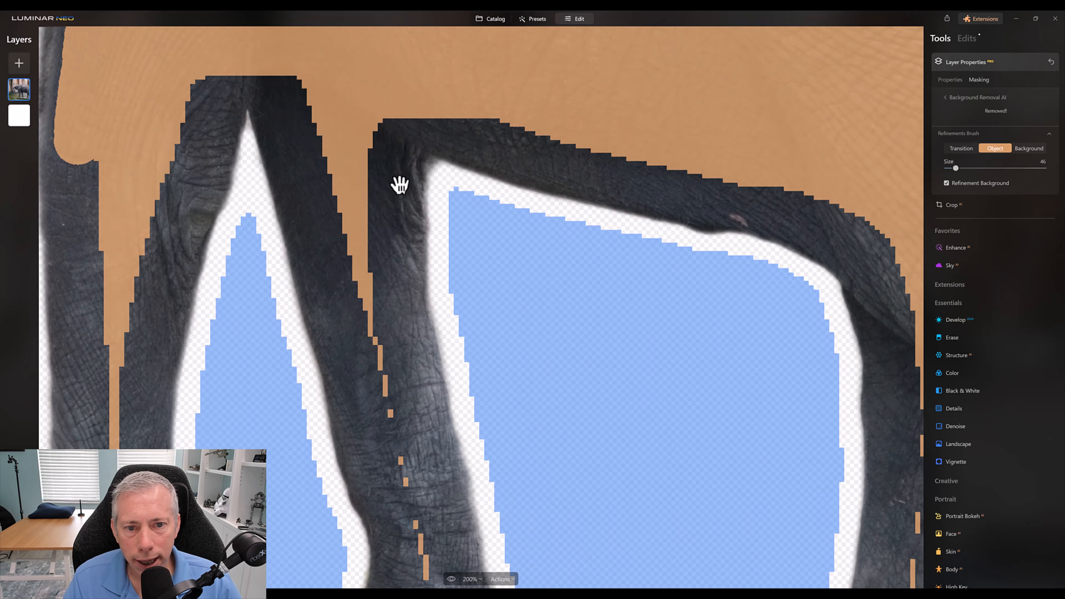
left_click_drag(397, 90, 397, 67)
left_click_drag(331, 173, 474, 337)
left_click_drag(302, 273, 385, 191)
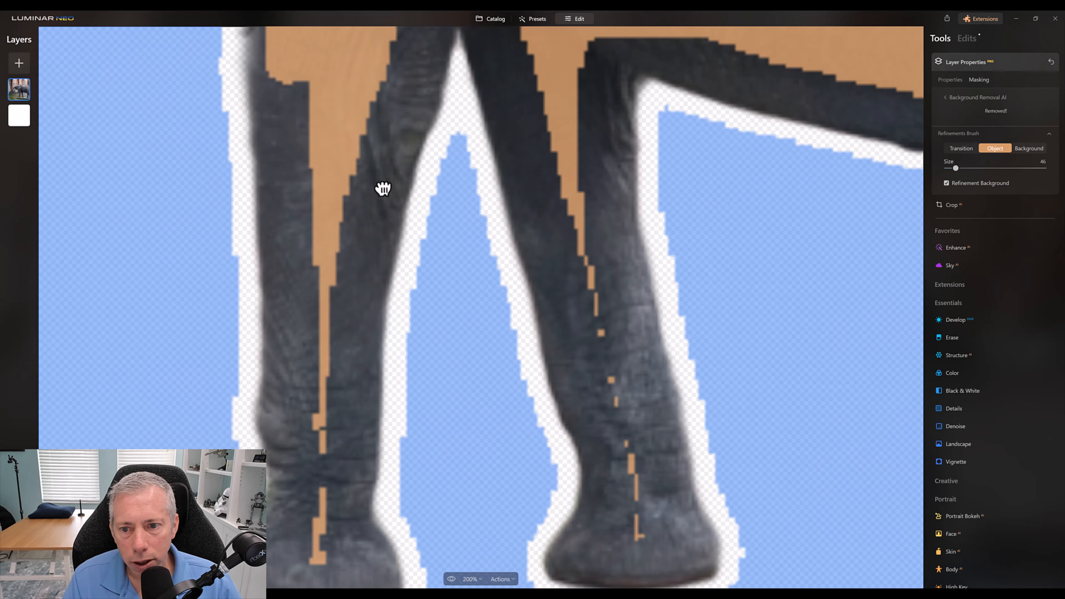
left_click_drag(331, 392, 352, 345)
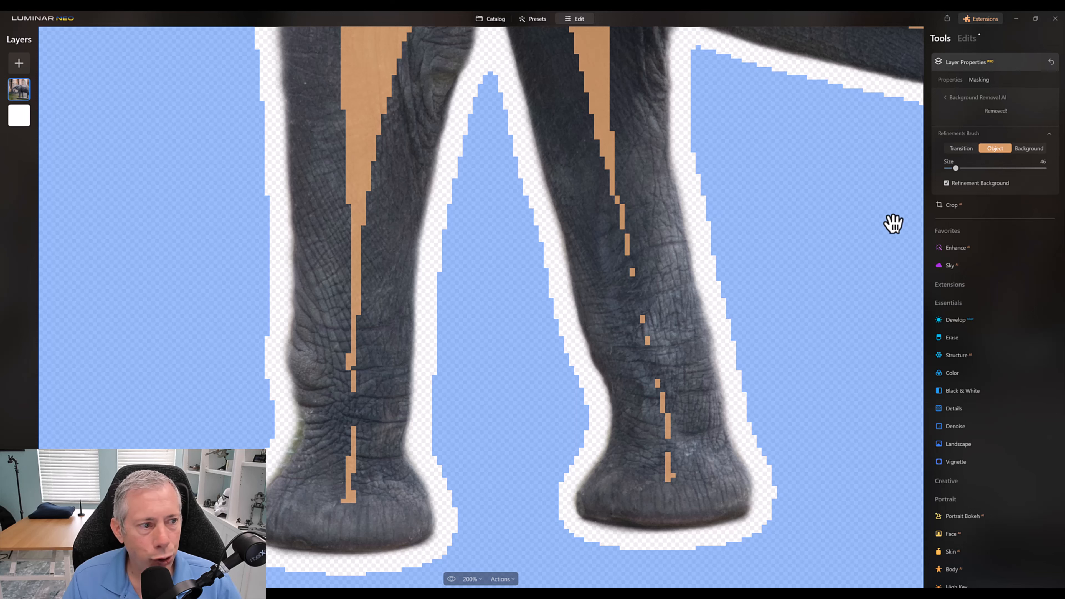
- Paint Transition and then Object at brush size 46 along the front edge of the foremost leg's ankle and foot
left_click(963, 149)
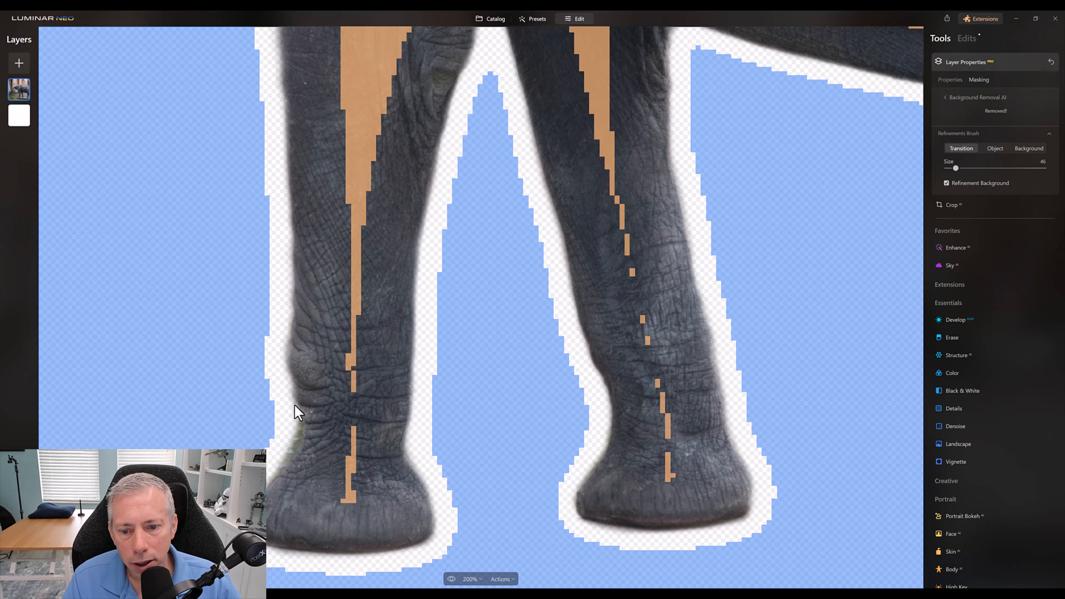
left_click_drag(300, 435, 266, 495)
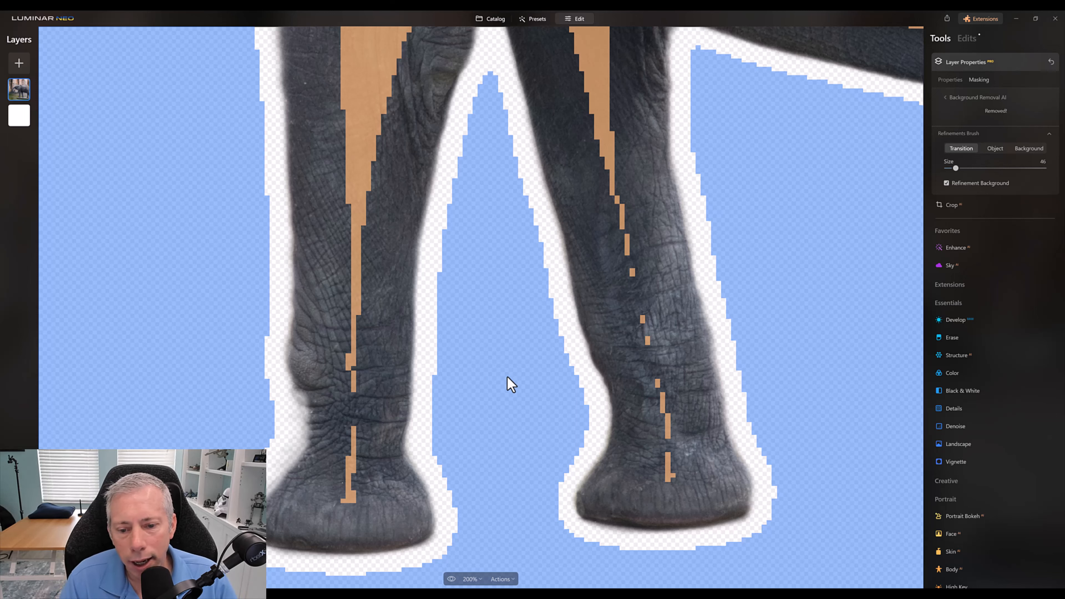
left_click(999, 148)
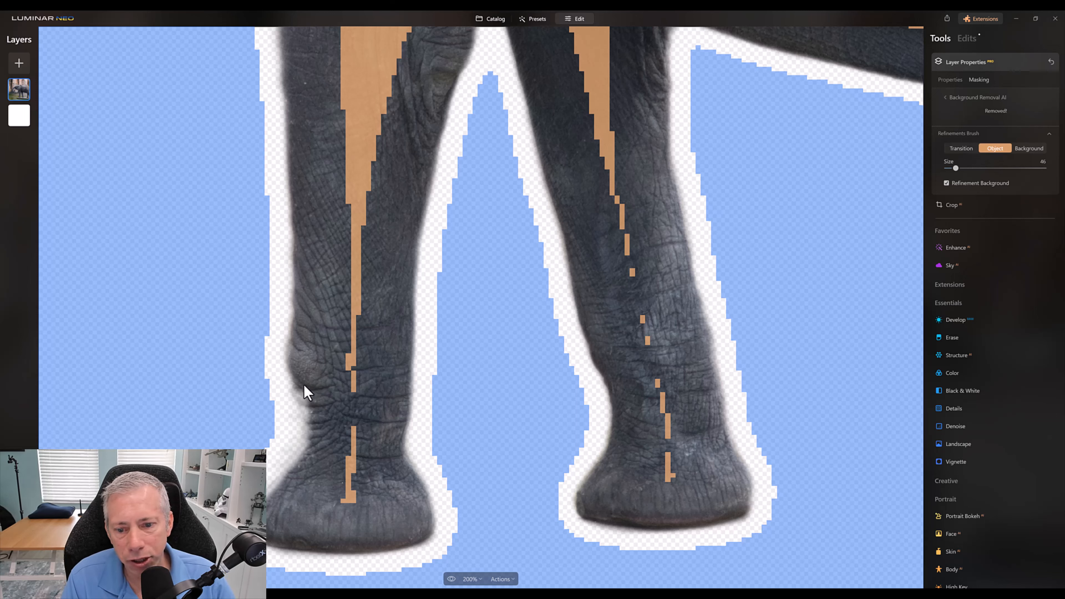
left_click_drag(315, 449, 280, 499)
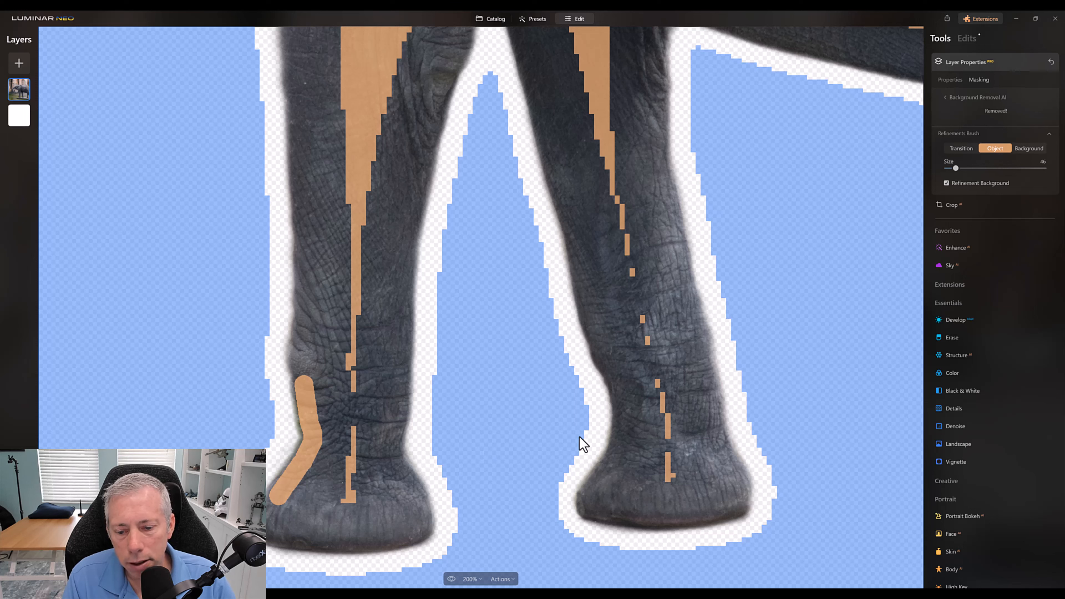
- Paint Transition with an enlarged brush down the front edge of the upper front leg, starting just below the ear
left_click(961, 150)
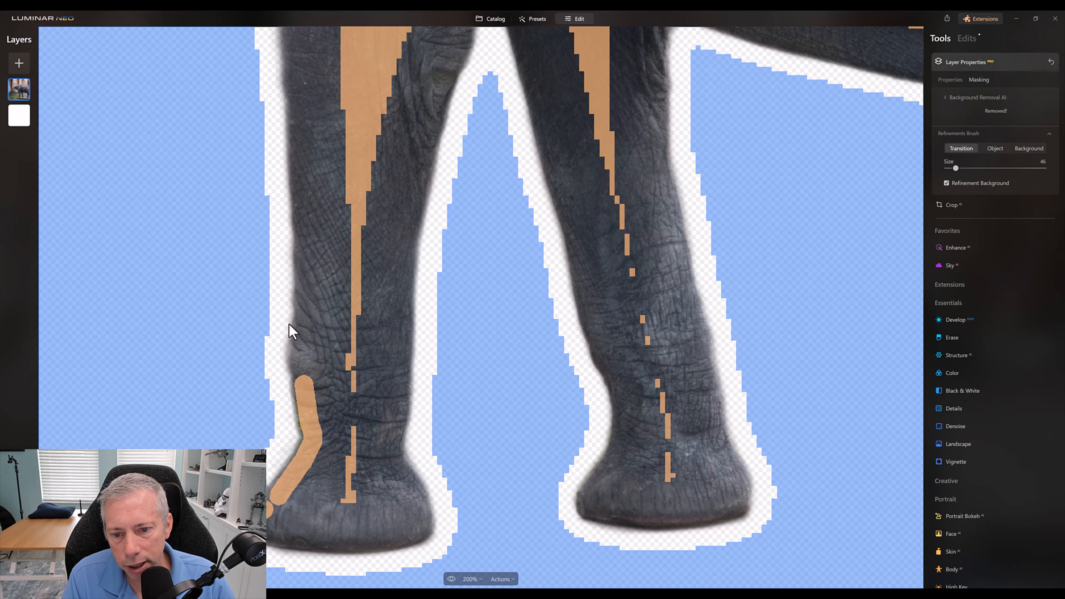
left_click_drag(316, 191, 357, 386)
left_click_drag(350, 191, 345, 298)
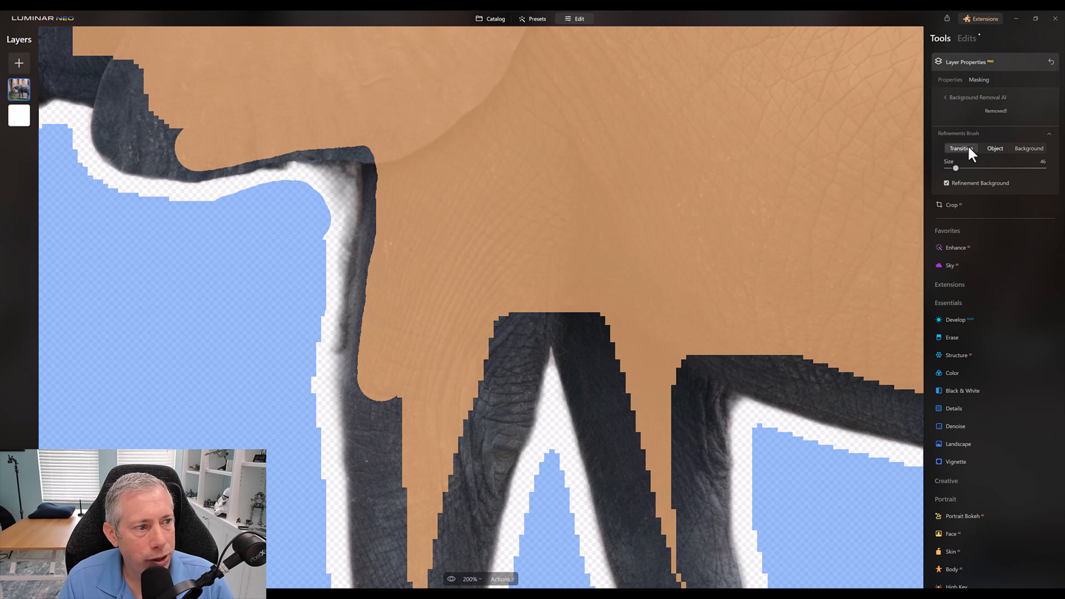
key("bracketright")
key("bracketright")
key("bracketright")
key("bracketright")
key("bracketright")
key("bracketright")
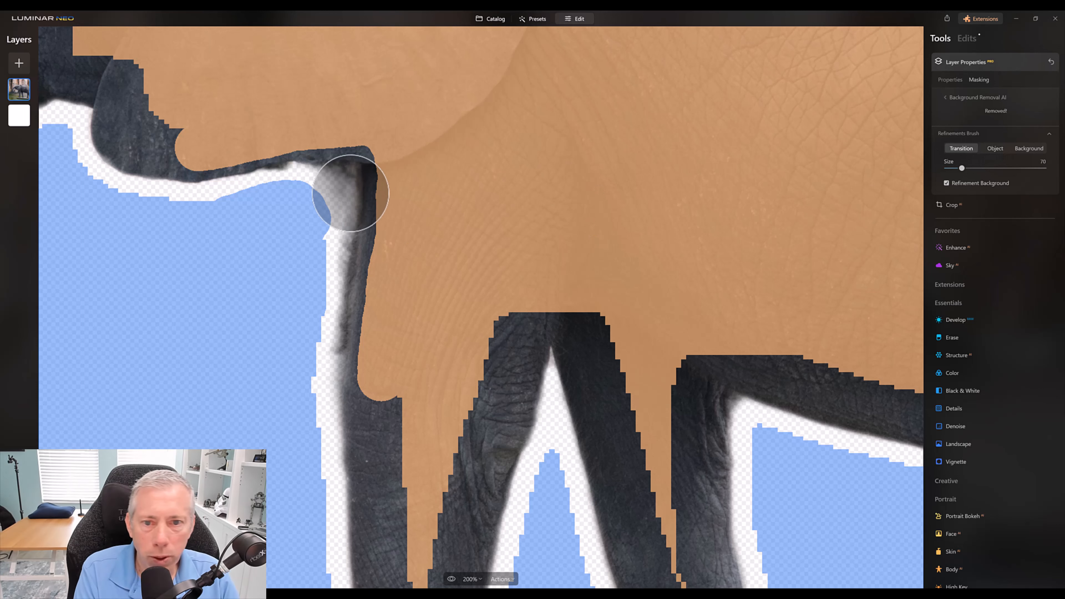
left_click_drag(348, 215, 333, 364)
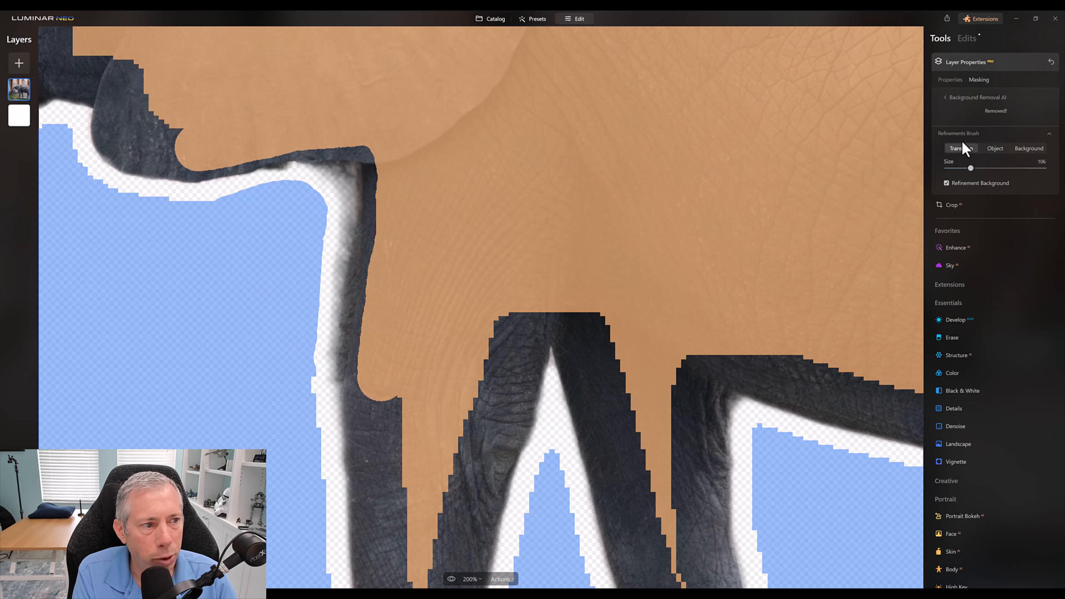
- Paint Background at brush size 82 down the blurry strip in front of the upper front leg
left_click(995, 148)
left_click_drag(971, 167, 962, 168)
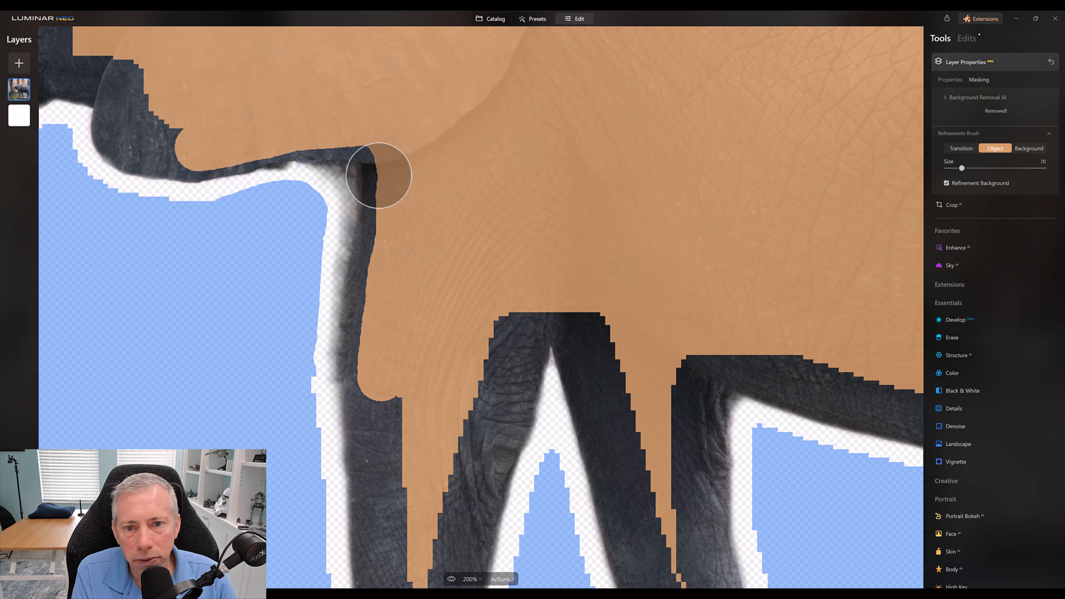
left_click(1043, 149)
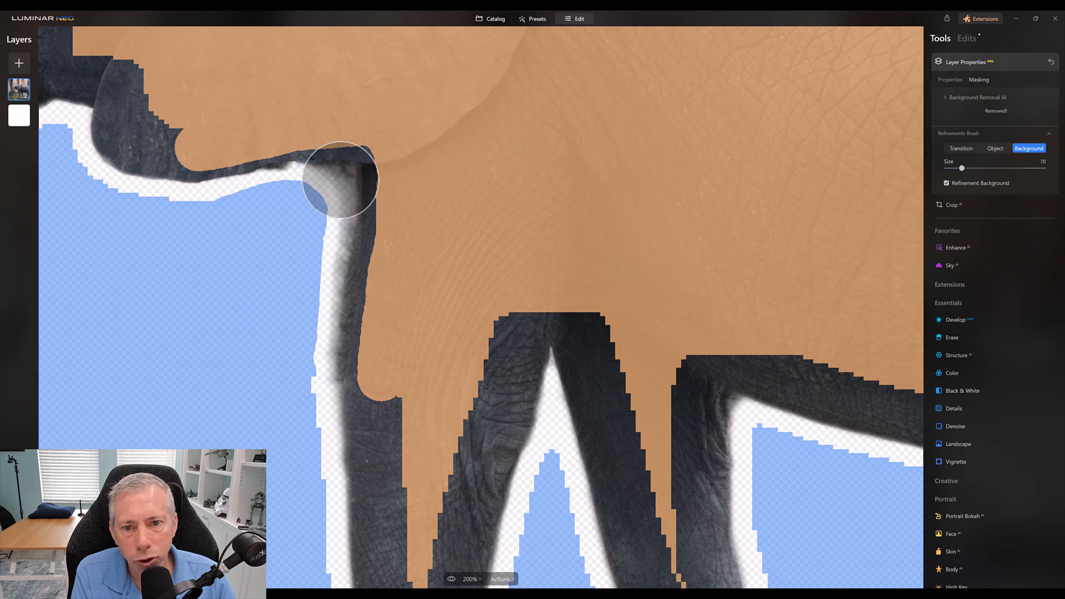
mouse_move(335, 205)
left_mouse_down()
mouse_move(330, 335)
mouse_move(313, 385)
left_mouse_up()
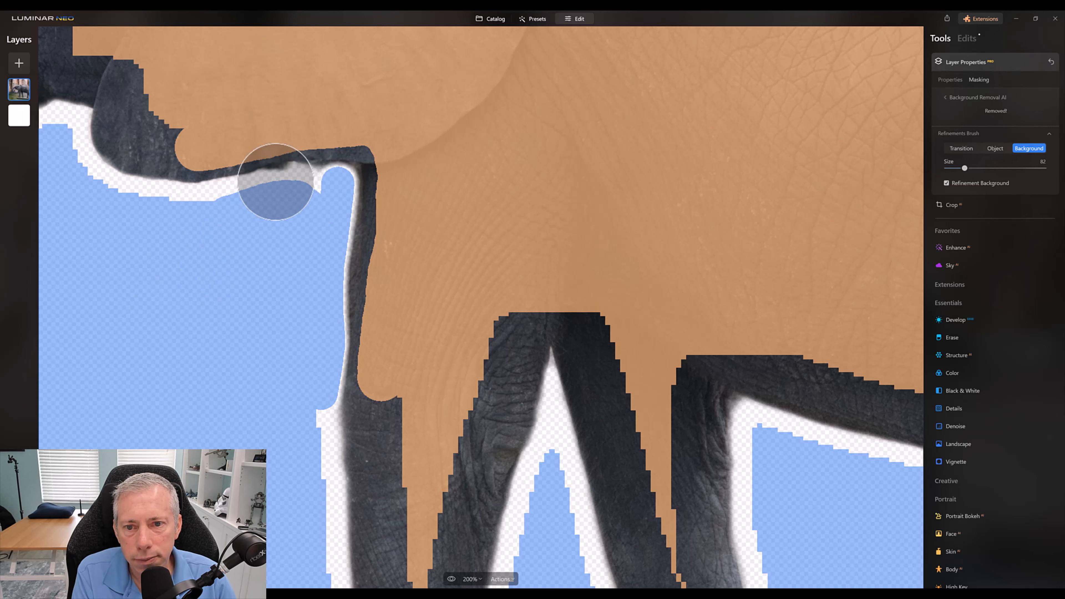
- Paint Background at brush size 46 over the leftover patches directly beneath the ear's lower edge
key("bracketleft")
key("bracketleft")
key("bracketleft")
key("bracketleft")
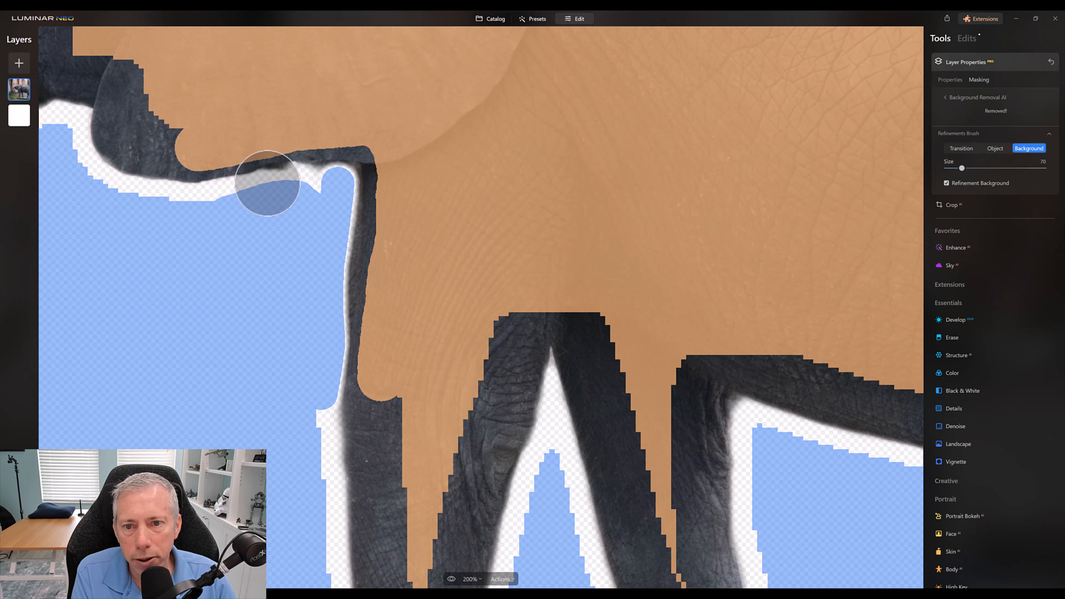
left_click_drag(260, 179, 295, 173)
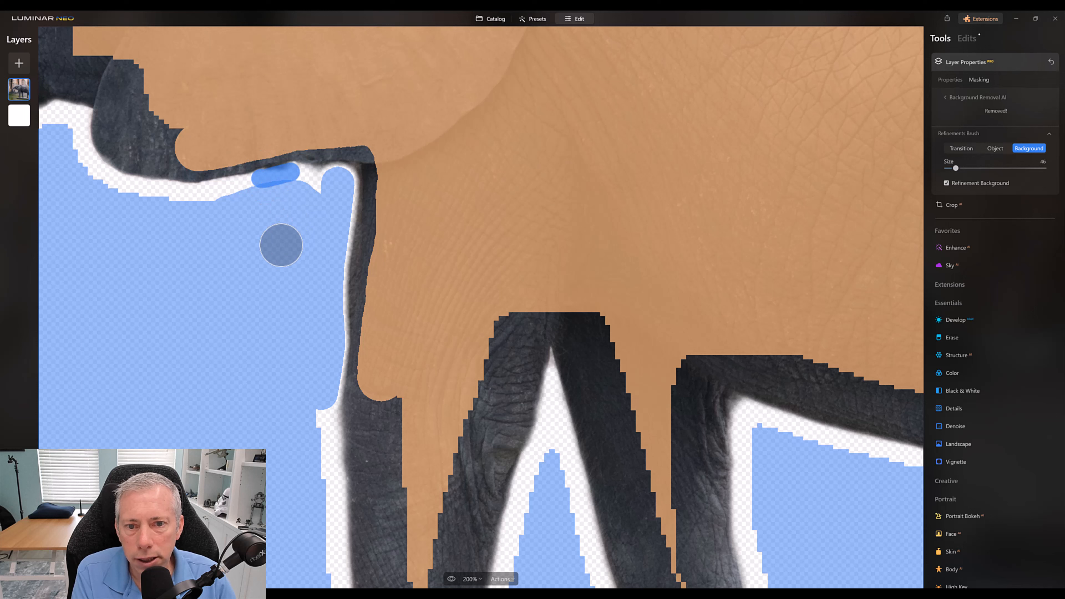
left_click(316, 175)
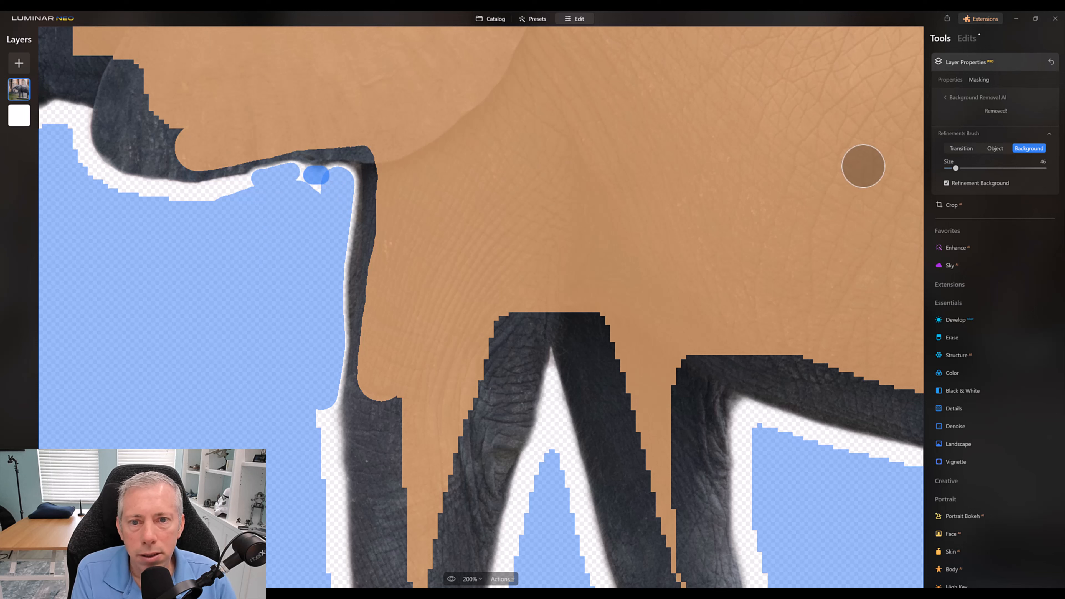
- Paint Transition and then Object at brush size 46 along the ear's underside near the front leg
left_click(961, 149)
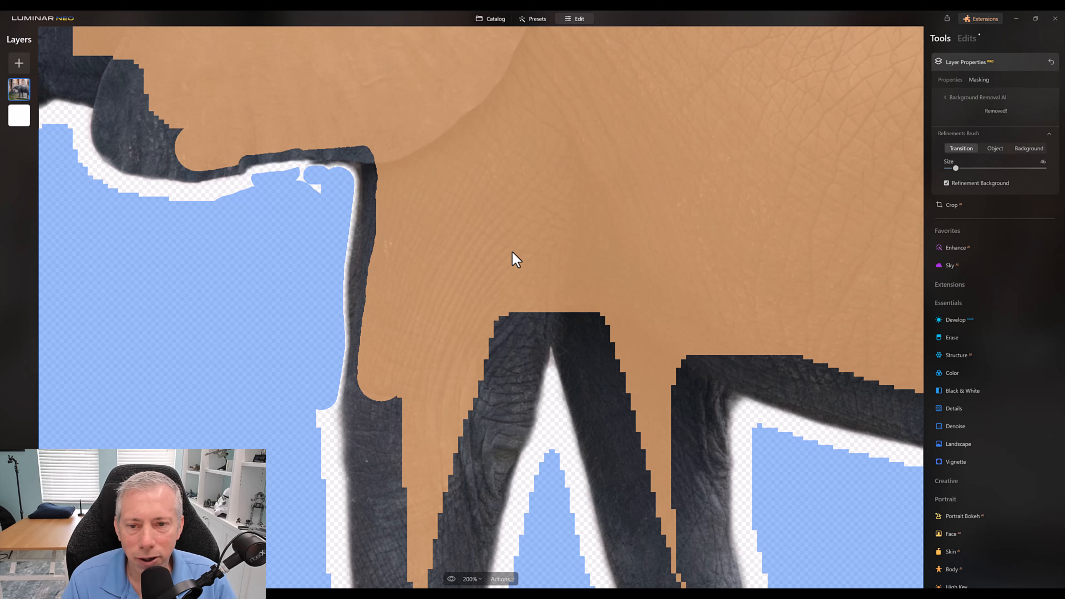
left_click(996, 149)
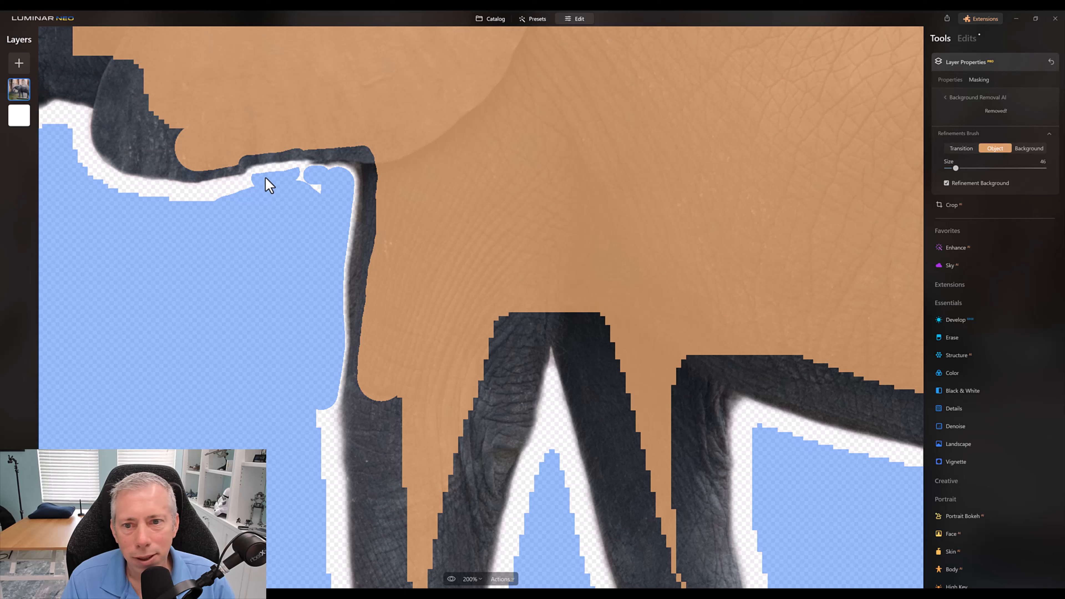
left_click_drag(245, 165, 313, 153)
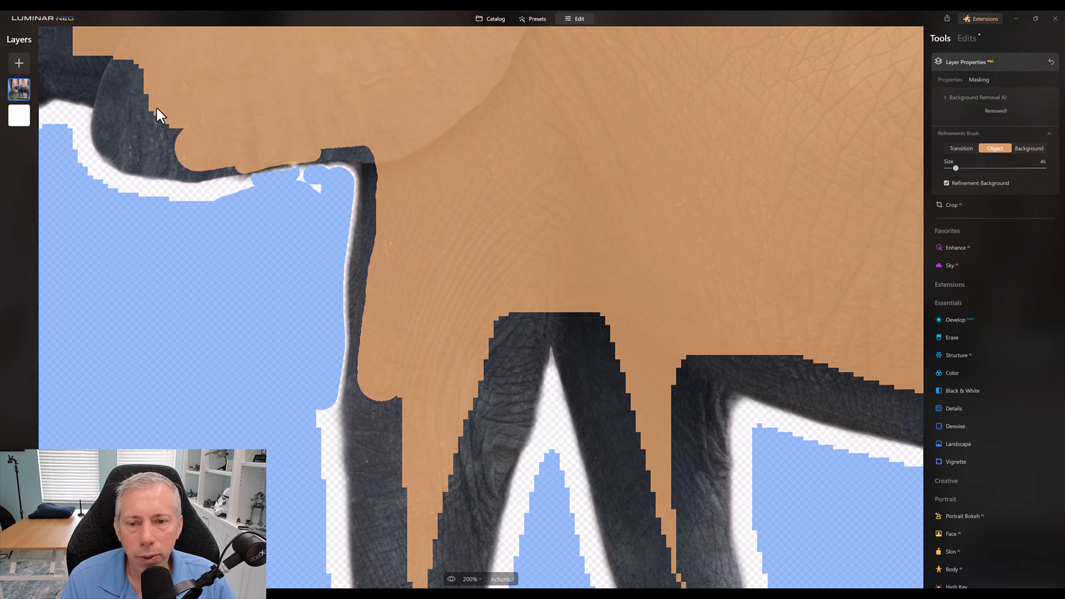
- Leave the Background Removal AI refinements and select the white layer beneath the elephant
left_click_drag(185, 157, 371, 200)
left_click_drag(155, 167, 425, 227)
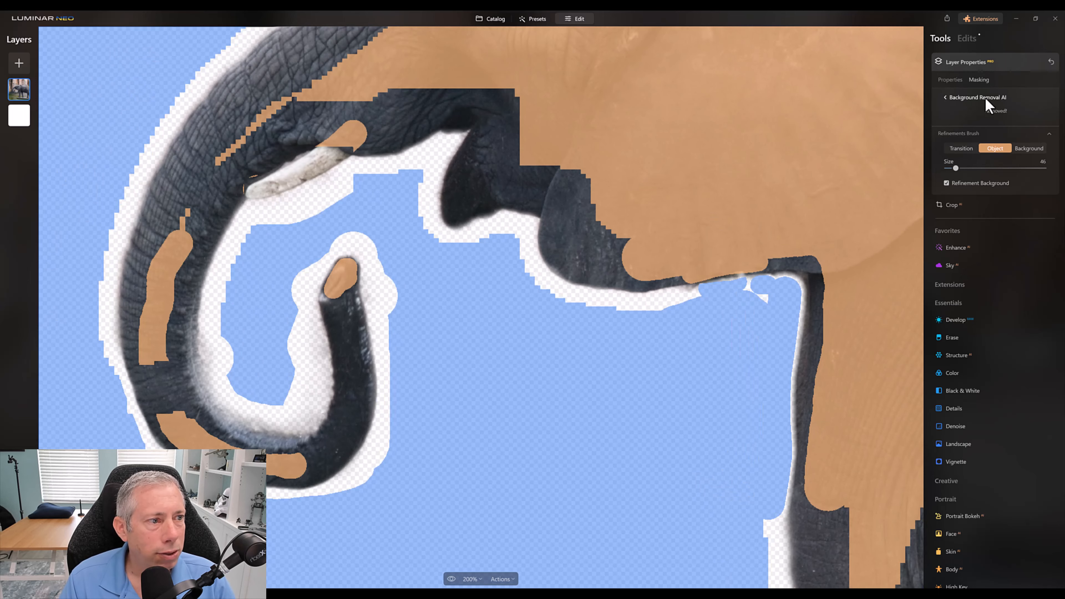
left_click(969, 97)
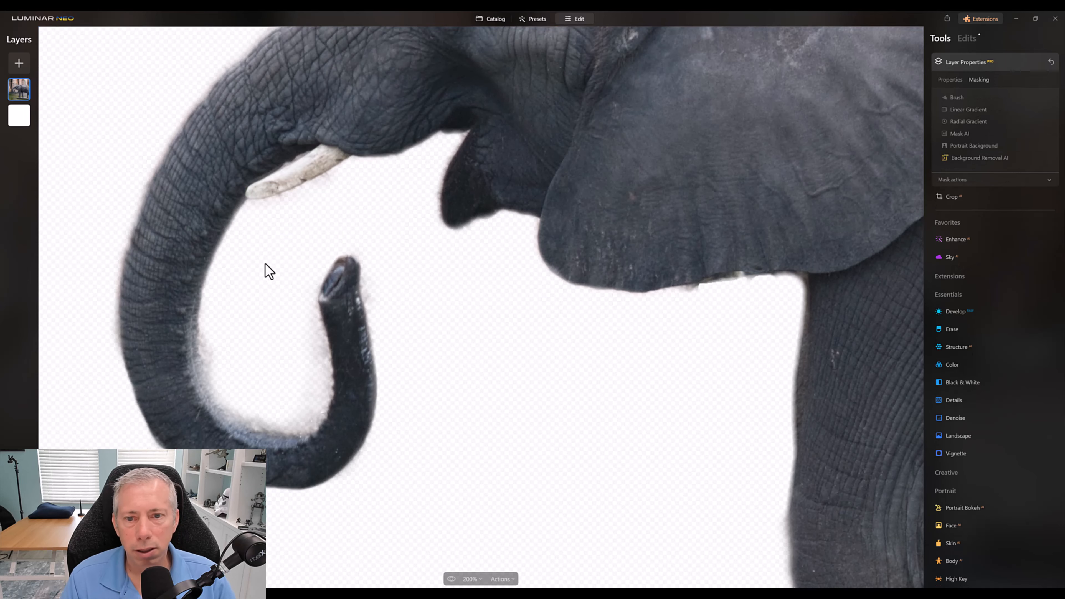
left_click(472, 580)
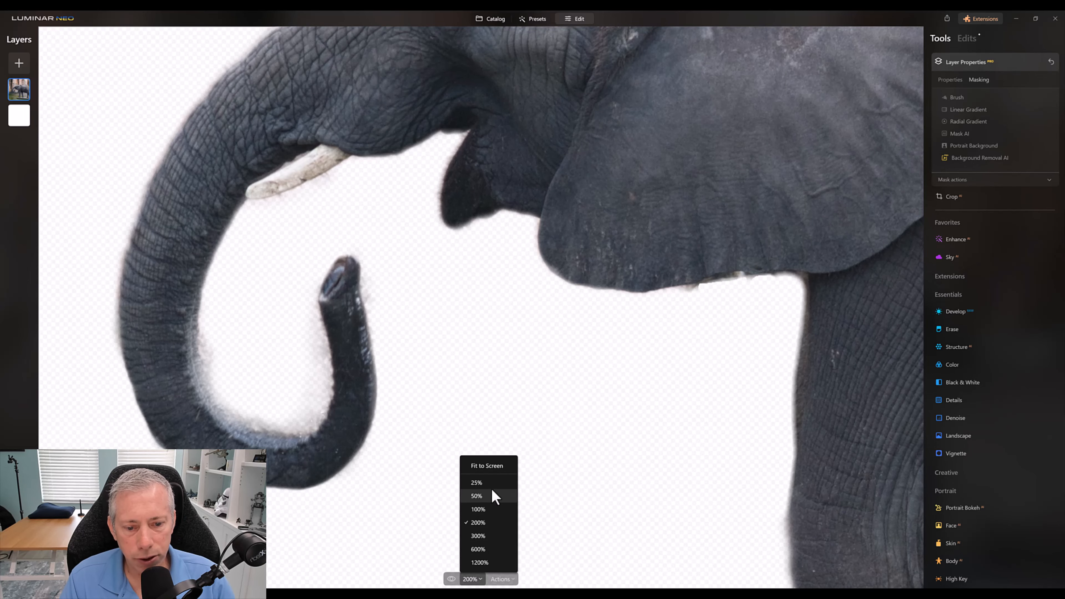
left_click(487, 466)
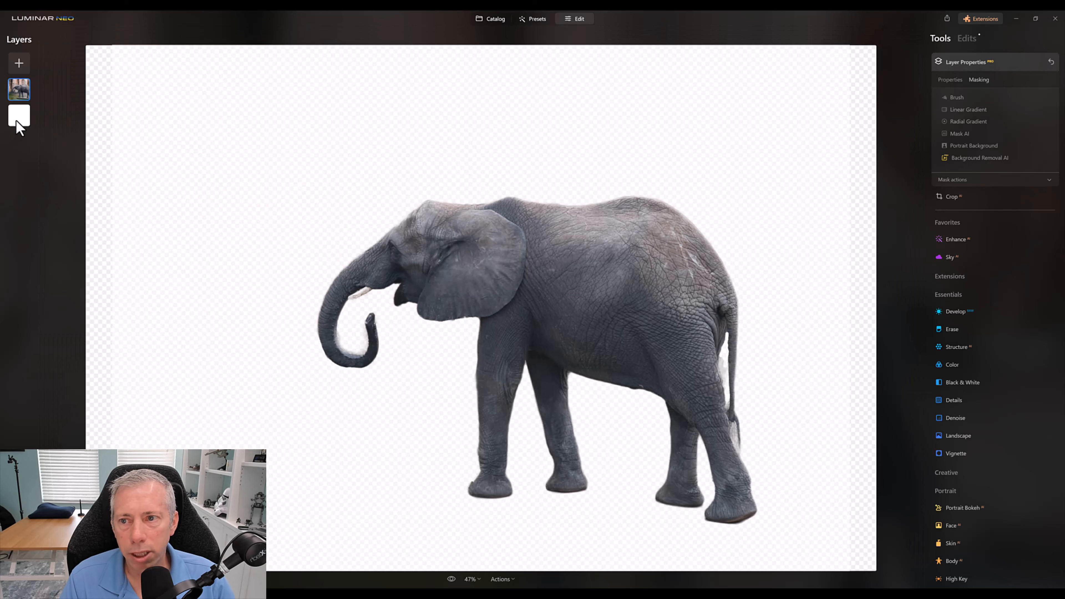
left_click(26, 110)
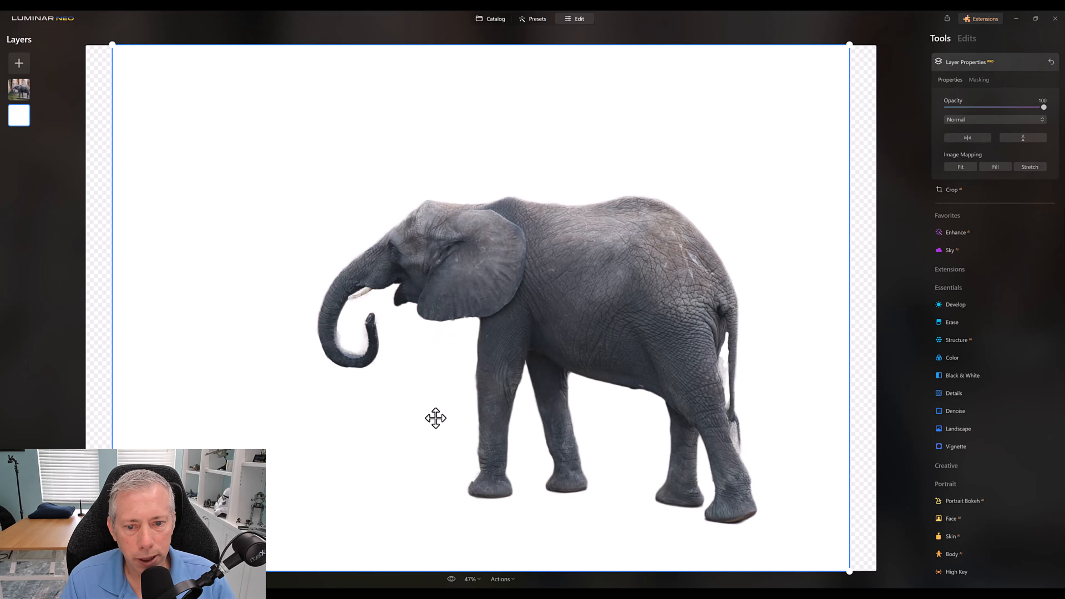
- Examine the cutout's edges against white at 200% zoom along the ear, front legs, belly, tail, back and head
left_click(475, 581)
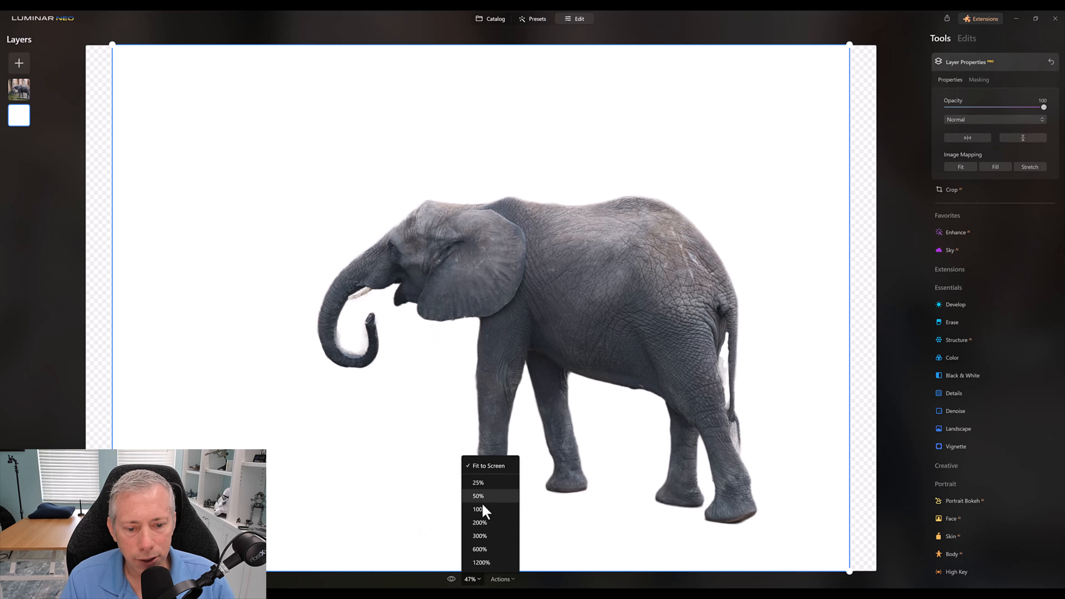
left_click(482, 516)
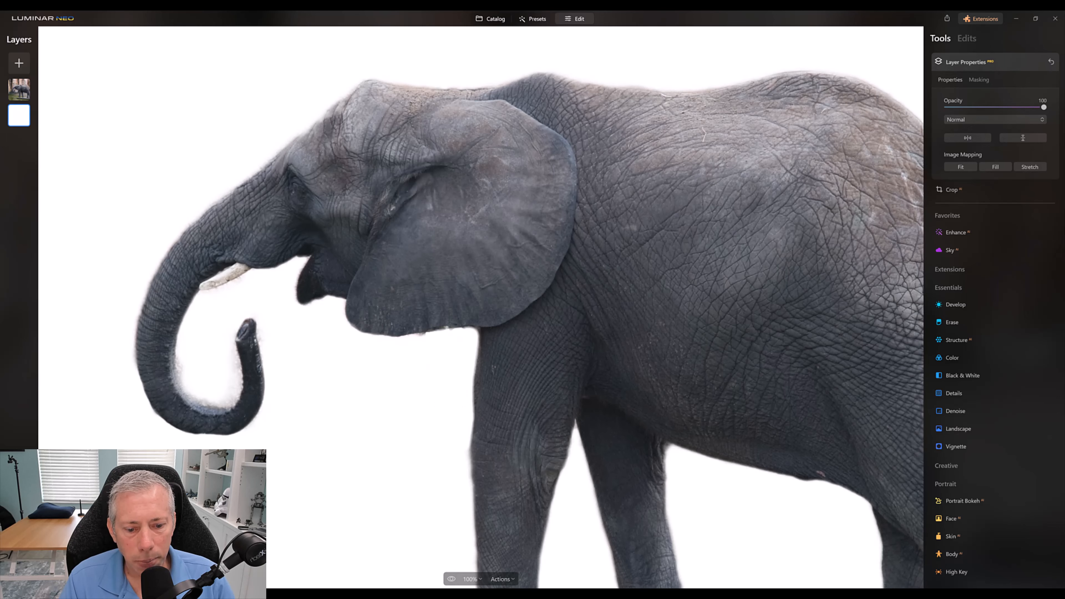
left_click(472, 580)
left_click(483, 523)
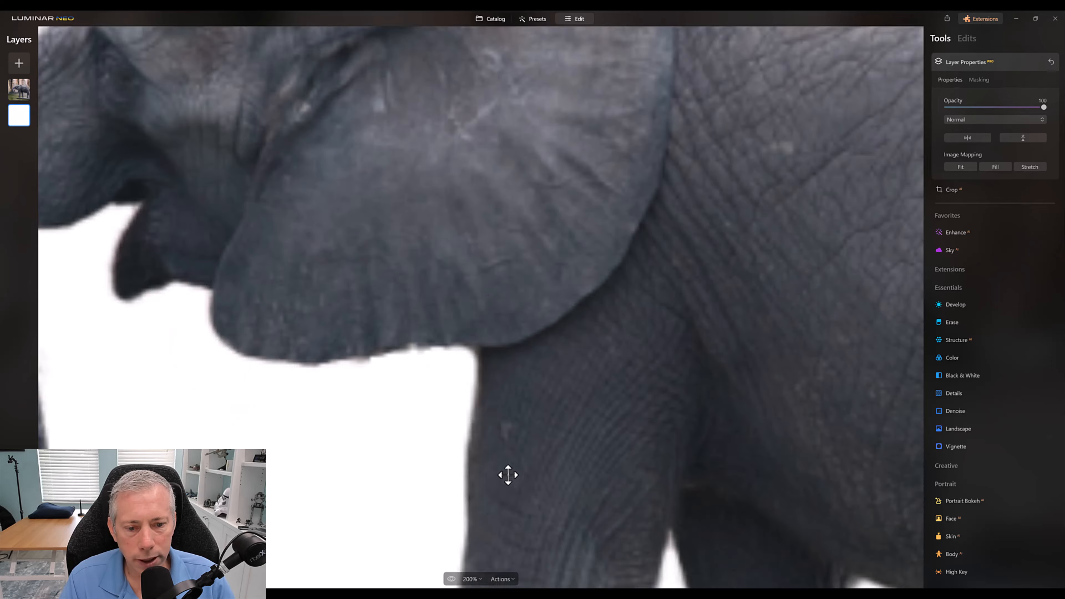
left_click_drag(437, 308, 416, 186)
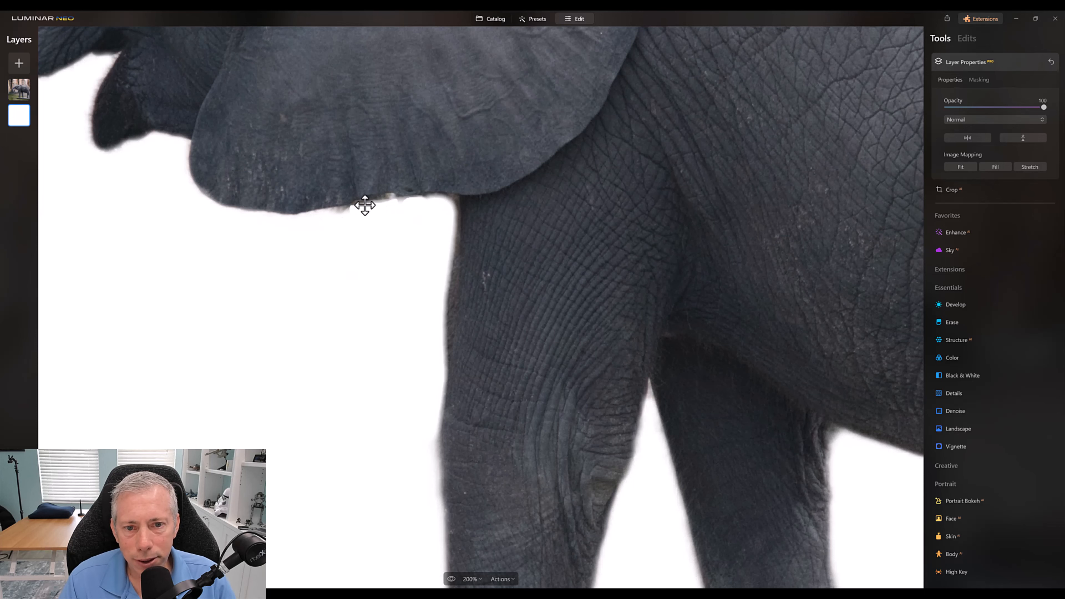
left_click_drag(447, 333, 435, 226)
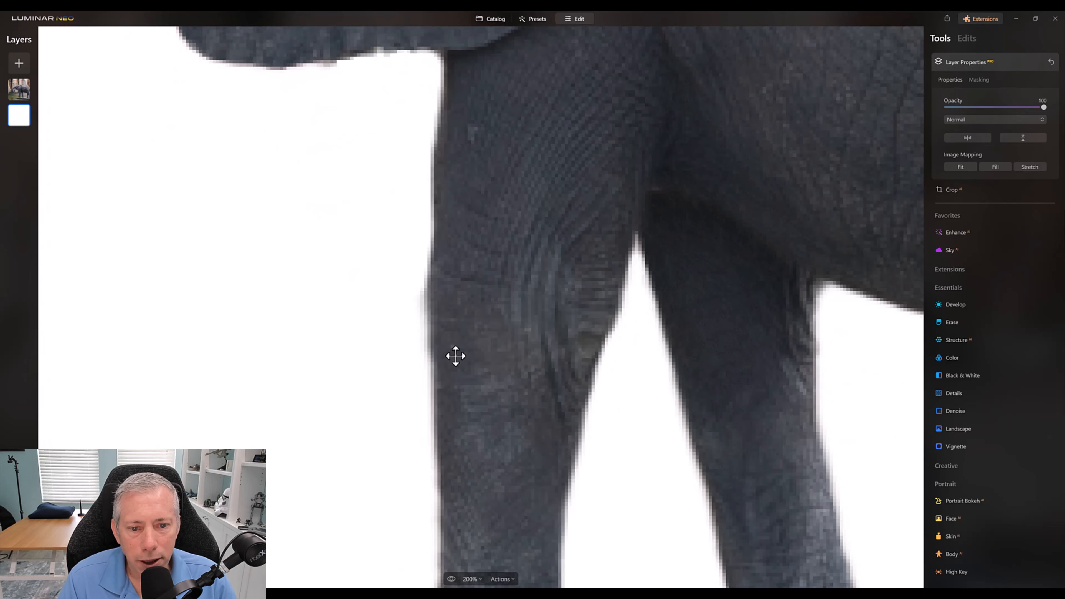
left_click_drag(451, 393, 437, 134)
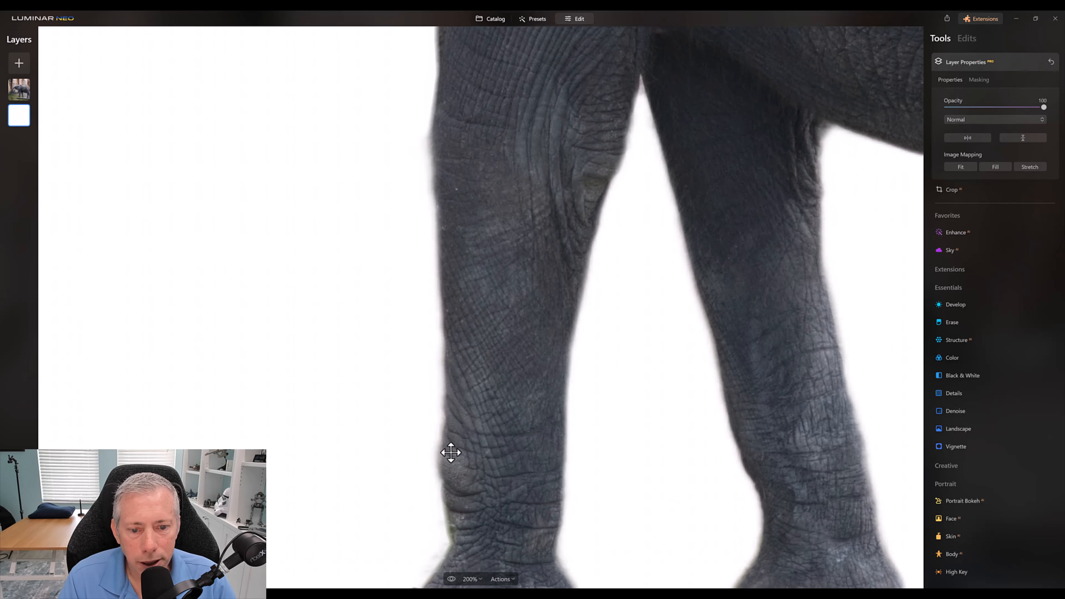
left_click_drag(462, 499, 466, 352)
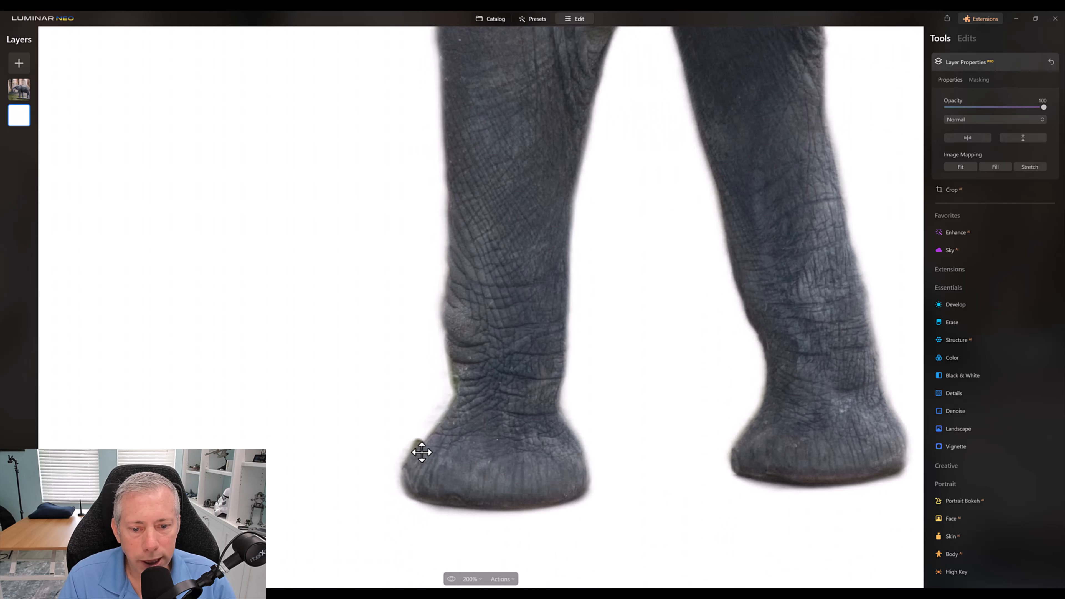
left_click_drag(681, 225, 525, 346)
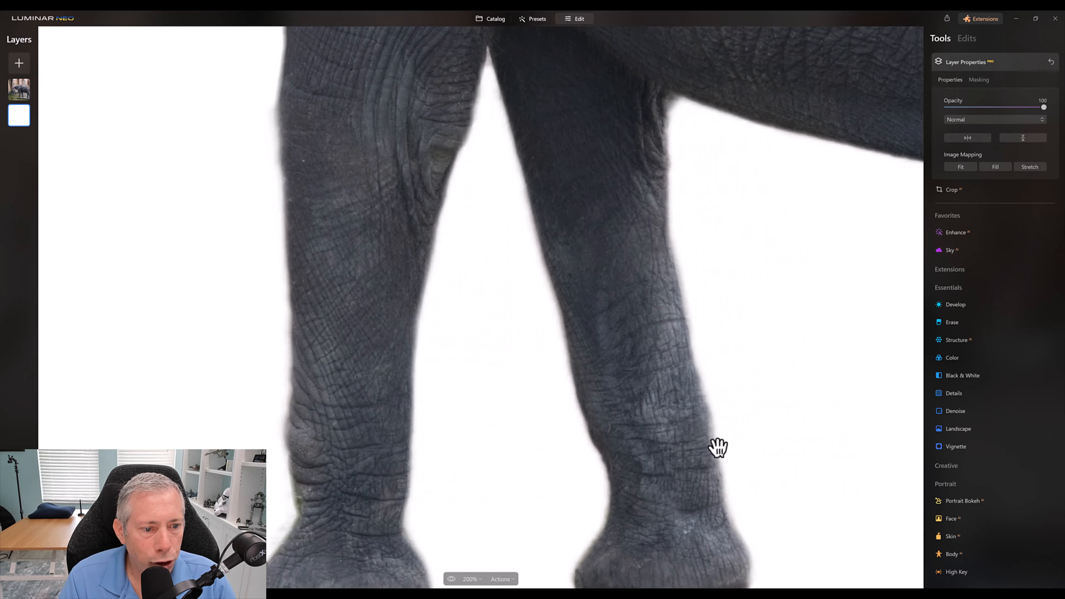
left_click_drag(619, 90, 276, 252)
left_click_drag(754, 281, 436, 339)
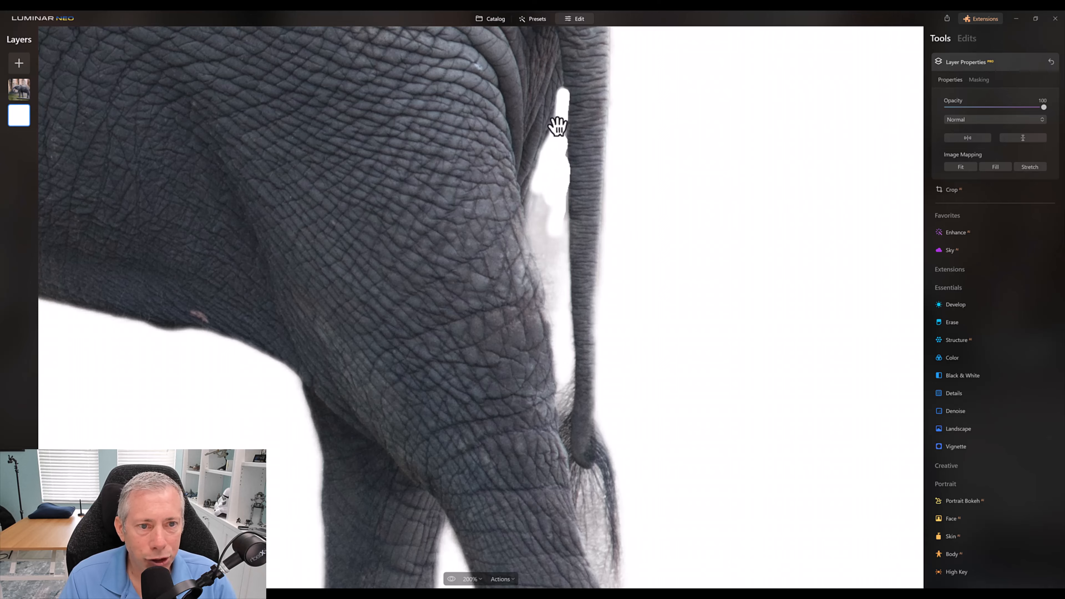
left_click_drag(553, 169, 537, 425)
left_click_drag(523, 240, 600, 365)
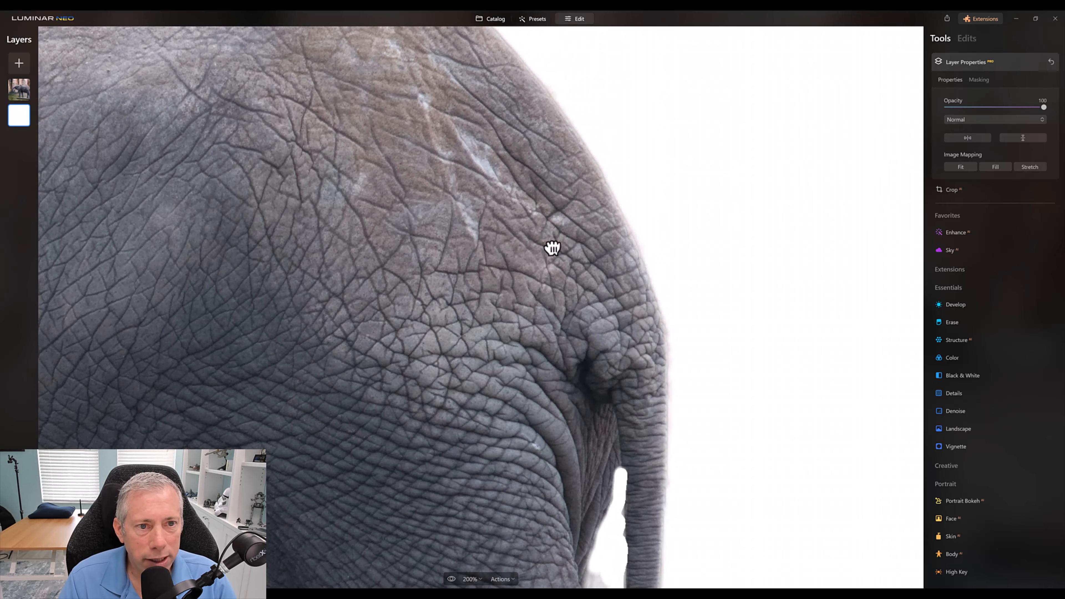
left_click_drag(552, 248, 630, 376)
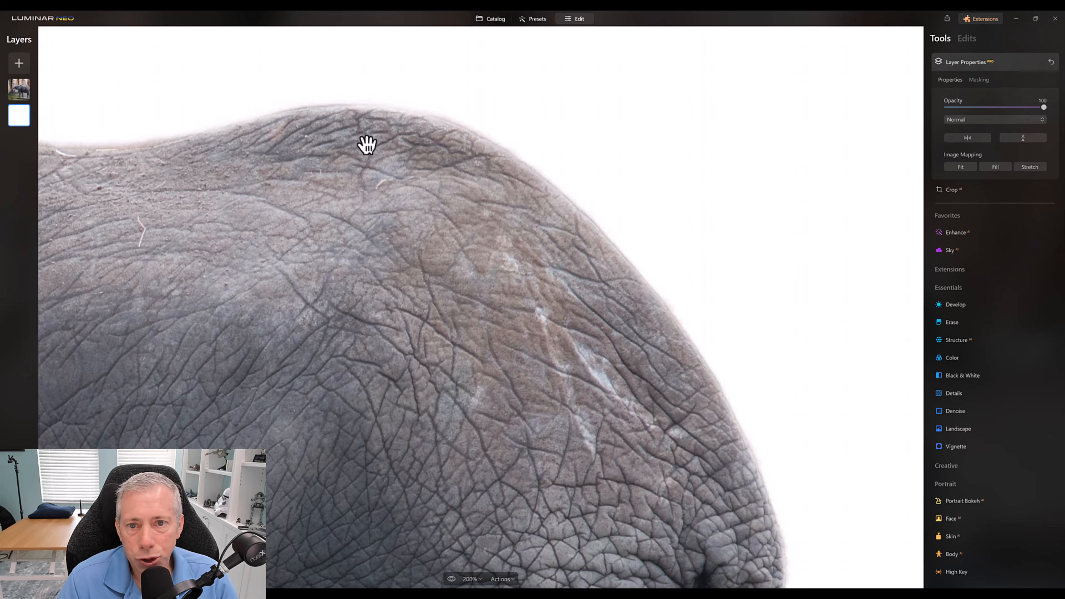
left_click_drag(176, 167, 613, 190)
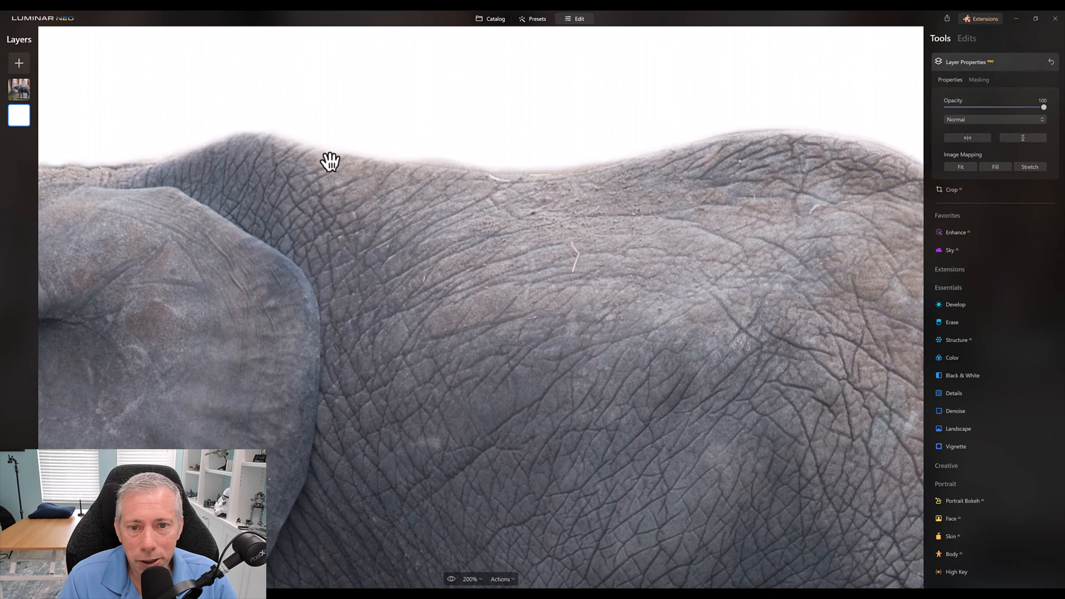
left_click_drag(353, 176, 680, 177)
left_click_drag(532, 190, 584, 192)
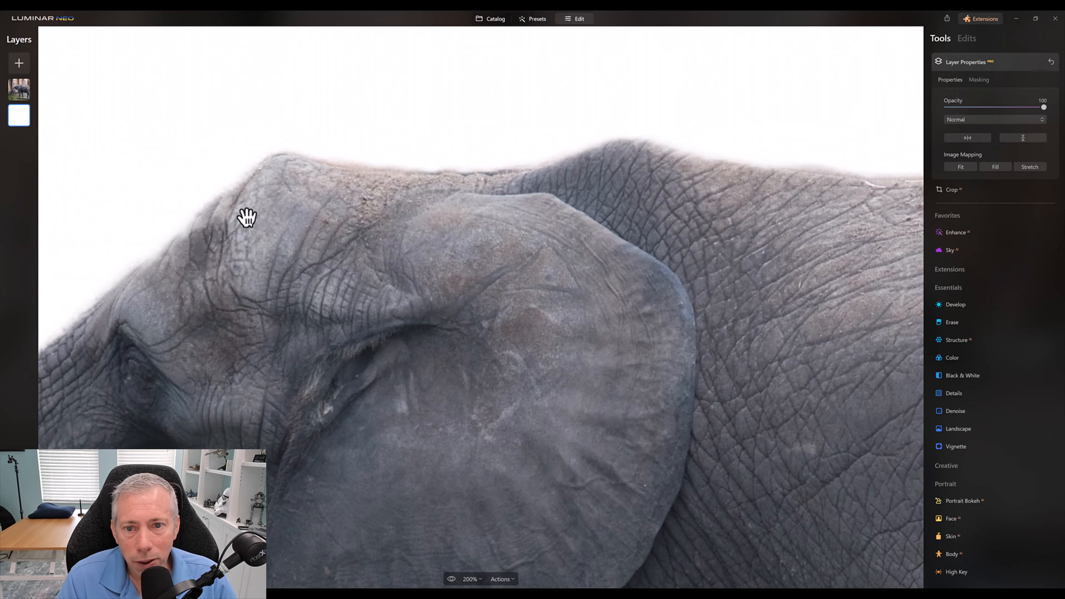
- Examine the cutout's edges against white along the elephant's forehead, trunk and tusk at 200% zoom
left_click_drag(247, 216, 445, 150)
left_click_drag(260, 335, 388, 169)
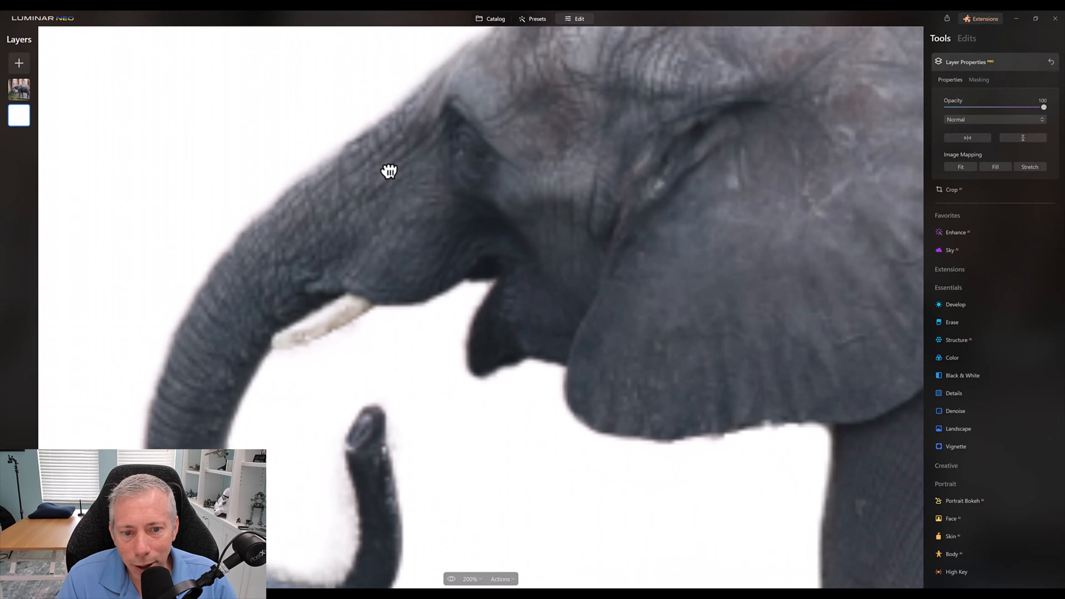
left_click_drag(337, 236, 374, 197)
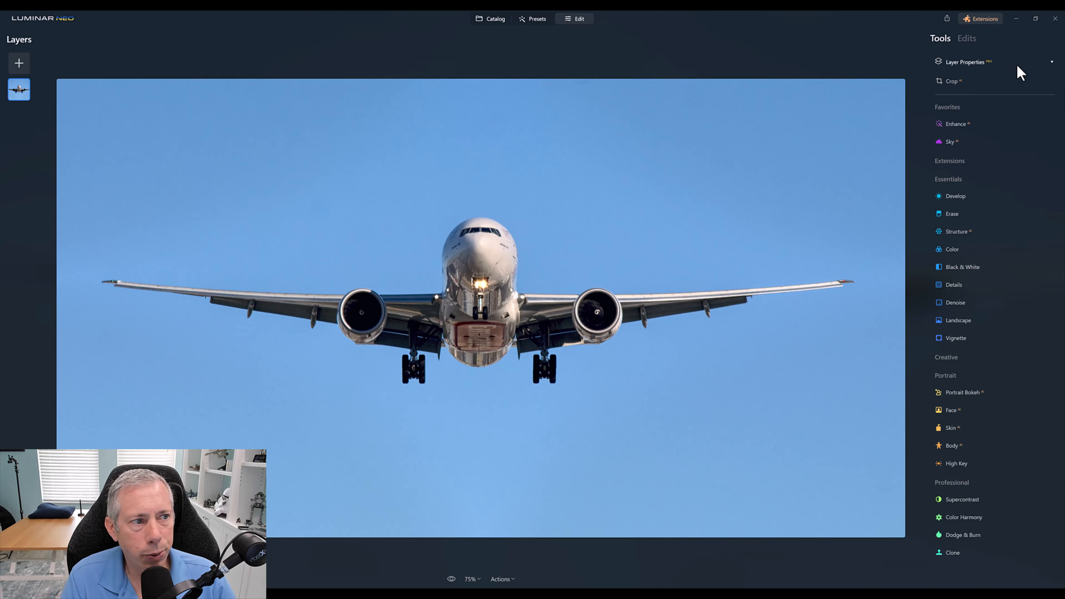
- Remove the sky around the front-view airplane with Background Removal AI, keeping the Main Object
left_click(978, 63)
left_click(981, 79)
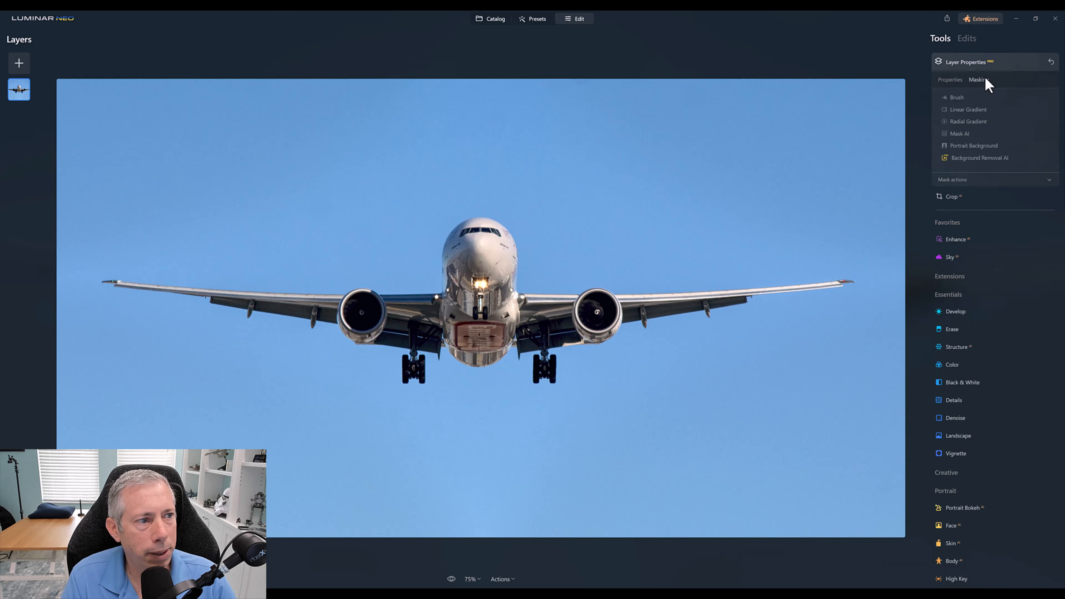
left_click(998, 160)
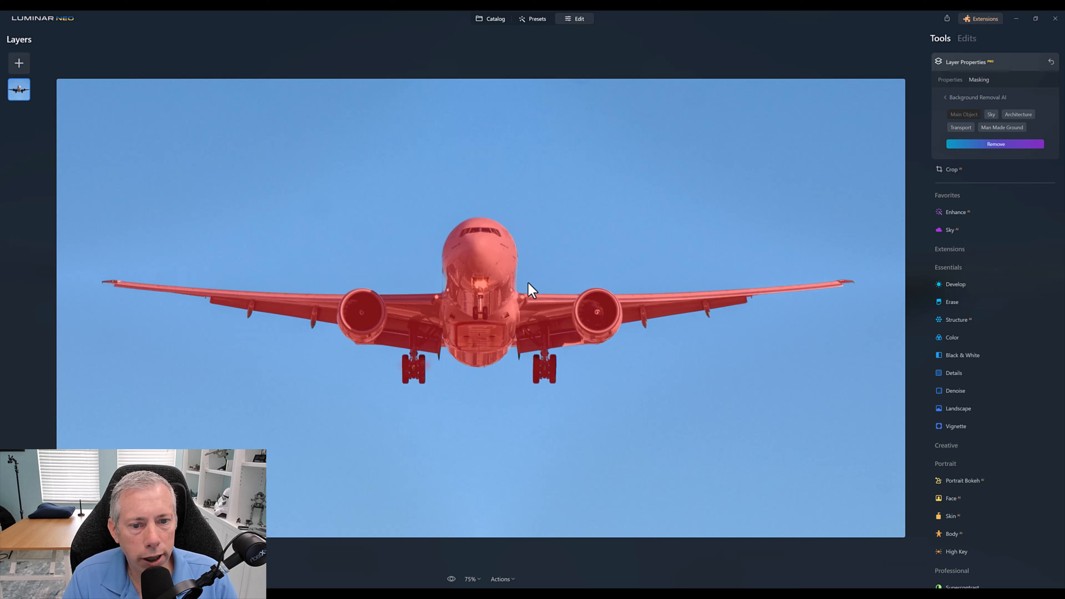
left_click(1007, 145)
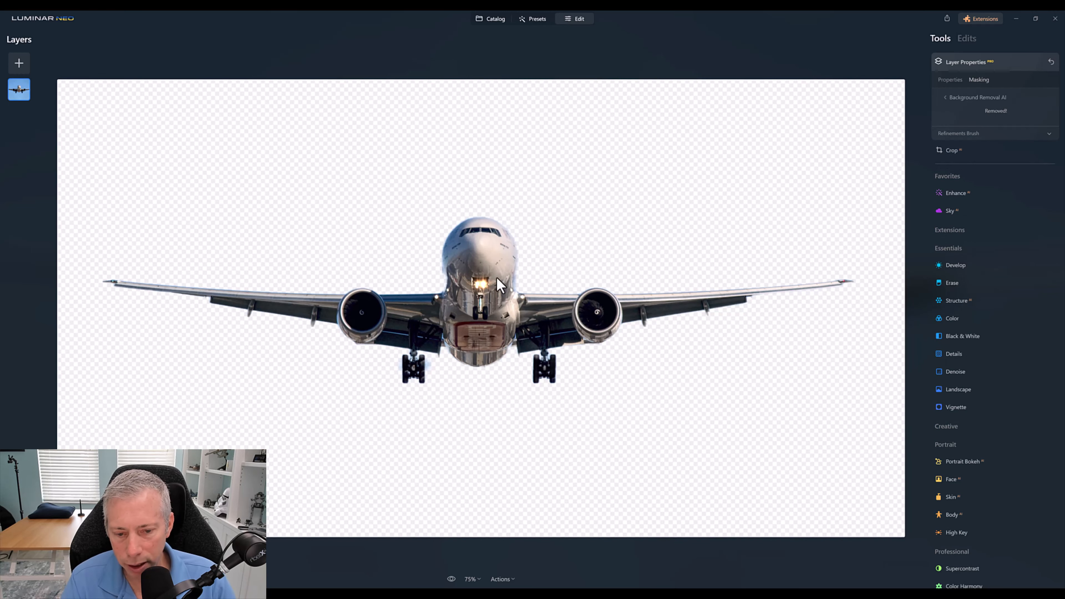
- Refine the cutout by painting Transition and then Object at brush size 34 along both sides of the fuselage above the wings
left_click(472, 579)
left_click(480, 509)
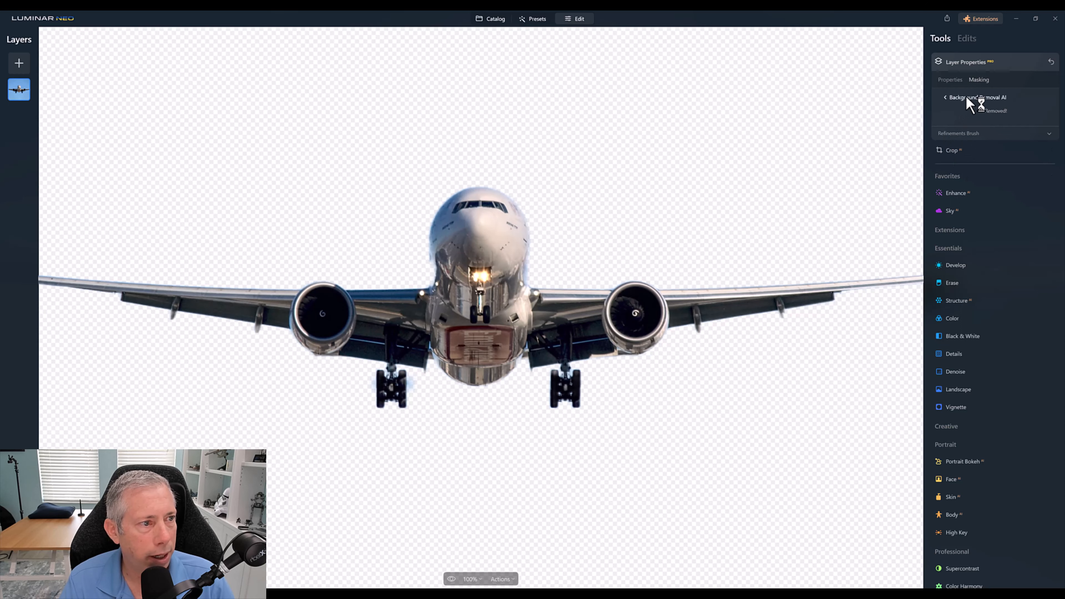
left_click(975, 134)
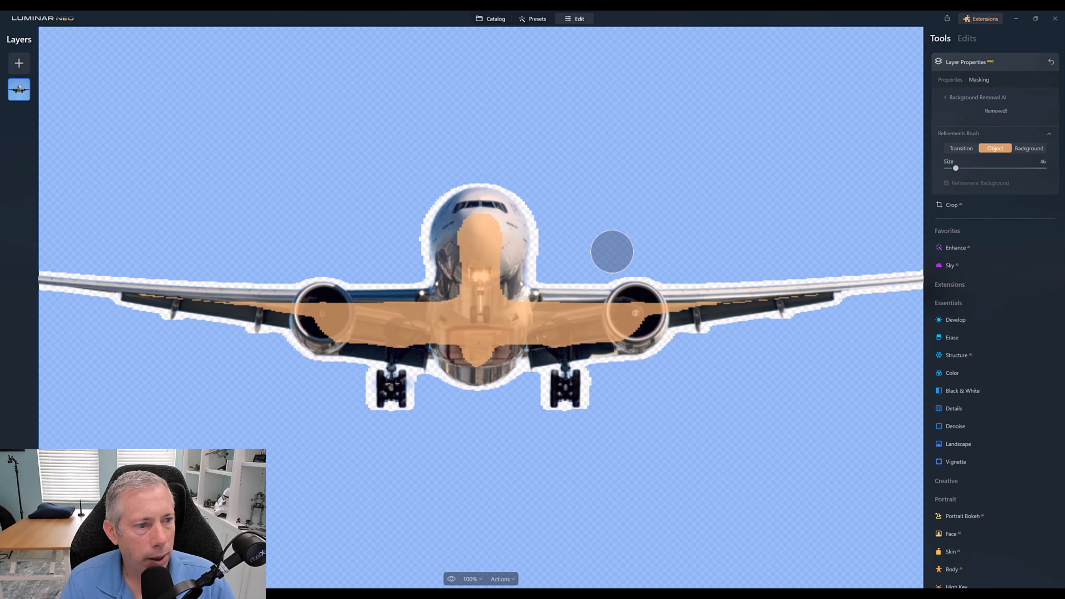
left_click(961, 149)
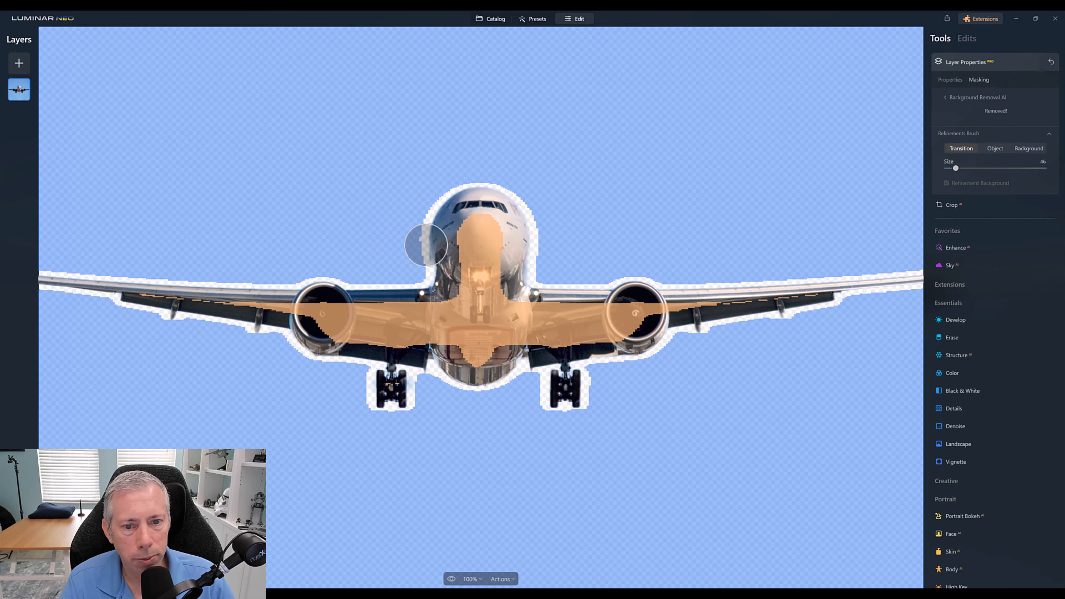
scroll(423, 247, "down", 5)
scroll(425, 251, "up", 3)
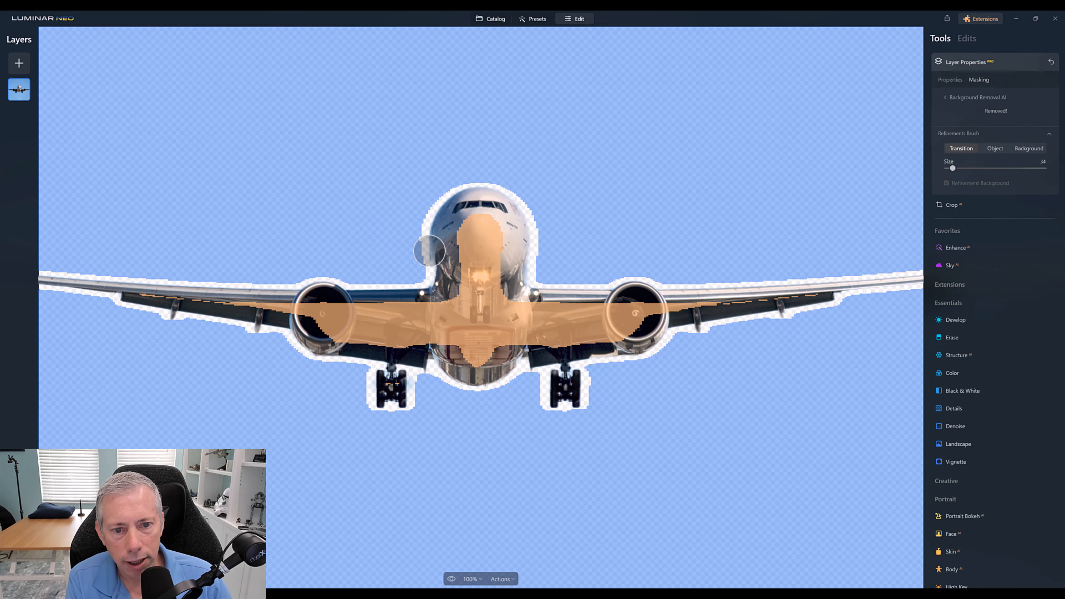
left_click_drag(427, 265, 428, 282)
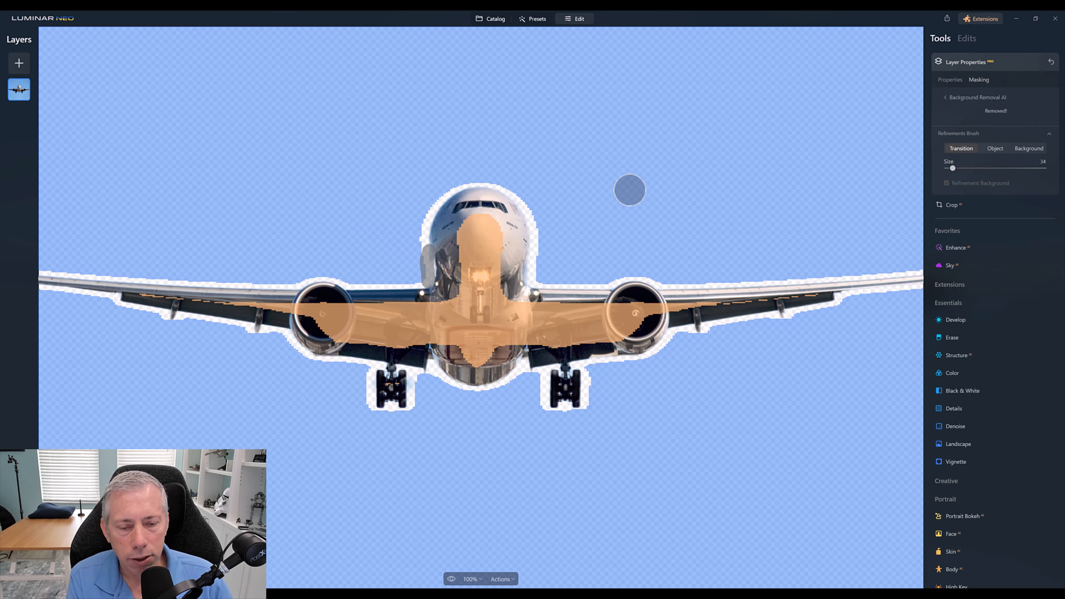
mouse_move(536, 252)
left_mouse_down()
mouse_move(532, 242)
mouse_move(529, 292)
left_mouse_up()
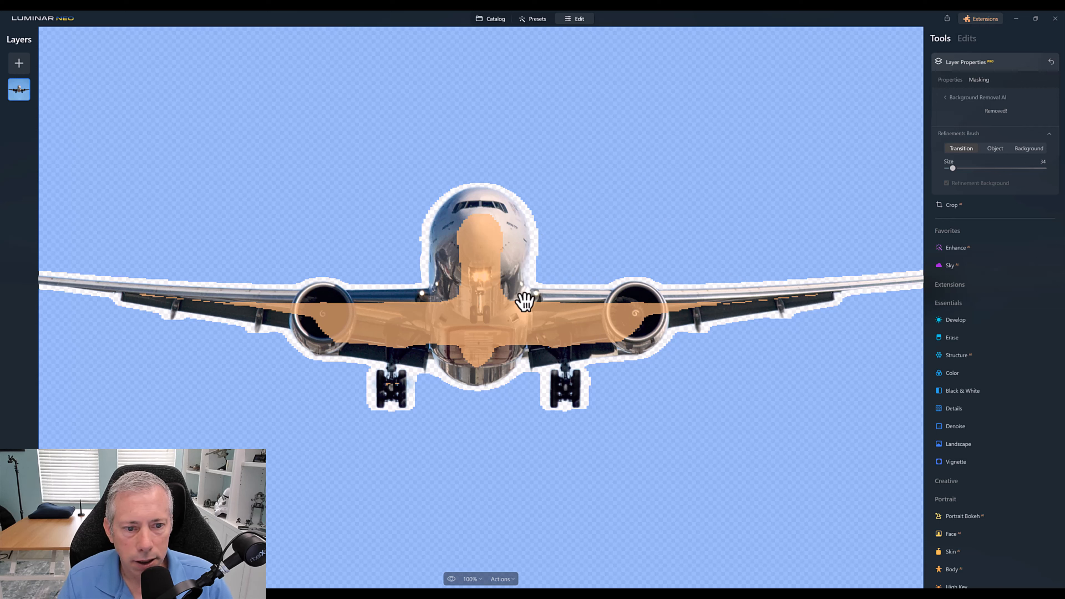
left_click(995, 148)
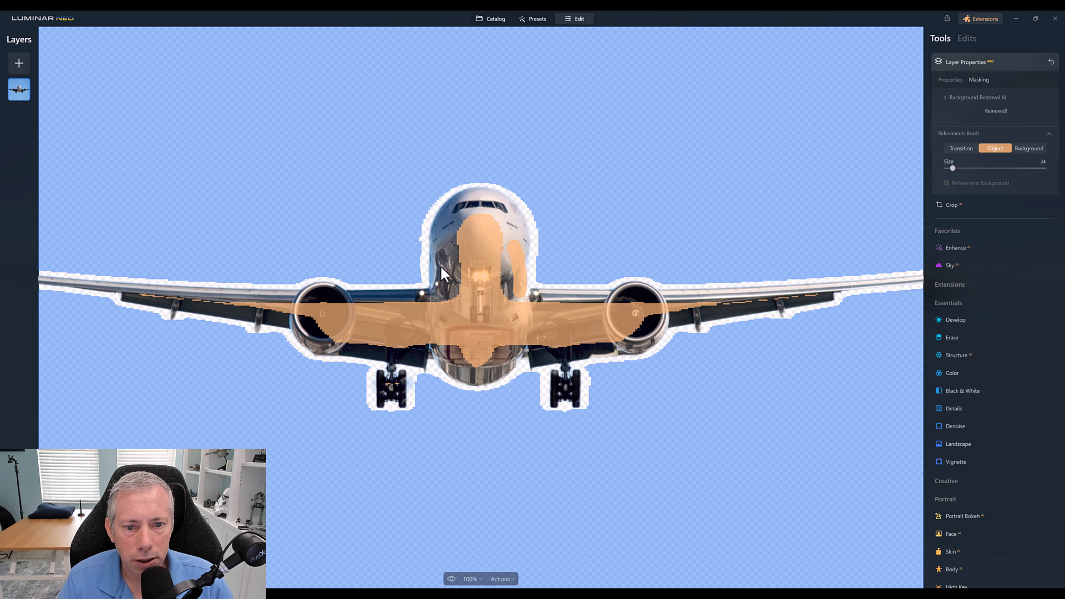
left_click_drag(439, 238, 441, 285)
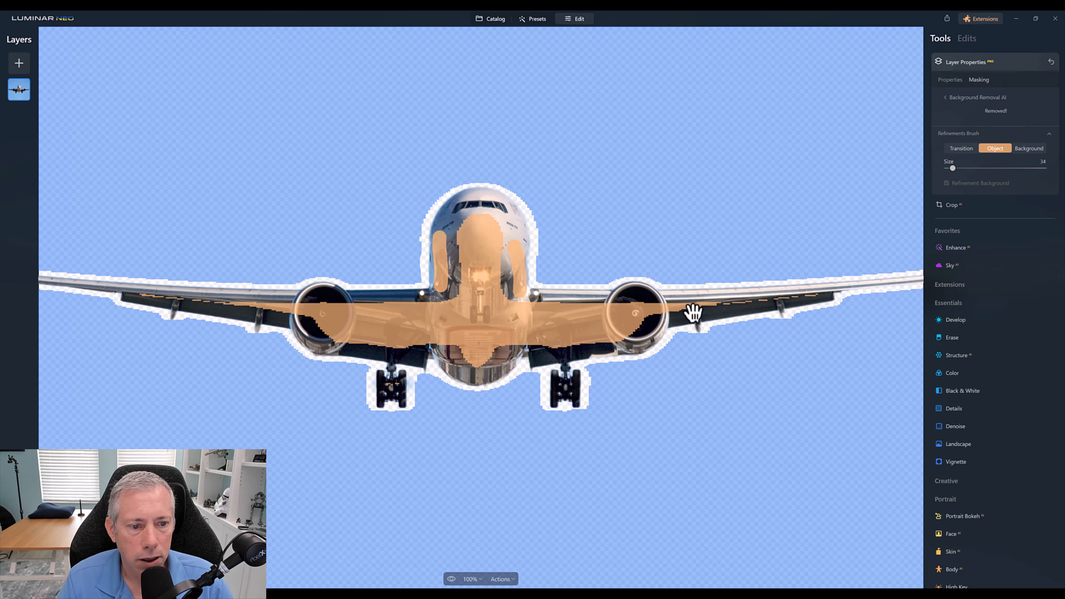
- Examine the refinement mask along the fuselage, engines, landing gear and wings out to the wingtip, at up to 200% zoom
mouse_move(692, 312)
left_mouse_down()
mouse_move(464, 316)
mouse_move(707, 309)
left_mouse_up()
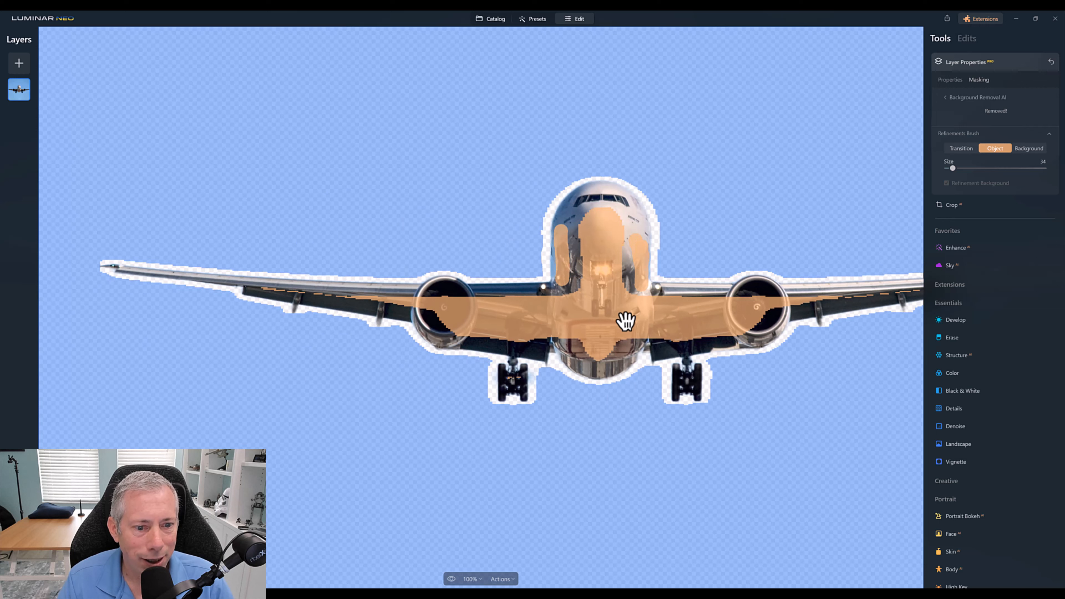
left_click_drag(608, 294, 549, 302)
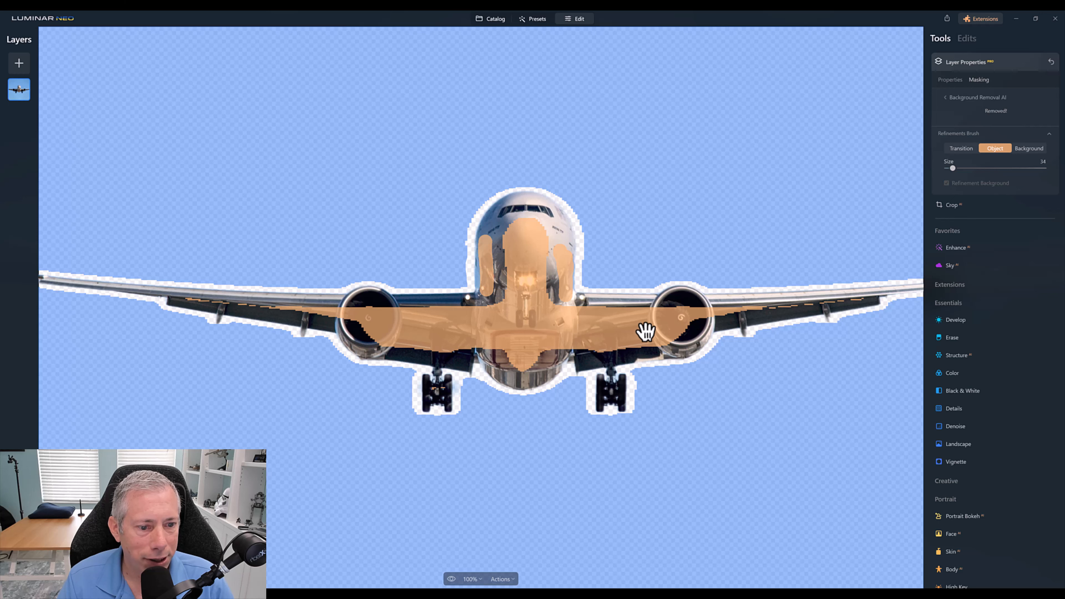
left_click(472, 579)
left_click(478, 523)
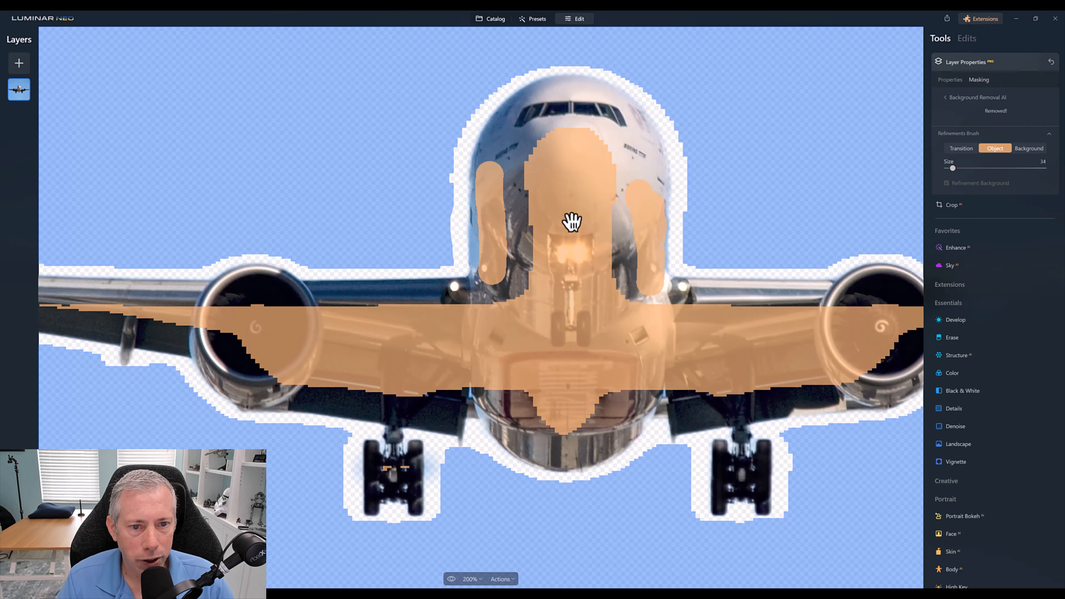
left_click_drag(552, 209, 493, 263)
left_click_drag(729, 364, 476, 322)
left_click_drag(719, 301, 638, 288)
left_click_drag(357, 321, 520, 296)
left_click_drag(272, 308, 421, 297)
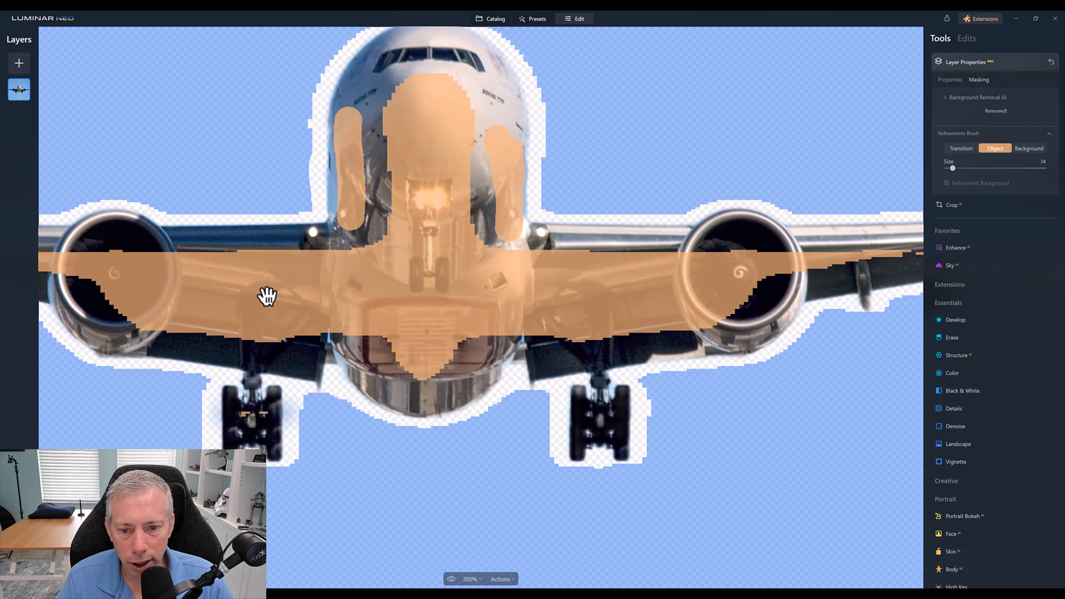
left_click_drag(266, 295, 483, 293)
left_click_drag(311, 266, 558, 296)
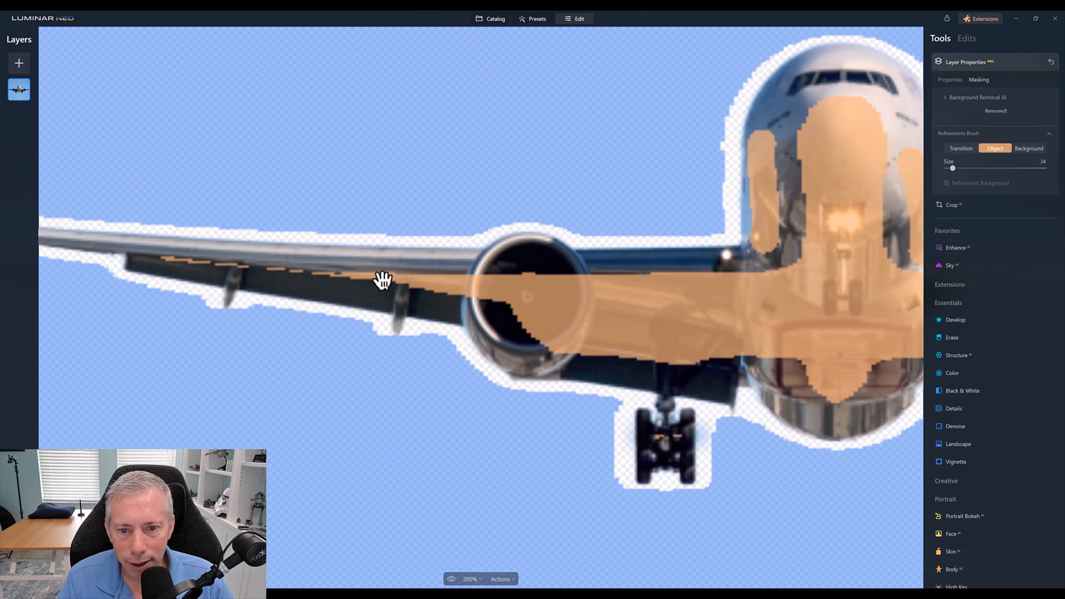
left_click_drag(292, 272, 585, 287)
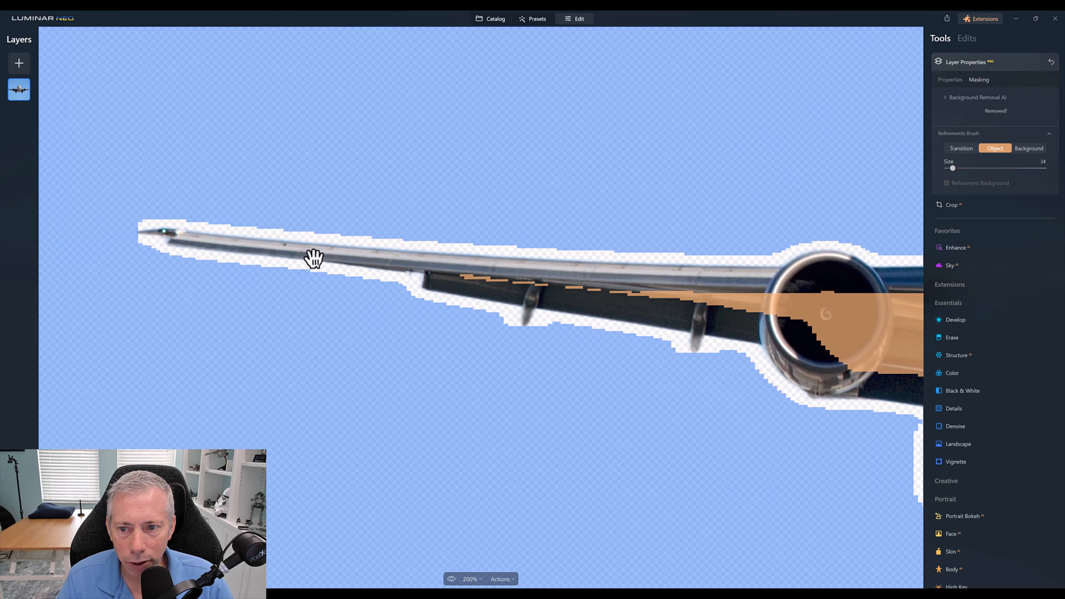
- Paint Transition at brush size 34 around the wingtip and leave the Background Removal AI refinements
left_click(956, 150)
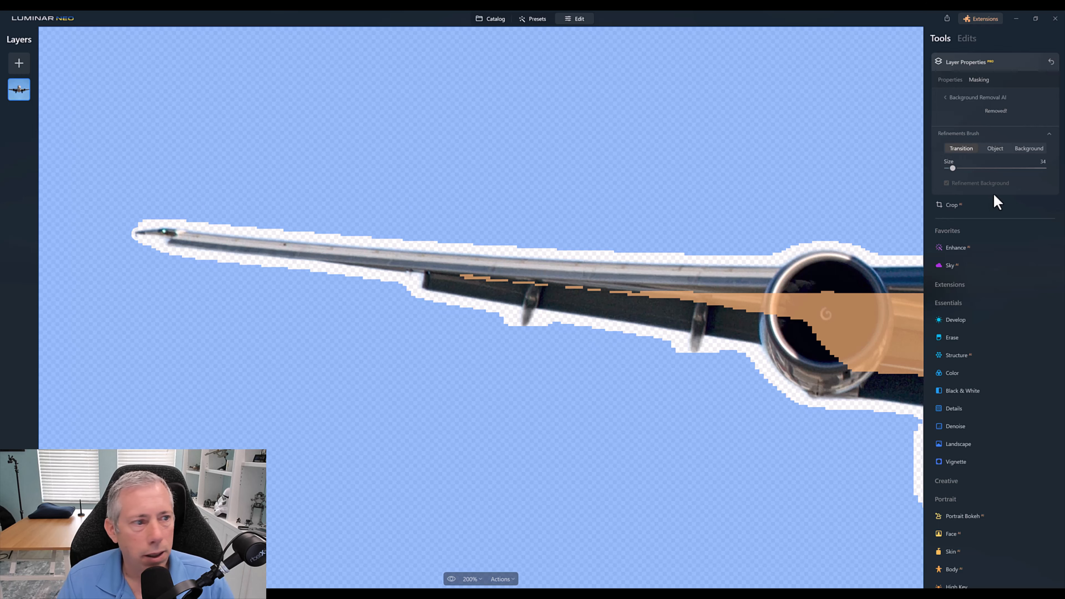
left_click(971, 99)
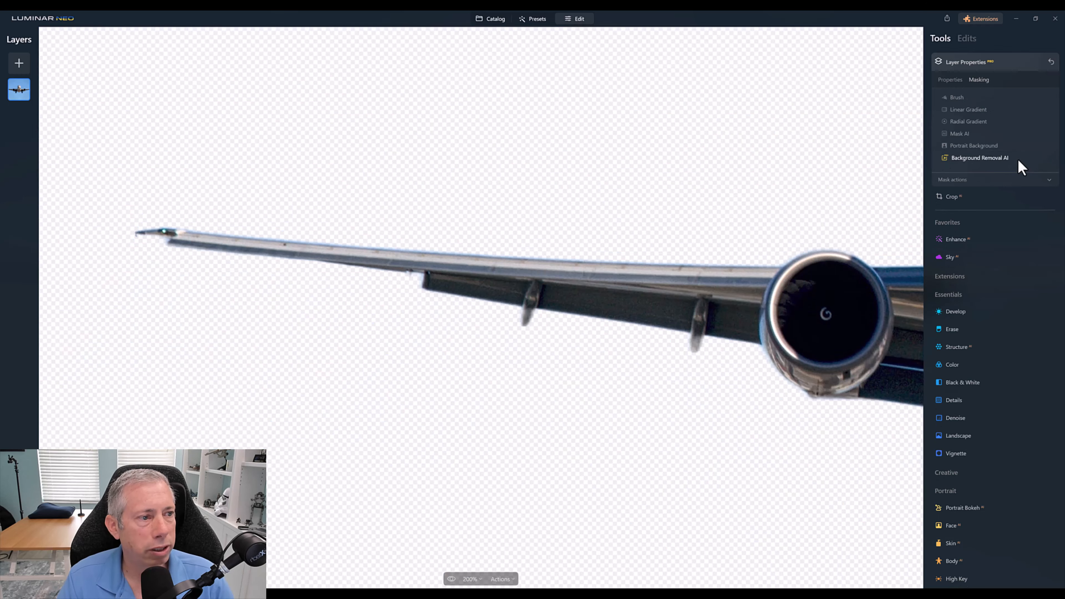
left_click(471, 580)
left_click(499, 466)
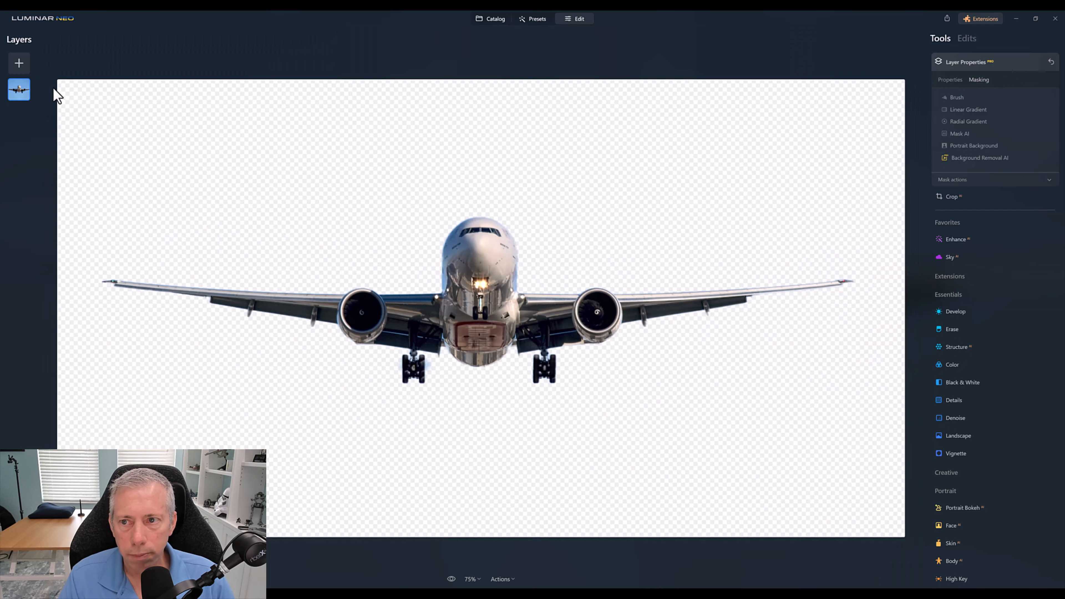
- Add a white layer stretched across the whole photo at opacity 100 and place it beneath the airplane
left_click(42, 64)
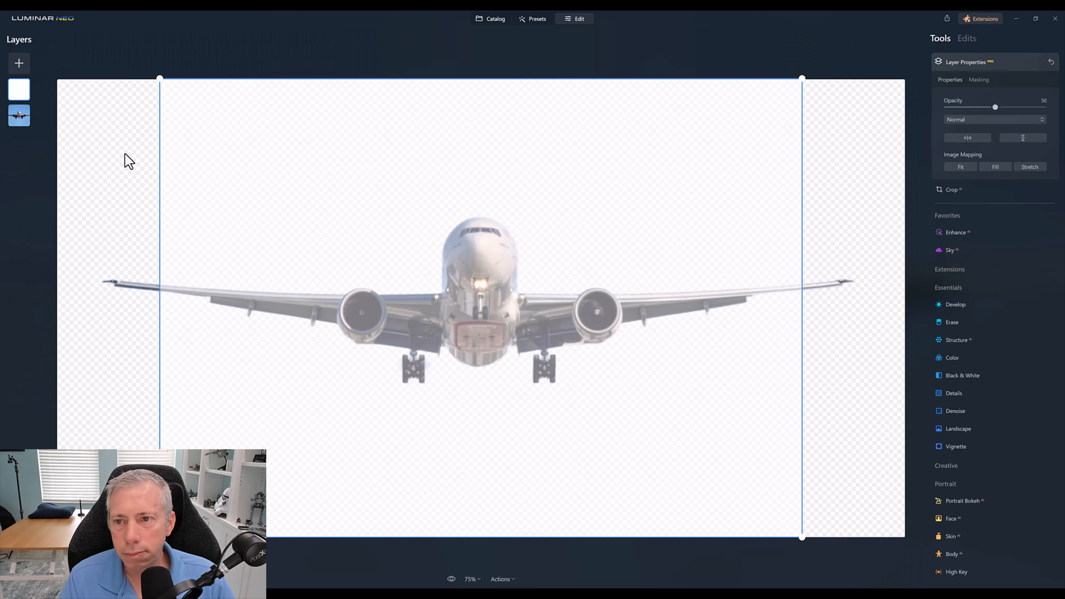
left_click_drag(159, 96, 38, 95)
left_click_drag(802, 226, 910, 228)
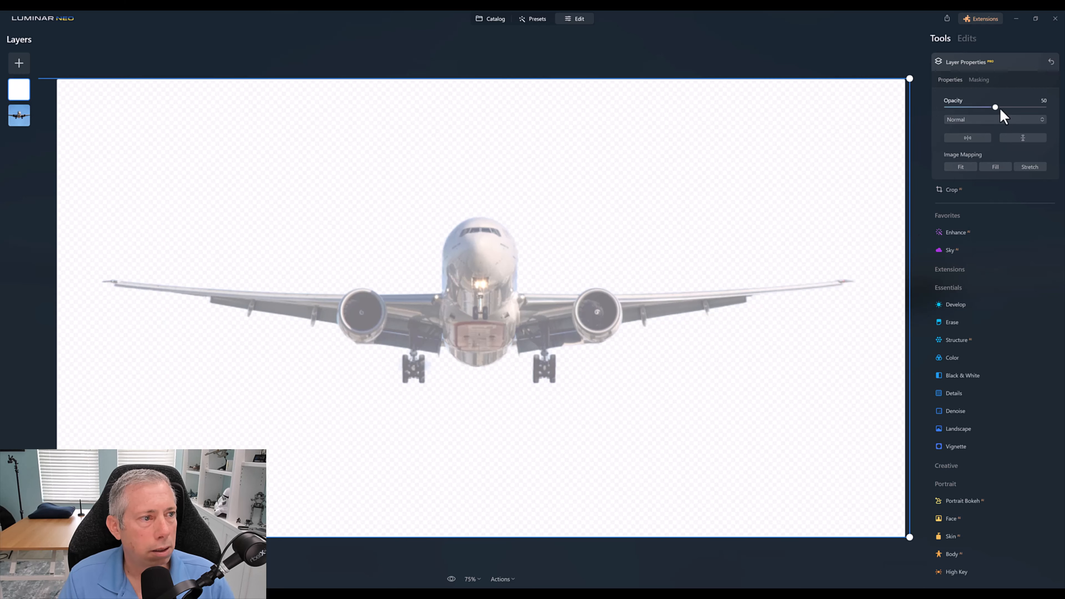
left_click_drag(995, 108, 1044, 105)
left_click_drag(18, 93, 23, 149)
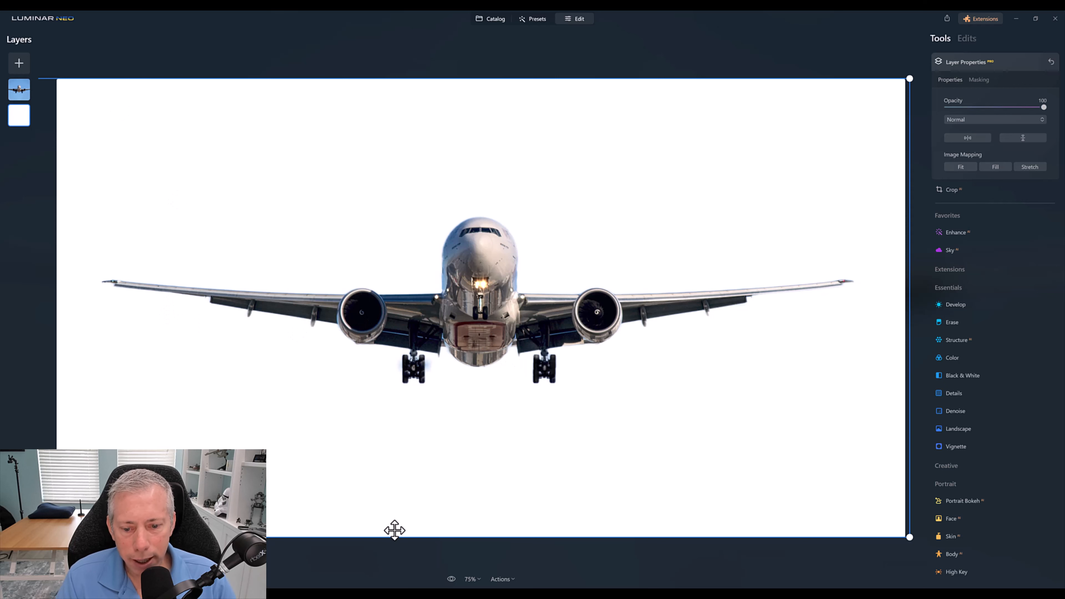
- Examine the airplane cutout's edges against white at 200% zoom along the fuselage, engines, landing gear and both wings
left_click(471, 579)
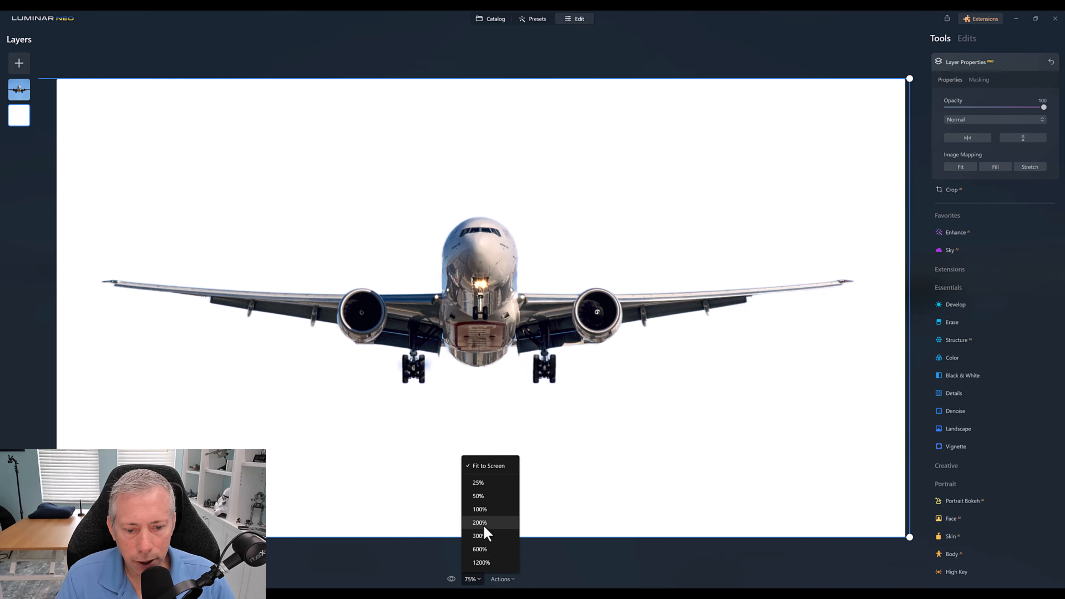
left_click(485, 524)
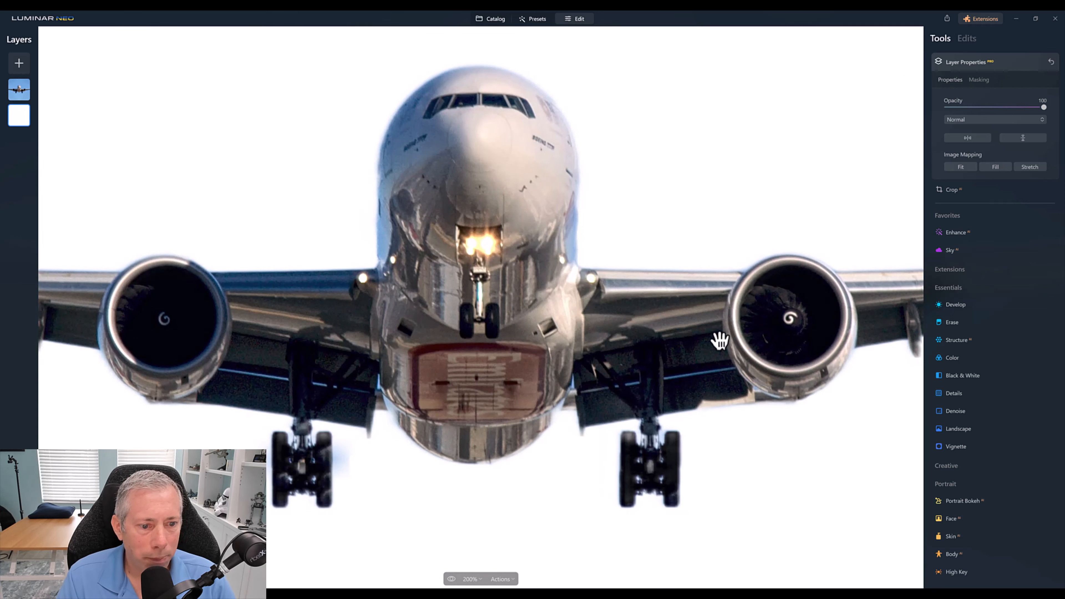
left_click_drag(506, 364, 369, 345)
left_click_drag(587, 311, 311, 371)
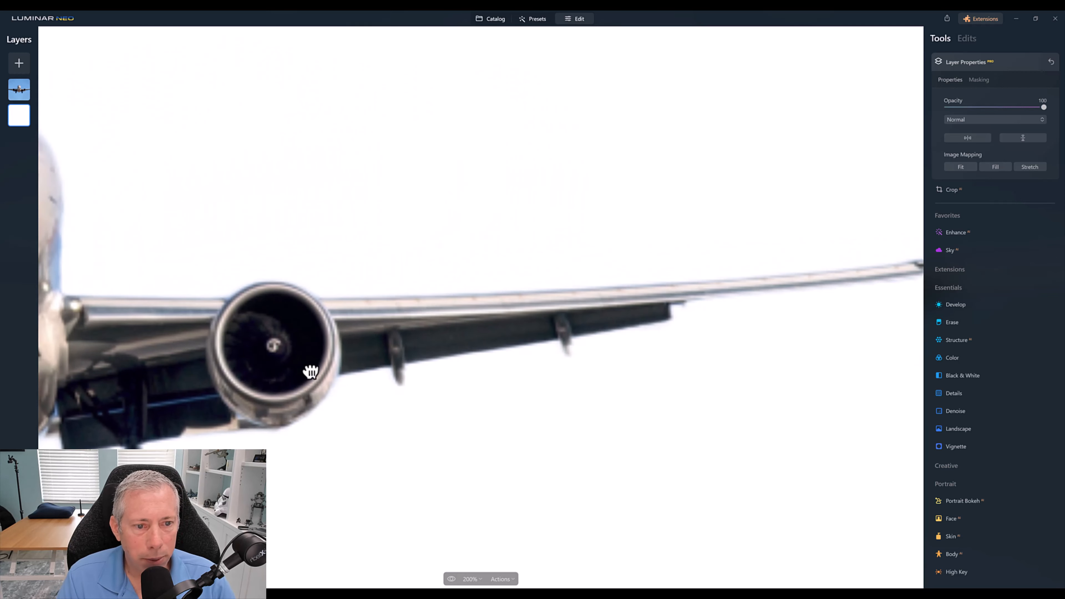
left_click_drag(711, 293, 585, 309)
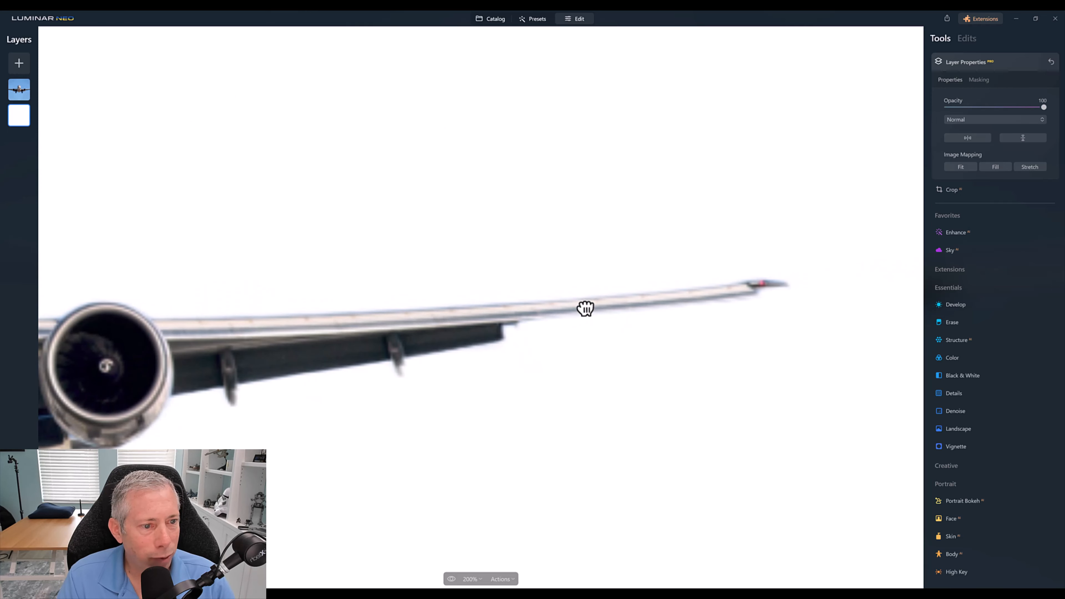
left_click_drag(277, 350, 594, 313)
left_click_drag(335, 330, 650, 295)
left_click_drag(420, 332, 526, 314)
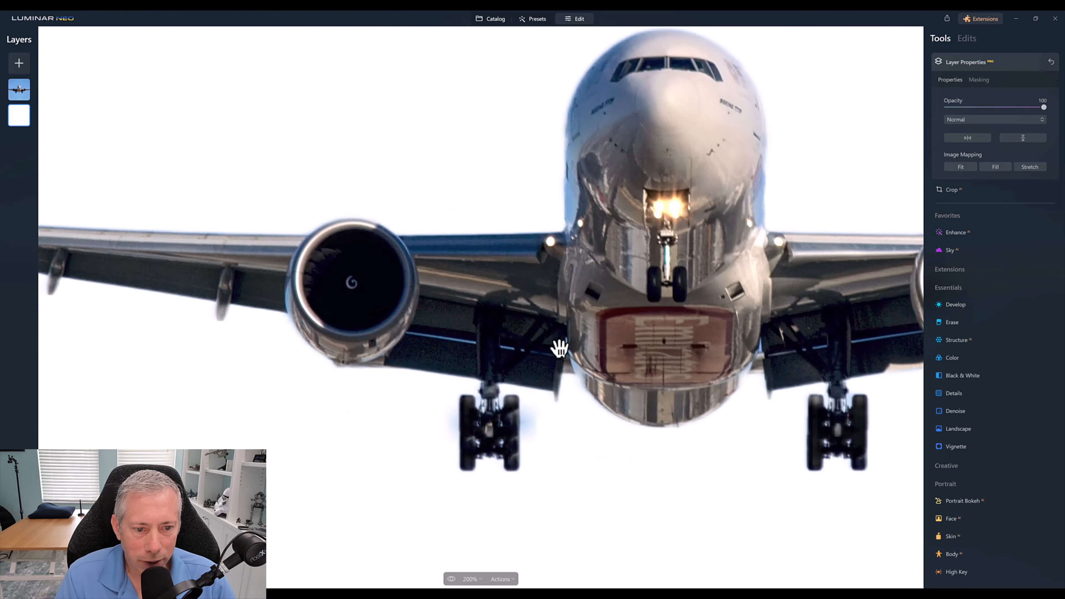
left_click_drag(314, 280, 262, 310)
left_click_drag(804, 290, 606, 297)
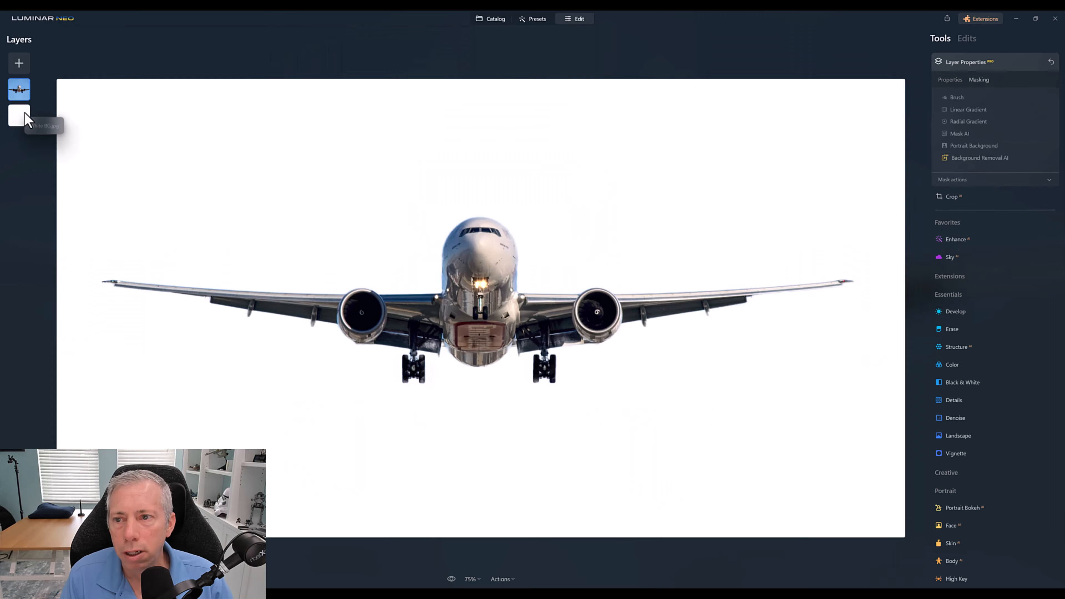
- Remove the white layer beneath the airplane
left_click(24, 113)
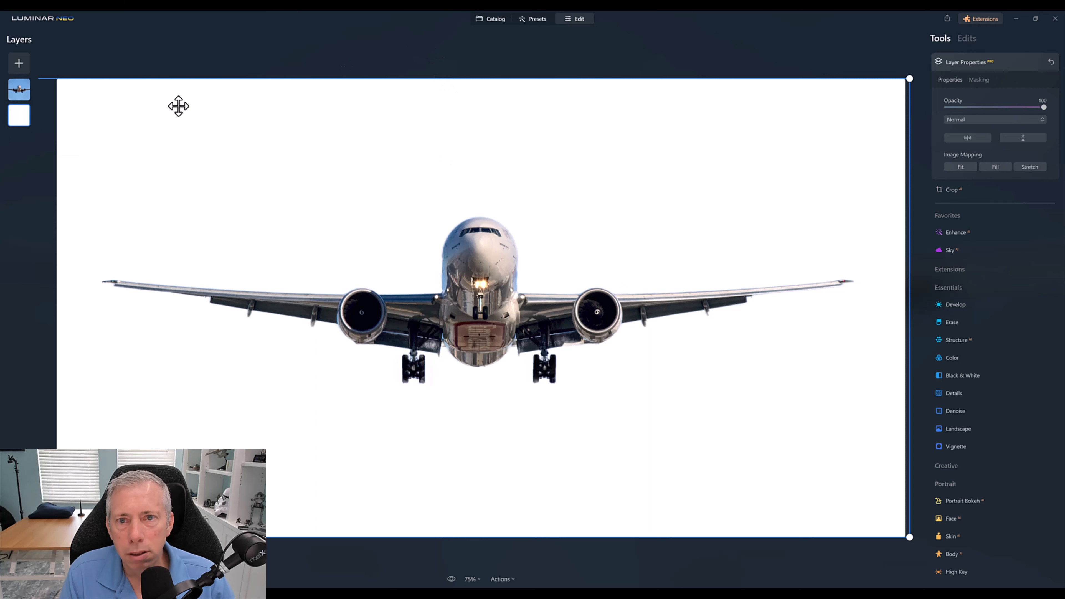
right_click(31, 118)
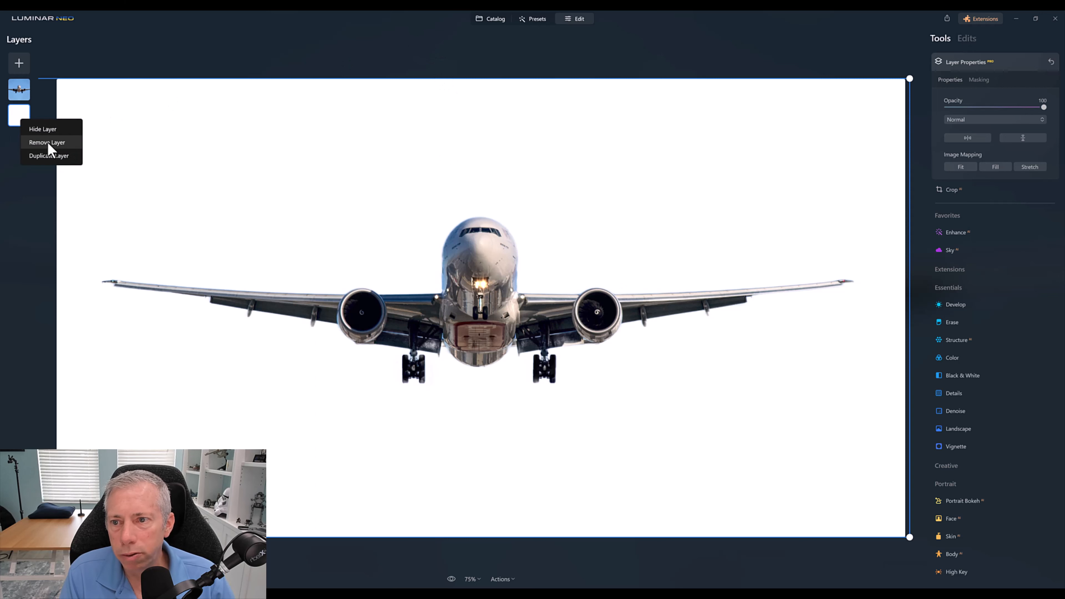
left_click(46, 142)
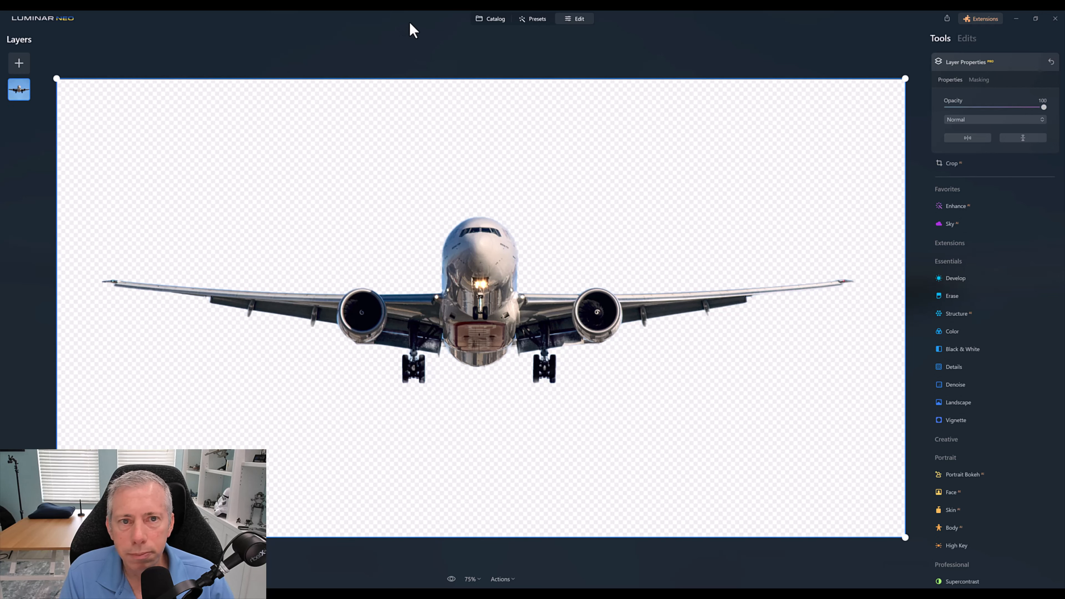
- Set up a folder export of the airplane cutout as a PNG with depth 8, keeping Save Transparency enabled
left_click(944, 22)
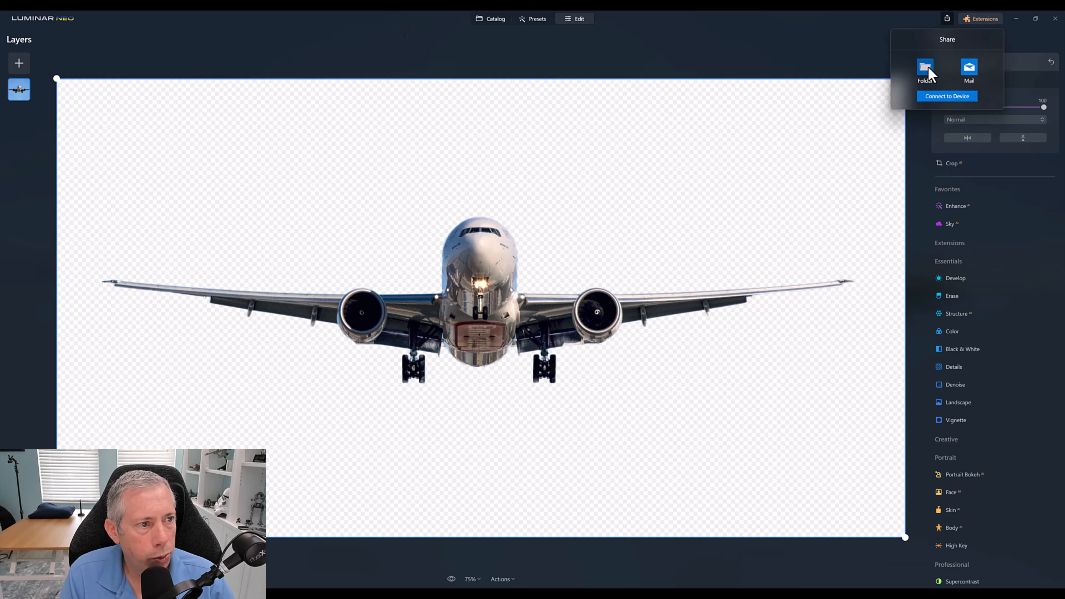
left_click(924, 73)
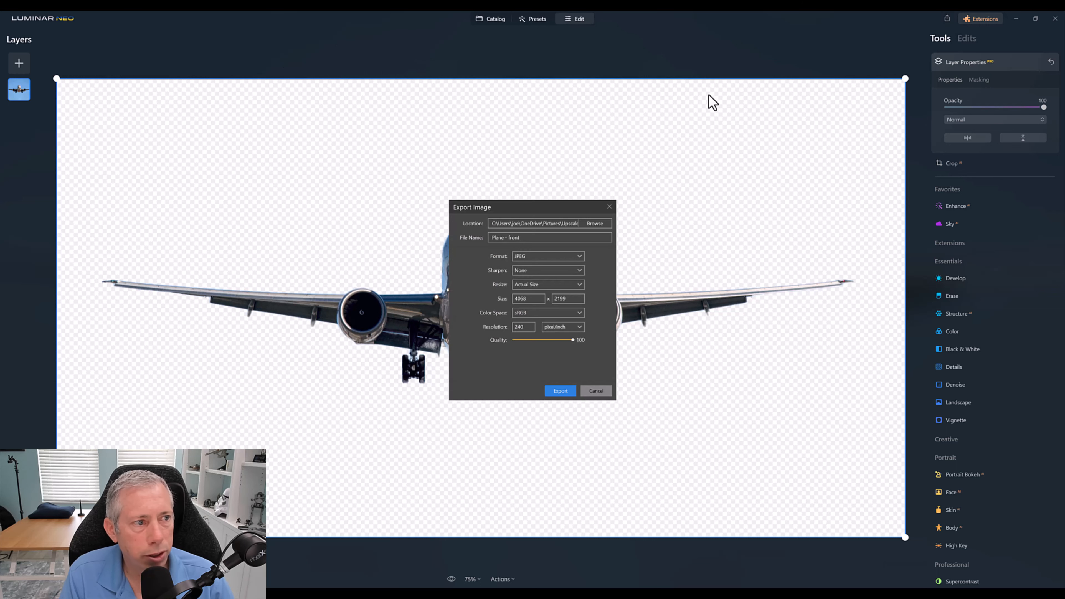
left_click(557, 256)
left_click(547, 277)
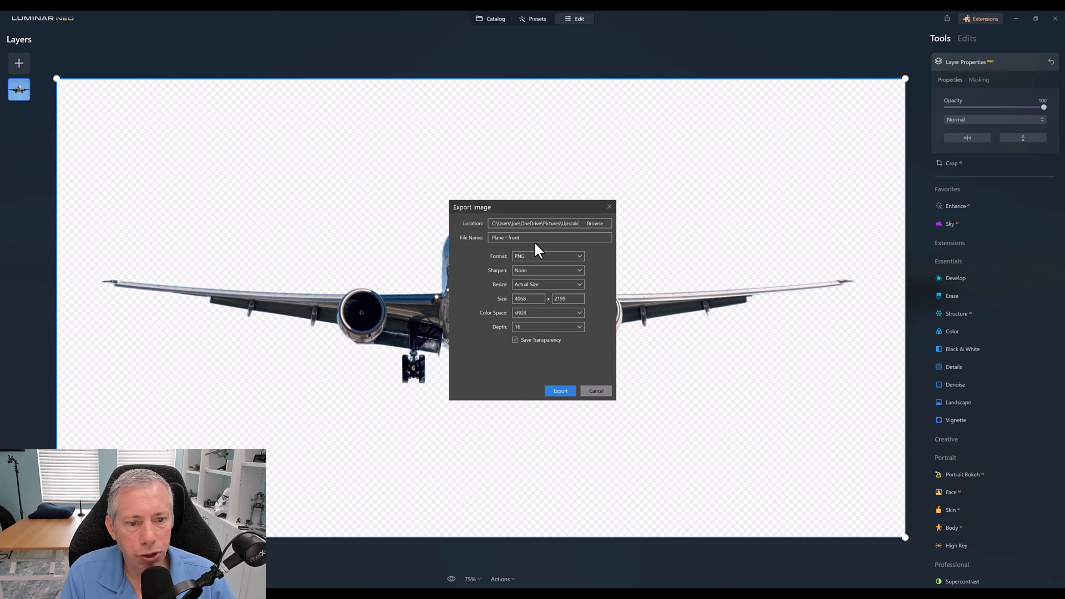
left_click_drag(539, 210, 254, 177)
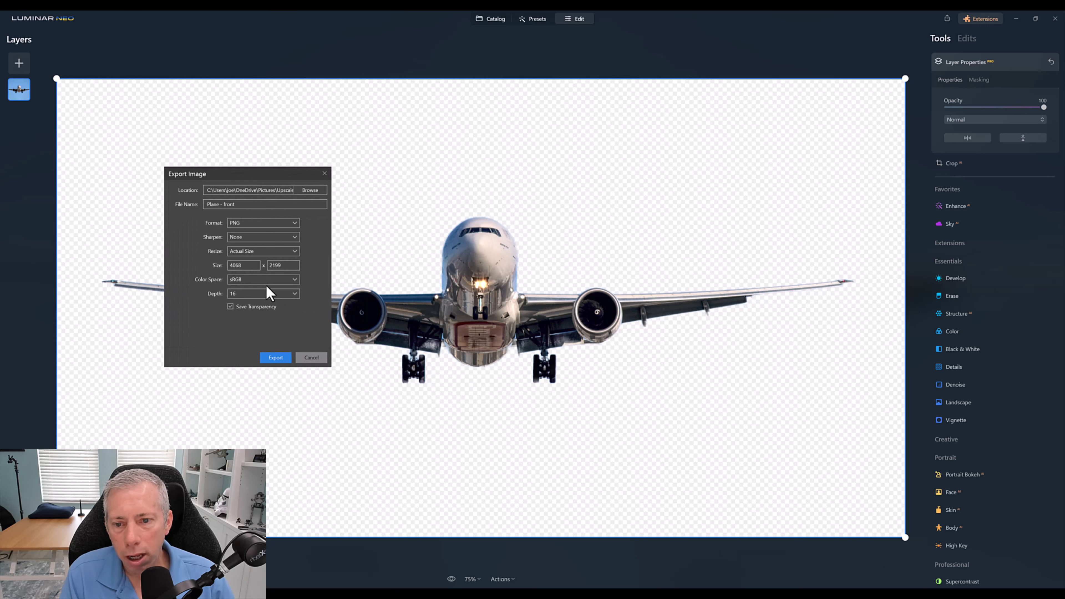
left_click(269, 295)
left_click(248, 308)
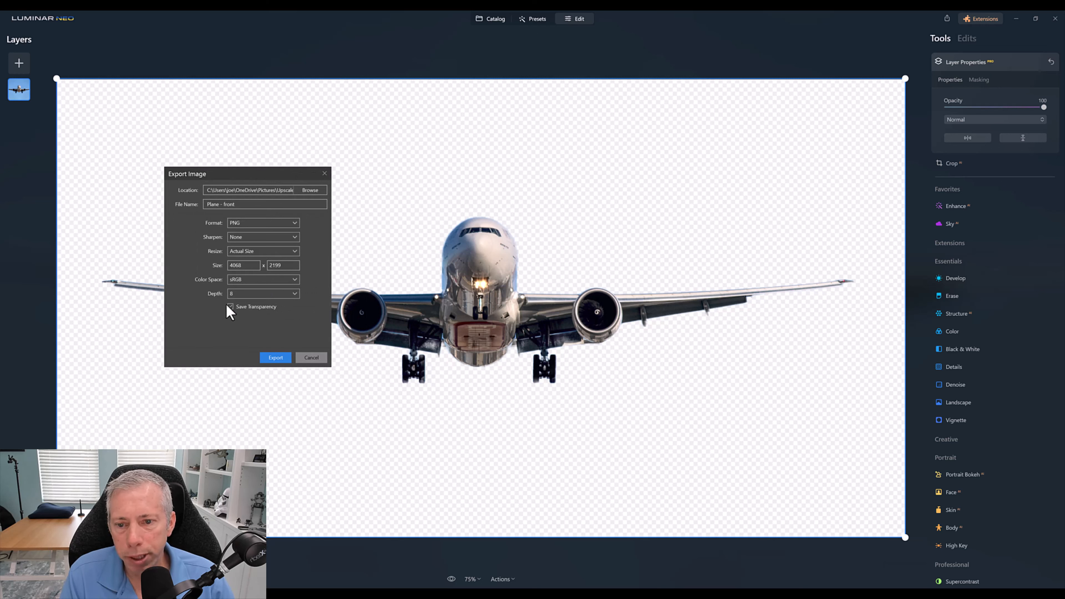
left_click_drag(276, 173, 226, 162)
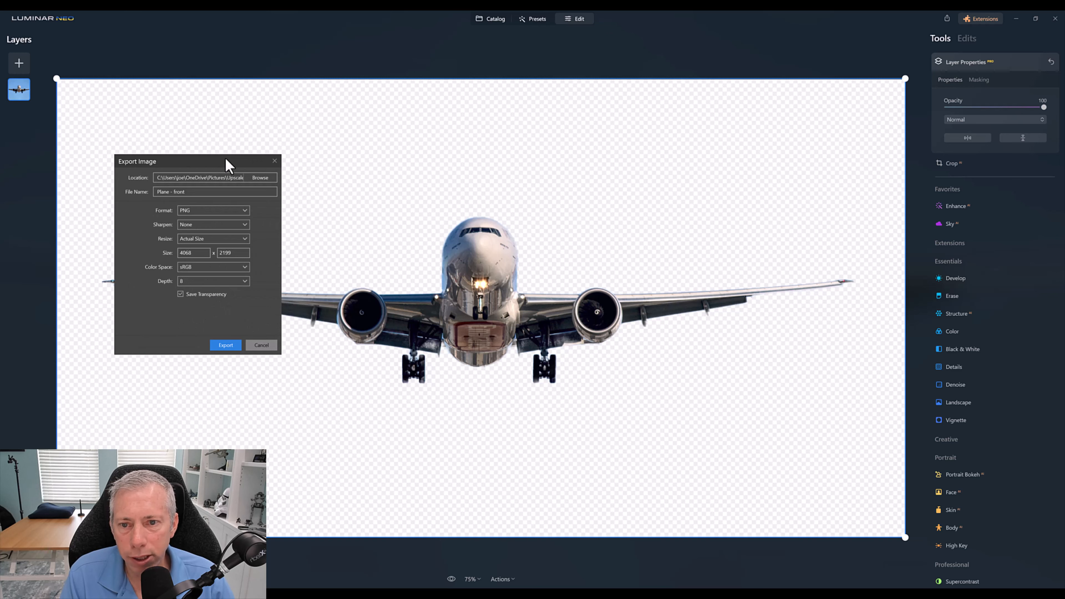